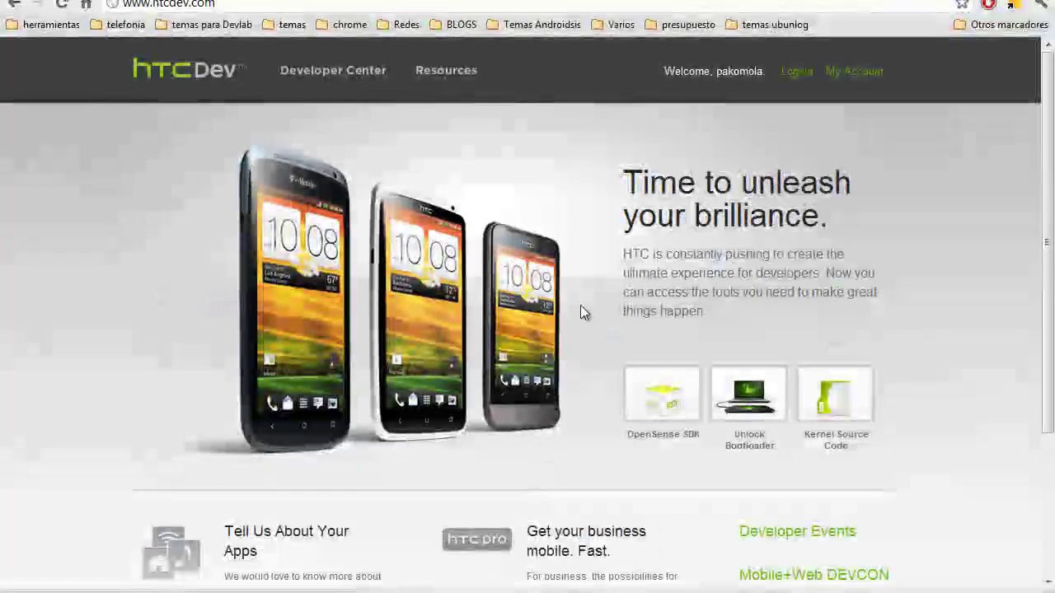
Step: Reload the HTCdev home page and confirm the developer account is signed in
left_click(178, 73)
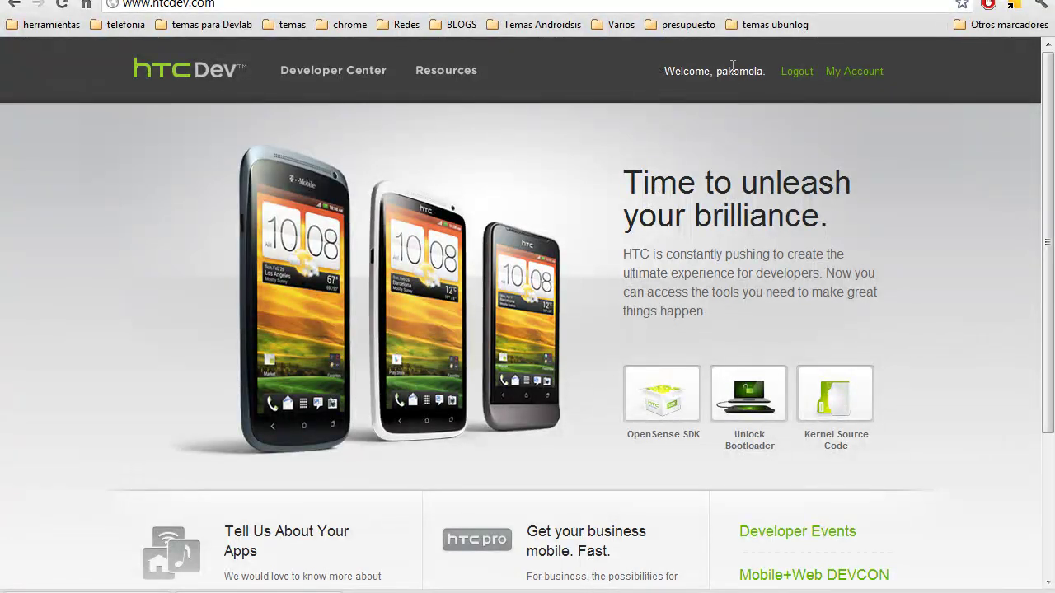
left_click(748, 72)
left_click(747, 72)
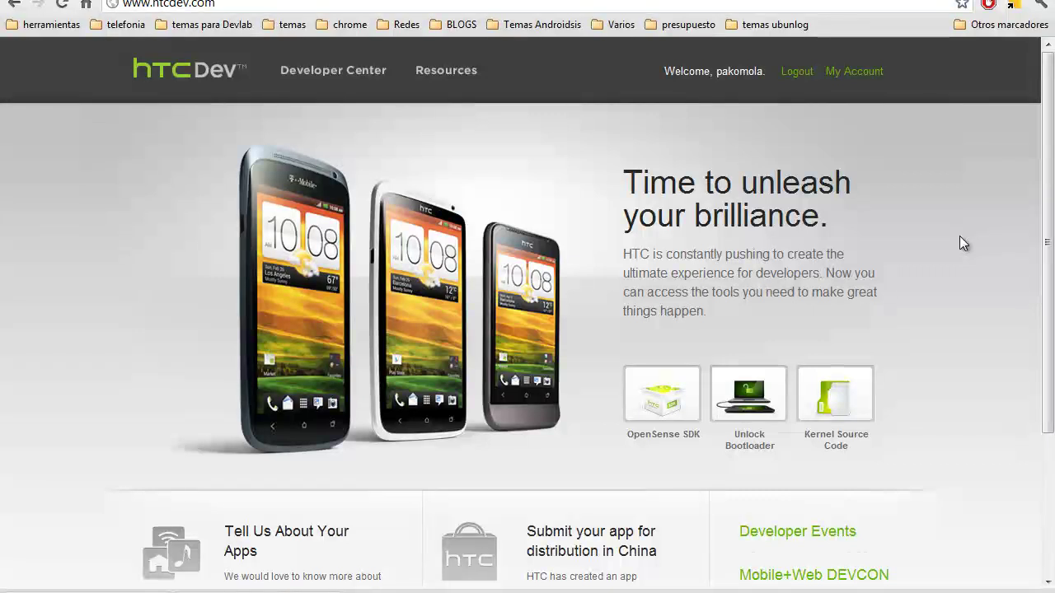
Step: Open the HTCdev Unlock Bootloader introduction and its Get Started page
left_click(753, 411)
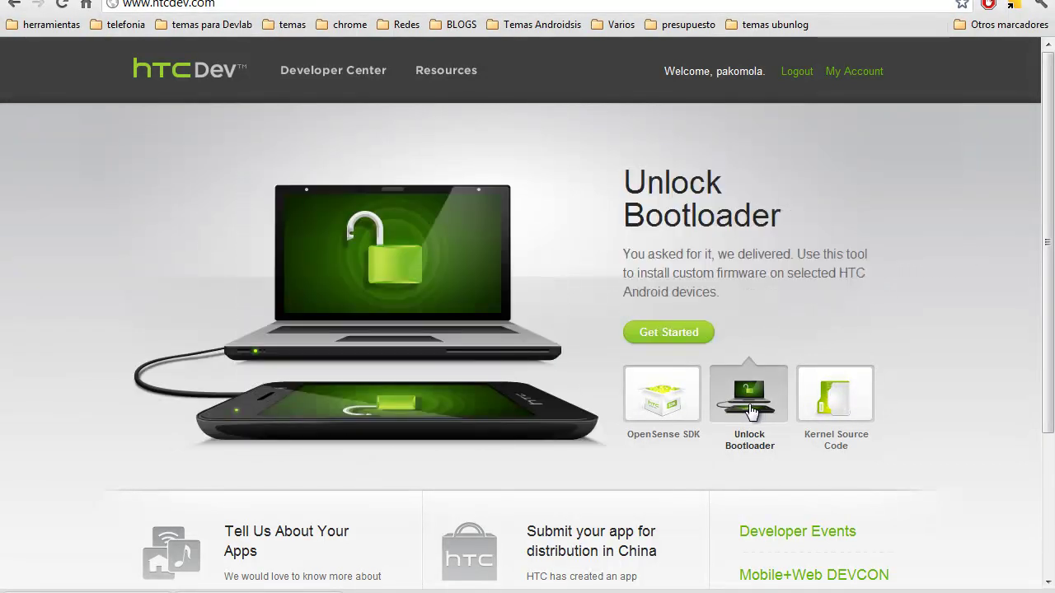
left_click(670, 338)
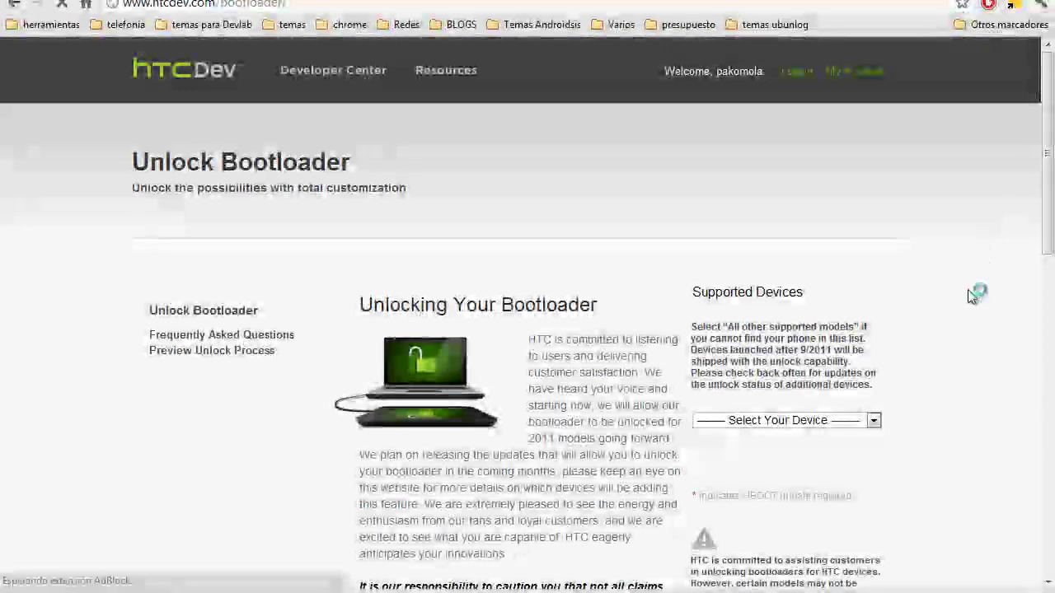
scroll(971, 301, "down", 2)
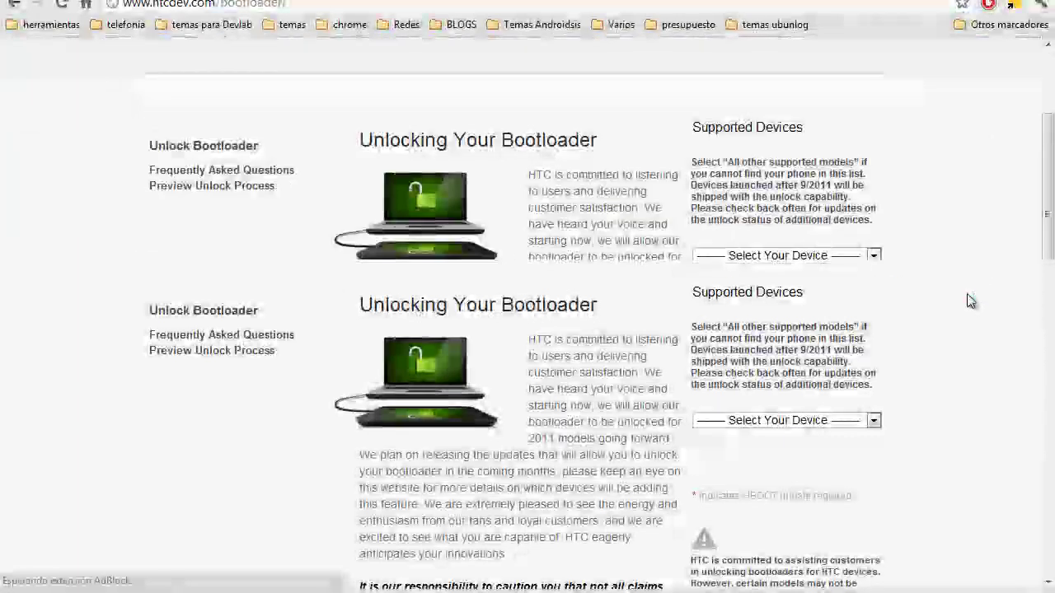
scroll(971, 301, "up", 2)
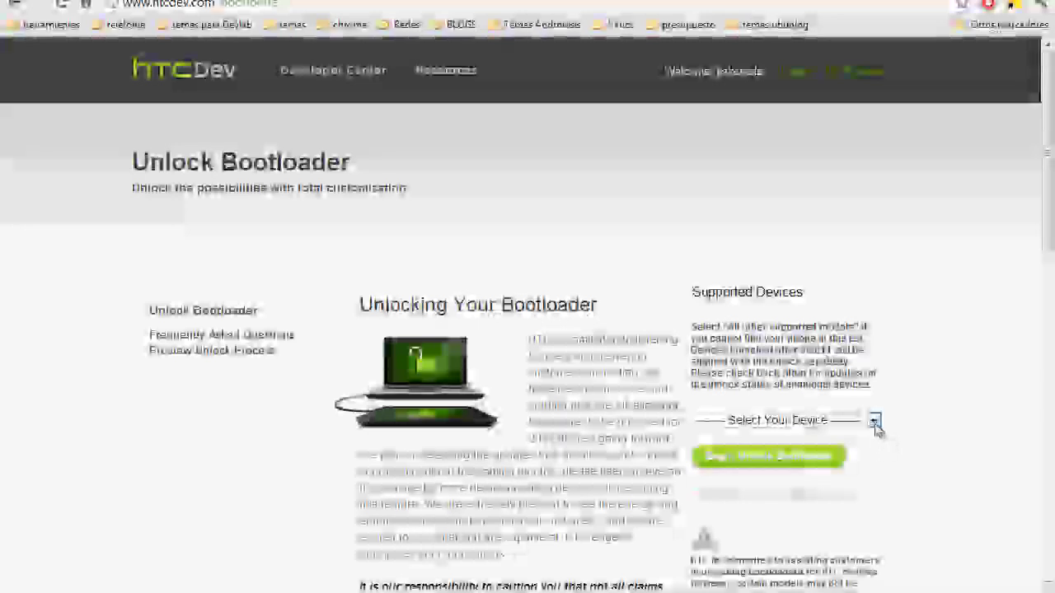
Step: Browse the Select Your Device list of supported HTC models
left_click(876, 421)
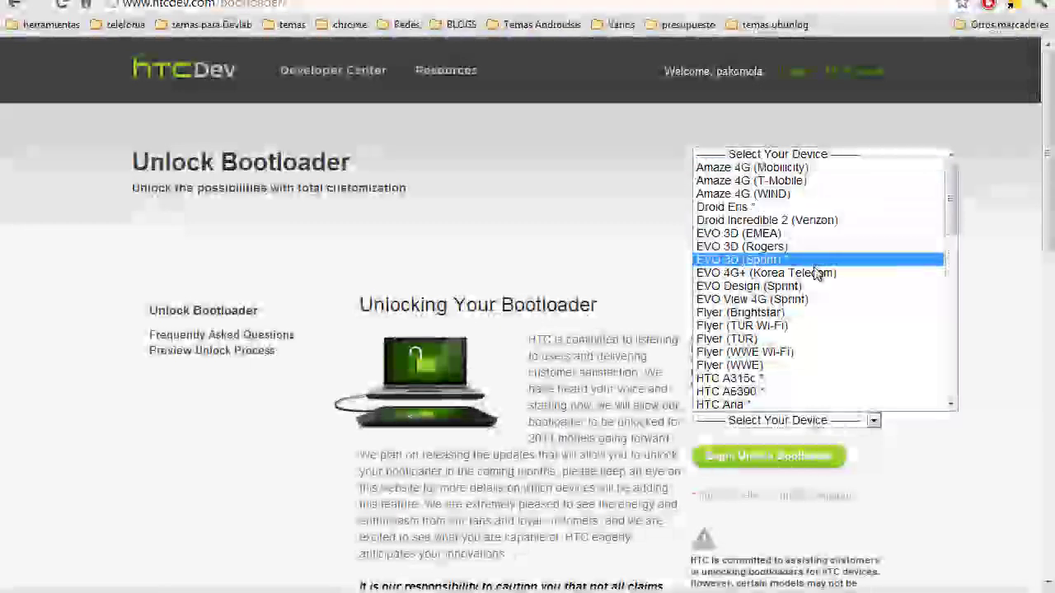
scroll(812, 367, "down", 5)
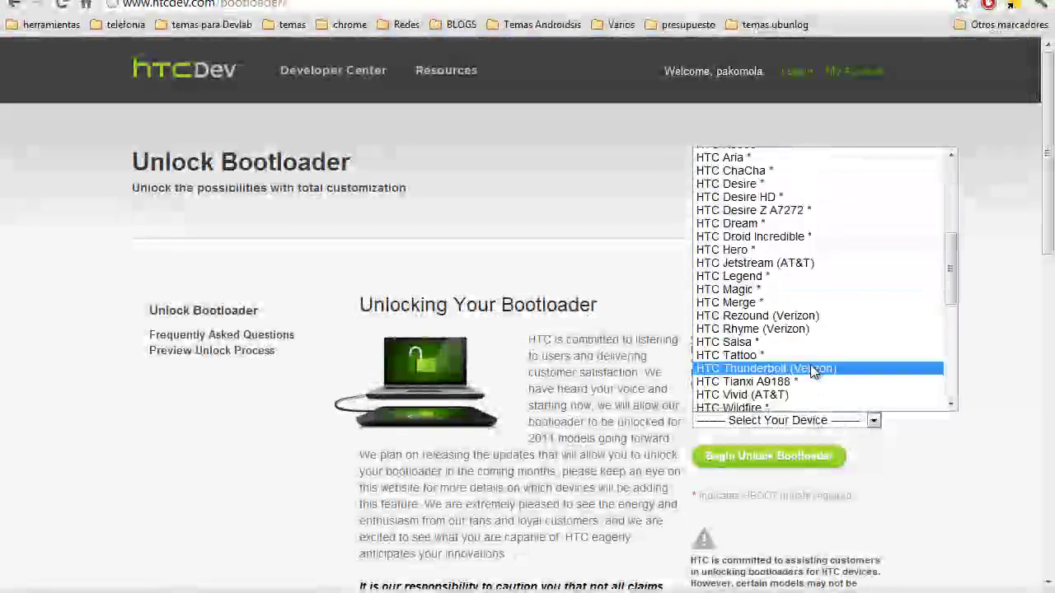
scroll(812, 373, "down", 3)
scroll(812, 373, "down", 2)
scroll(812, 373, "down", 3)
scroll(810, 375, "up", 4)
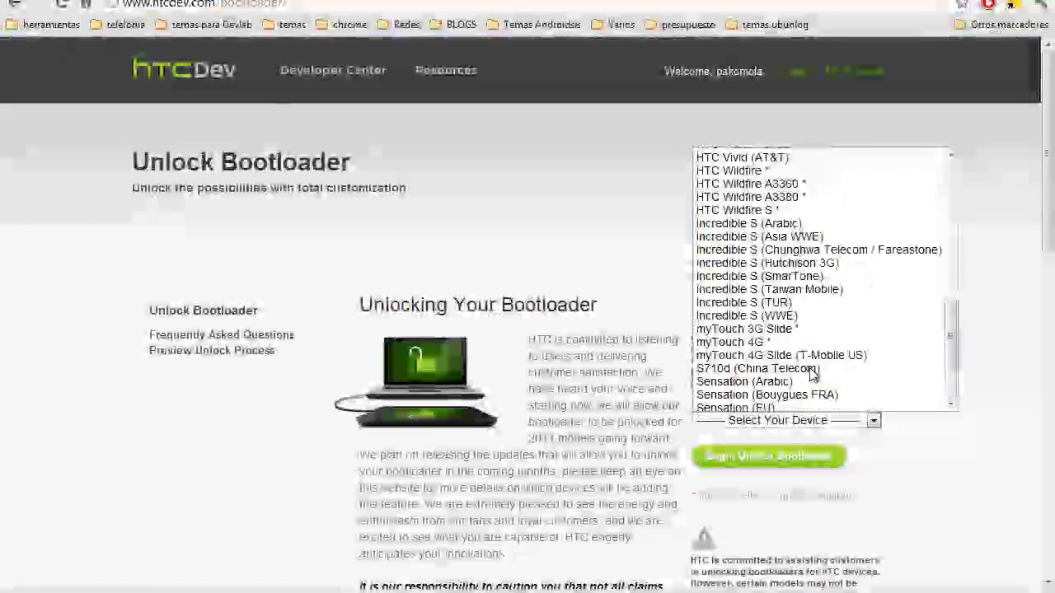
scroll(809, 375, "up", 2)
scroll(810, 375, "up", 4)
scroll(810, 375, "up", 2)
scroll(810, 375, "up", 2)
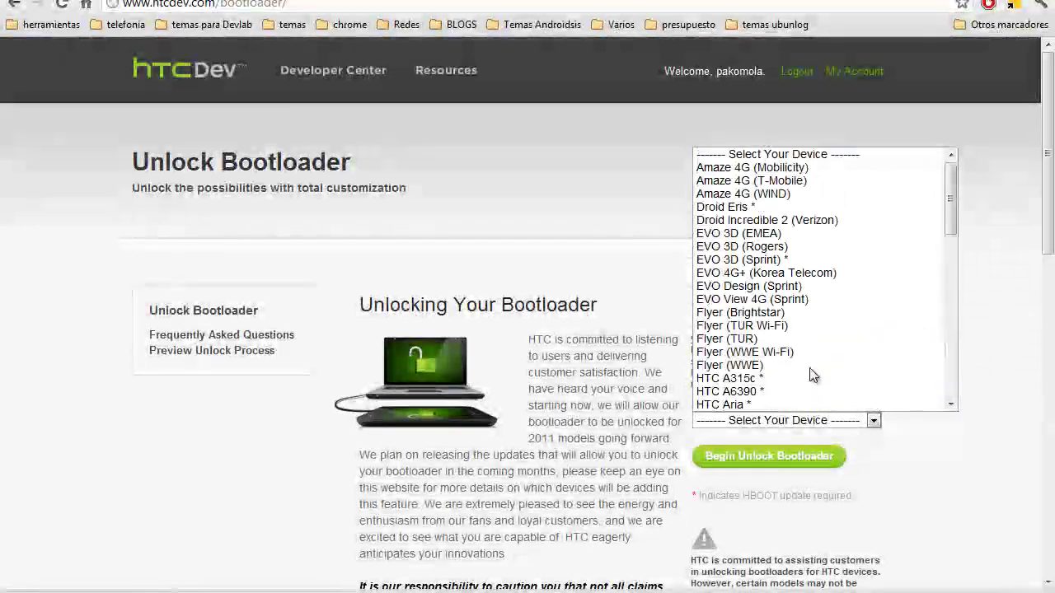
scroll(812, 371, "down", 2)
scroll(812, 363, "down", 2)
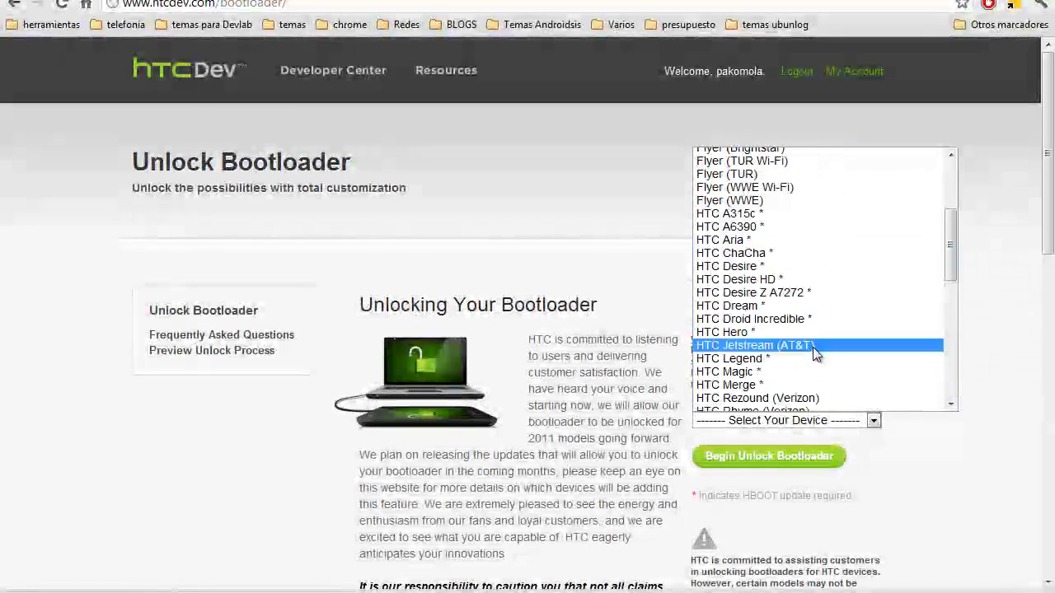
scroll(815, 356, "down", 3)
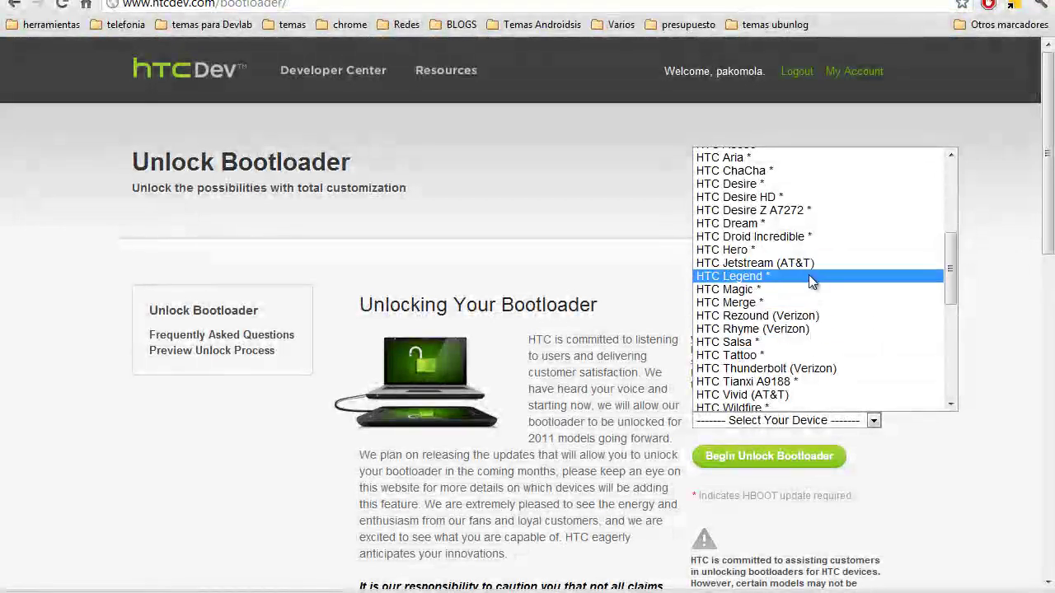
scroll(811, 272, "down", 2)
scroll(813, 270, "down", 2)
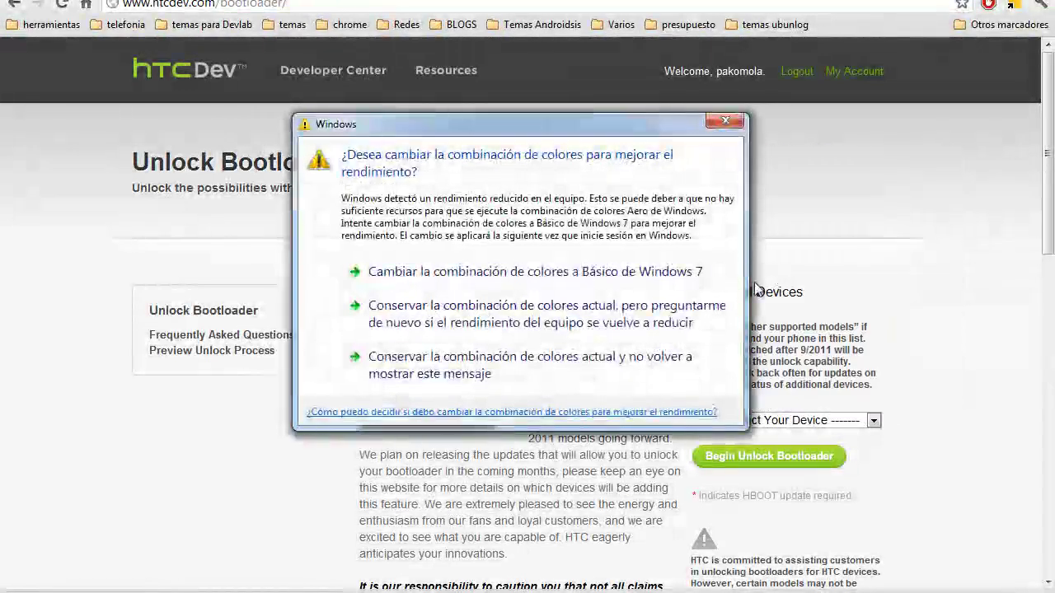
Step: Dismiss the colour-scheme warning, choose HTC Wildfire and begin the bootloader unlock
left_click(733, 125)
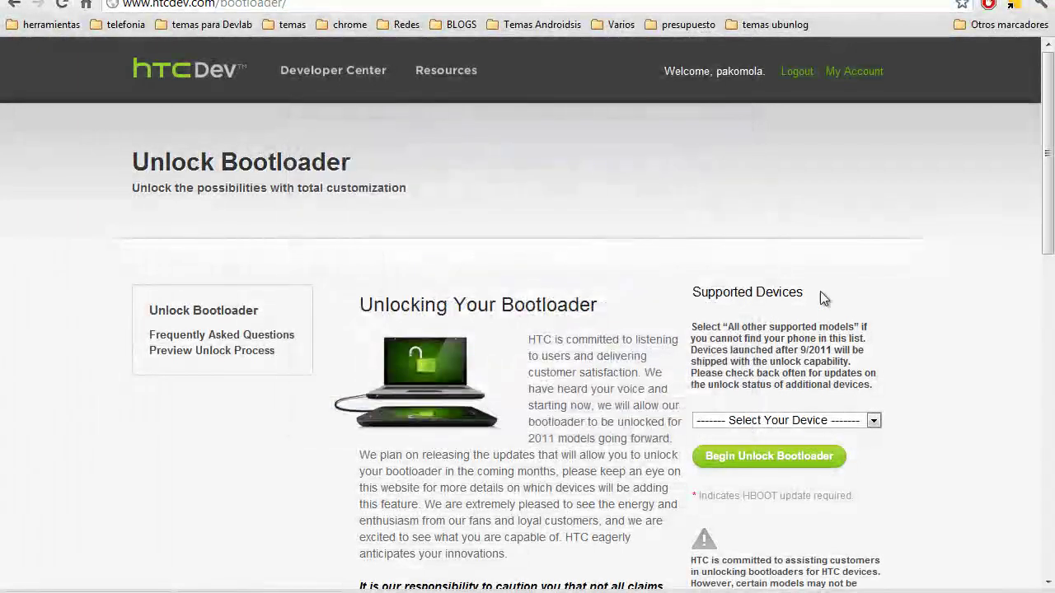
left_click(872, 421)
scroll(841, 305, "down", 7)
scroll(837, 303, "down", 4)
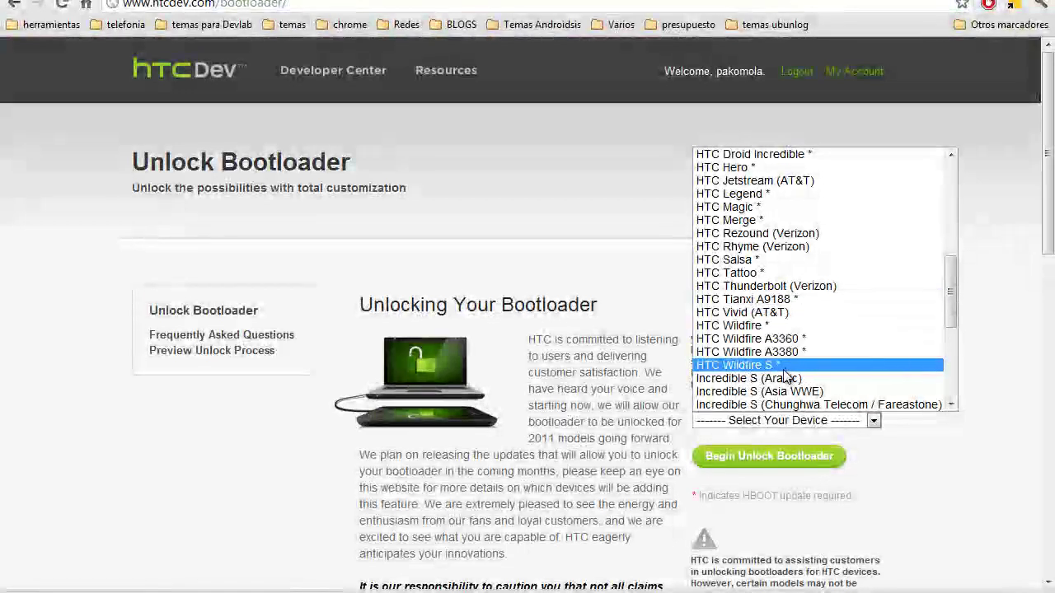
left_click(765, 330)
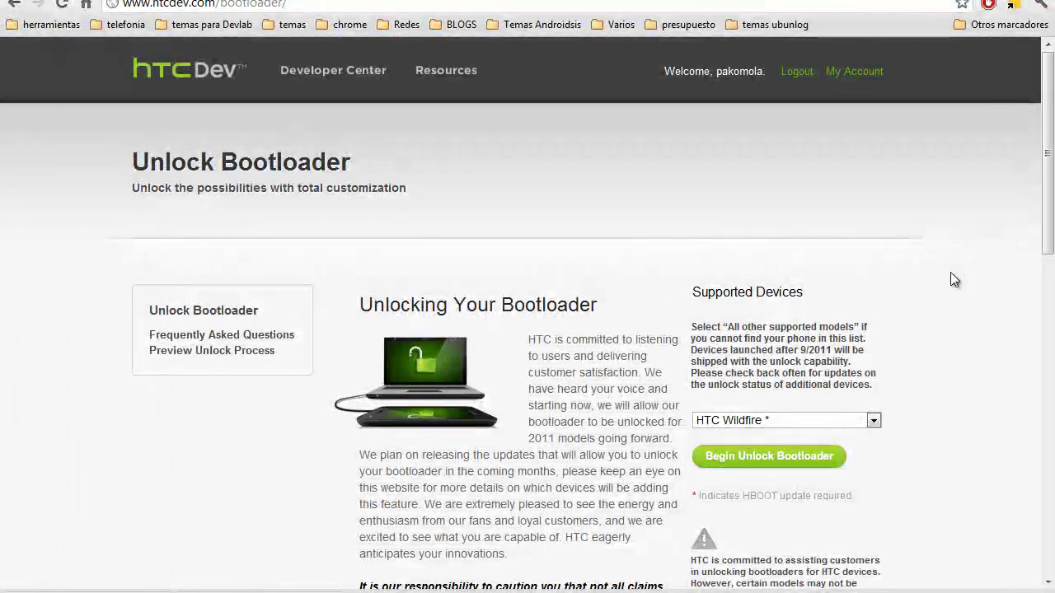
scroll(874, 353, "down", 1)
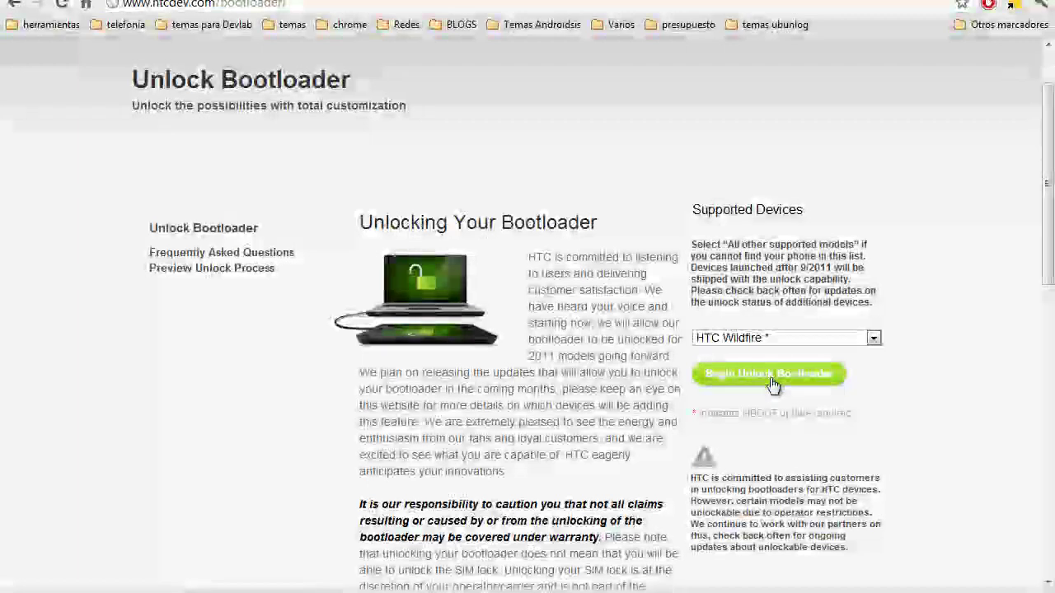
left_click(771, 377)
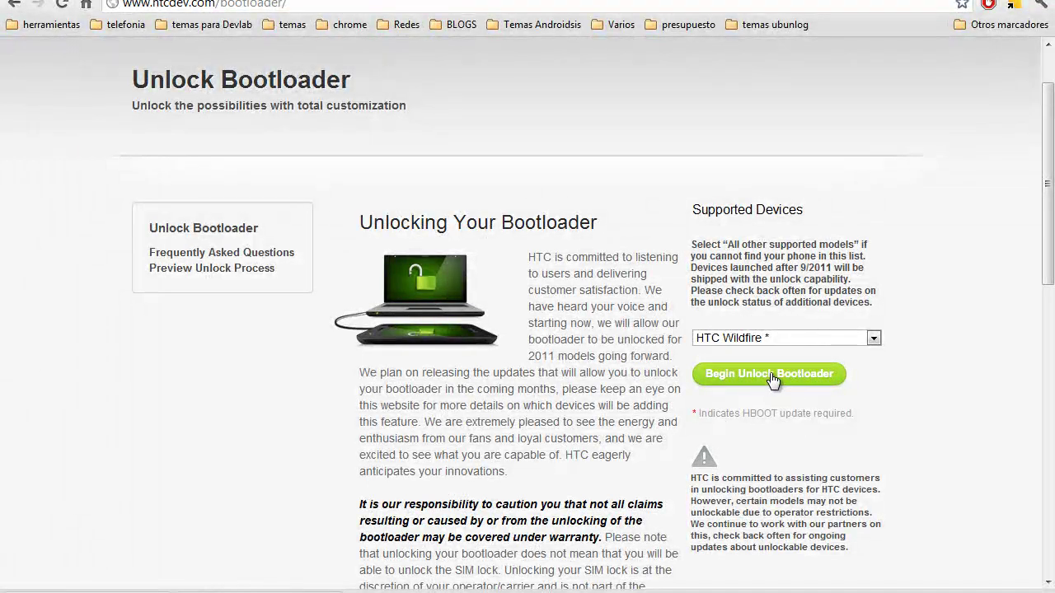
left_click(771, 378)
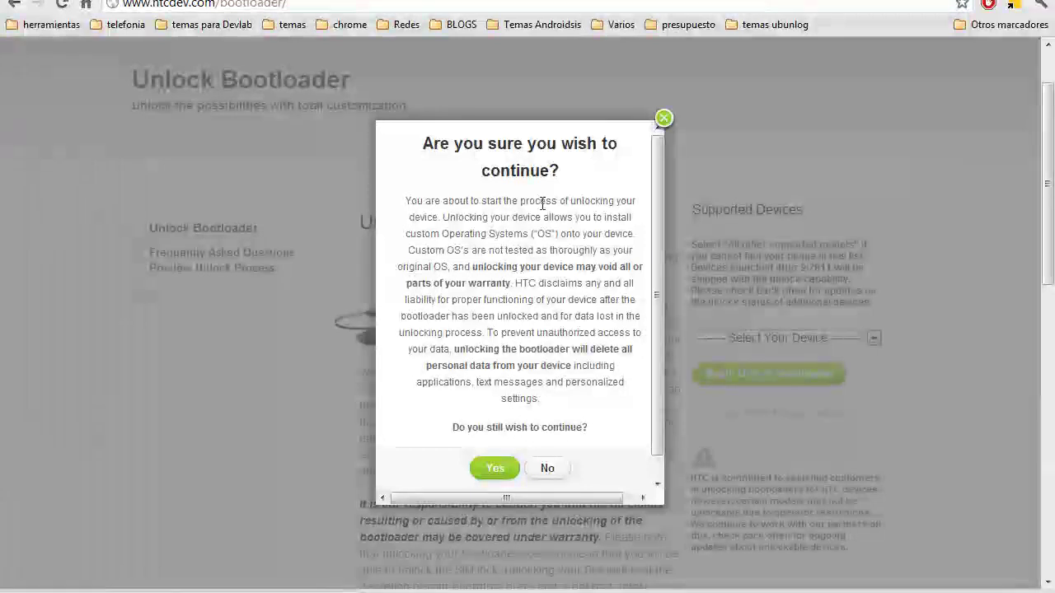
Step: Copy the 'Are you sure you wish to continue?' warning text
left_click_drag(609, 429, 443, 144)
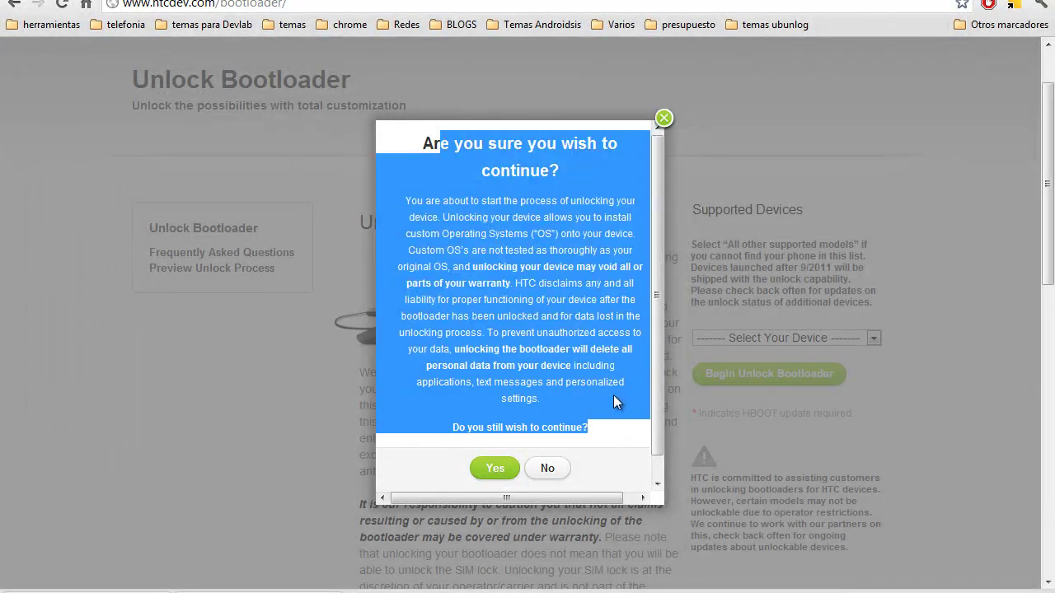
left_click_drag(617, 427, 416, 188)
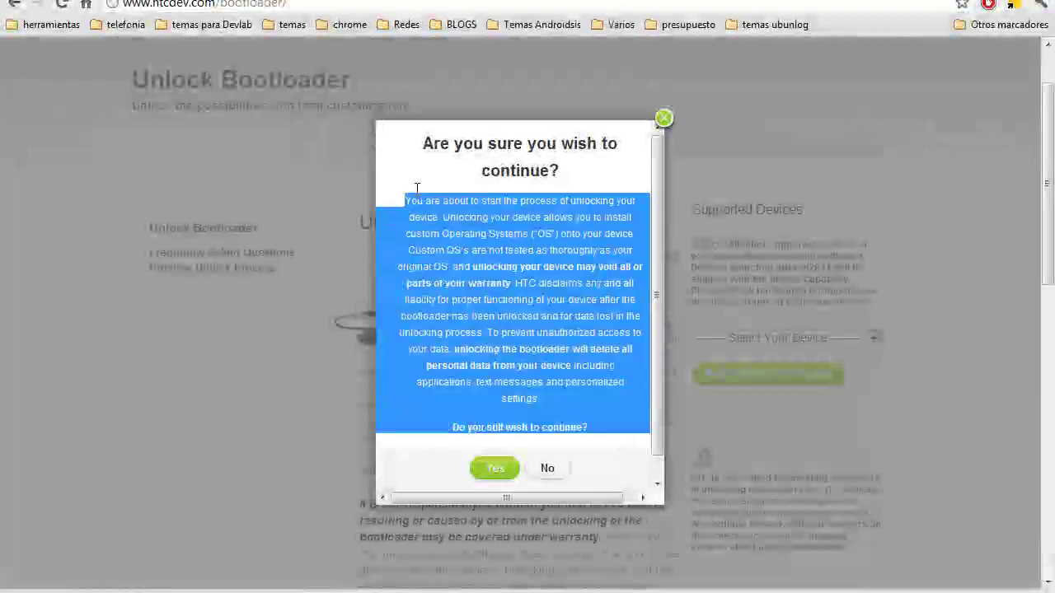
right_click(449, 224)
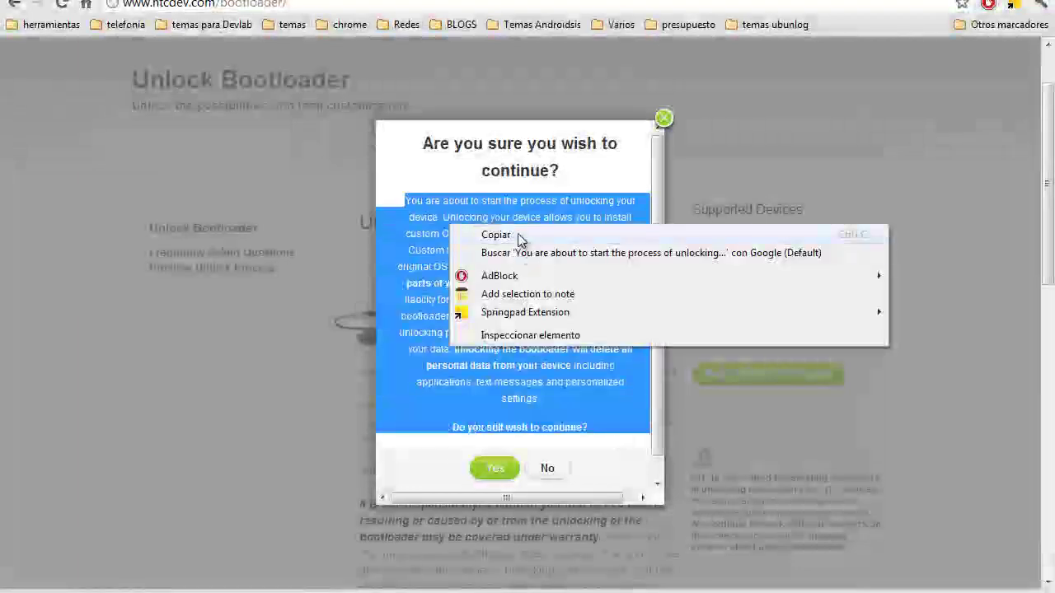
left_click(489, 234)
key("ctrl+Tab")
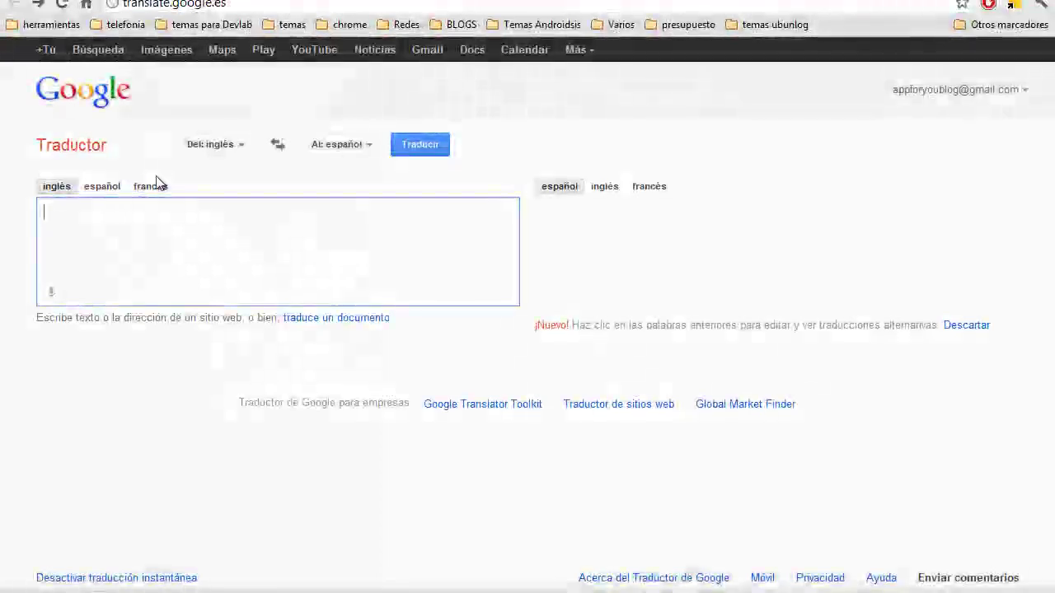
Step: Paste the HTC warning into Google Translate for Spanish, then return to HTCdev
right_click(158, 243)
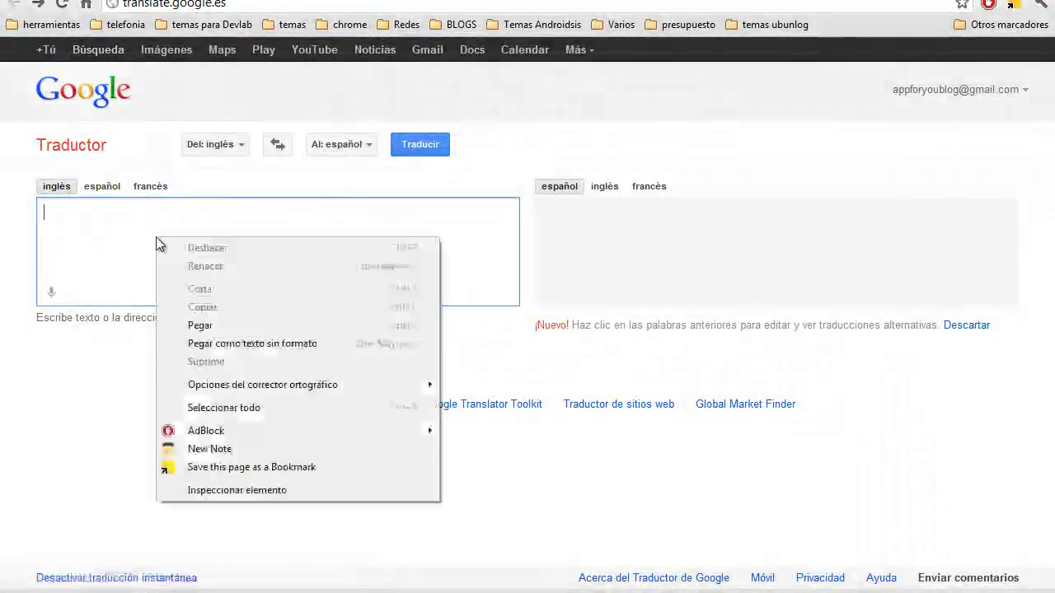
left_click(235, 325)
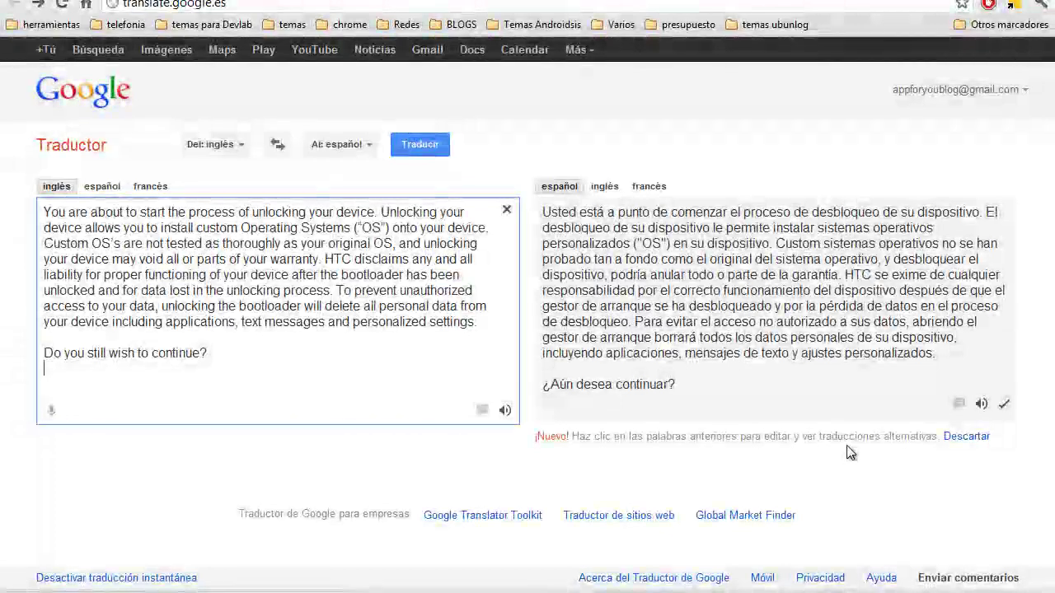
left_click(364, 3)
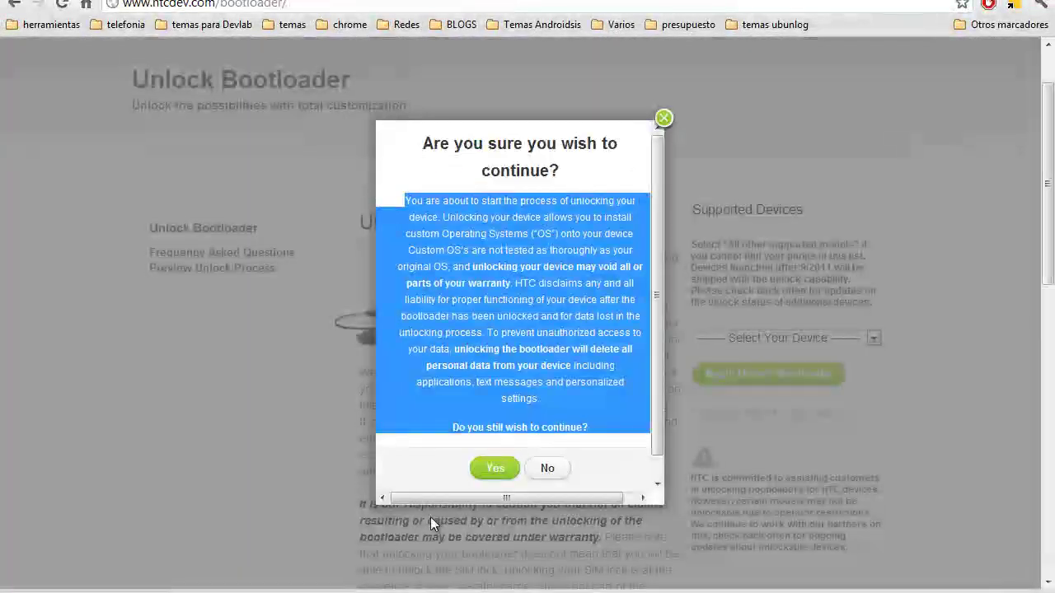
Step: Confirm continuing, accept both legal terms, and proceed to the Bootloader Instructions page
left_click(491, 469)
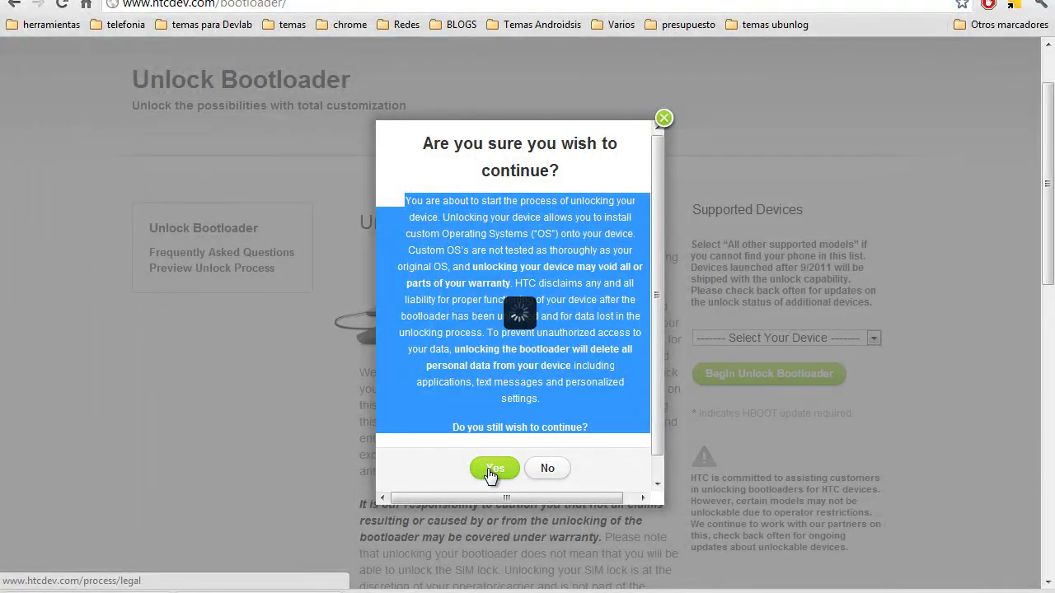
left_click(492, 470)
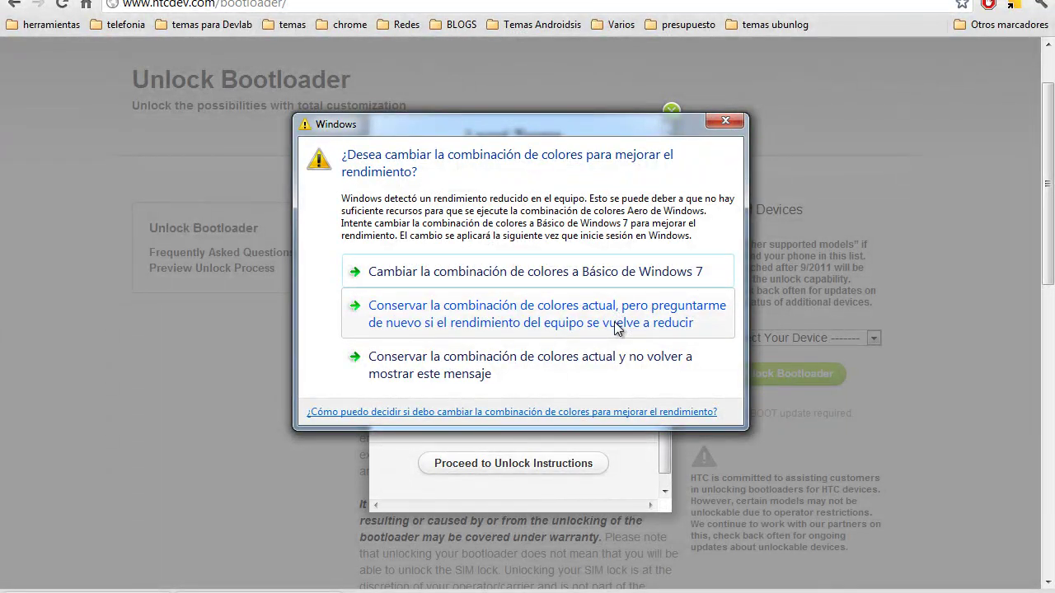
left_click(503, 365)
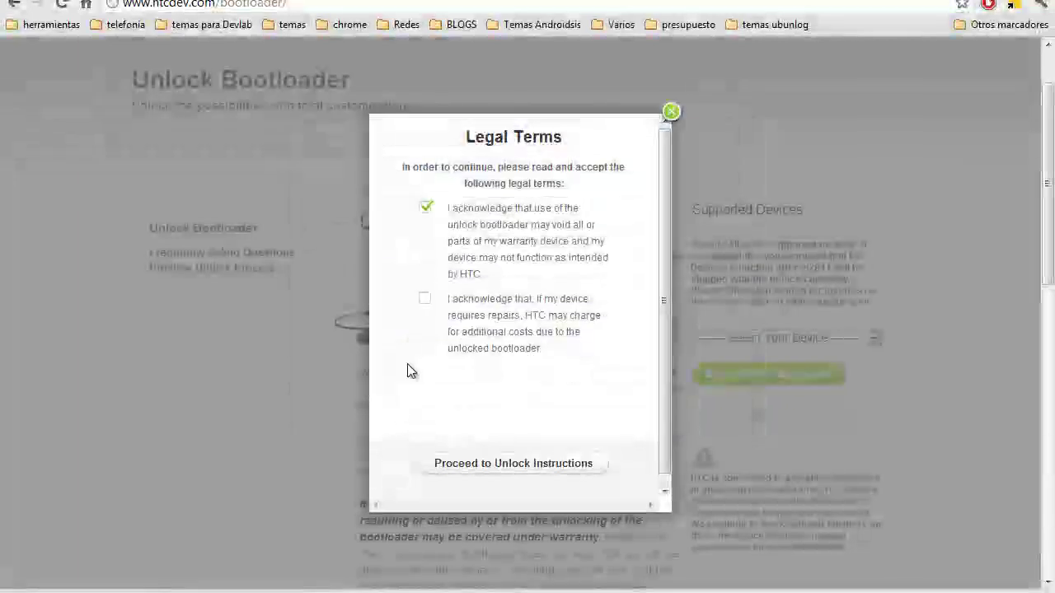
left_click(425, 299)
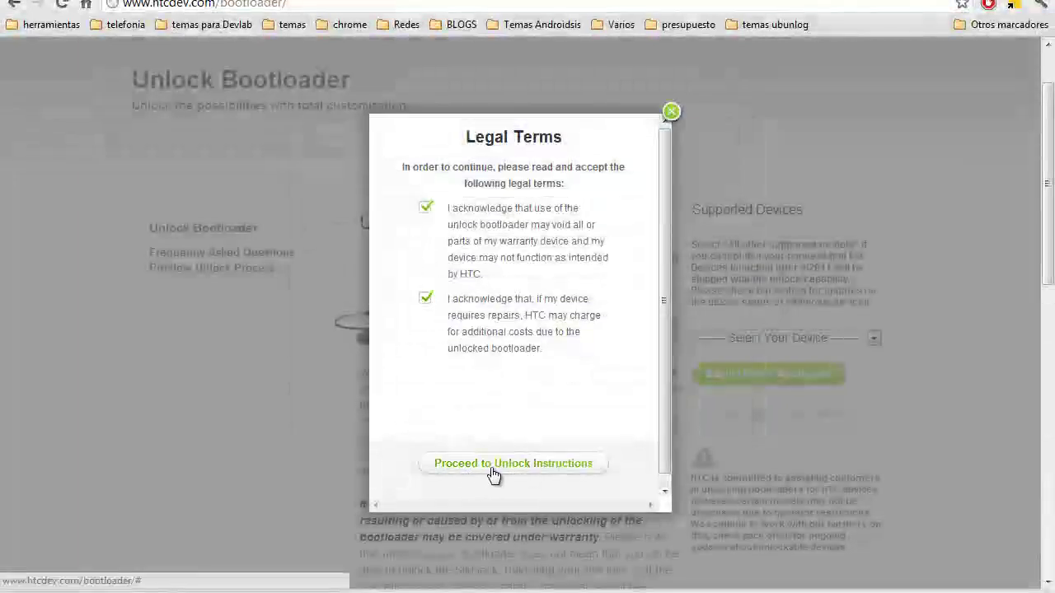
left_click(548, 464)
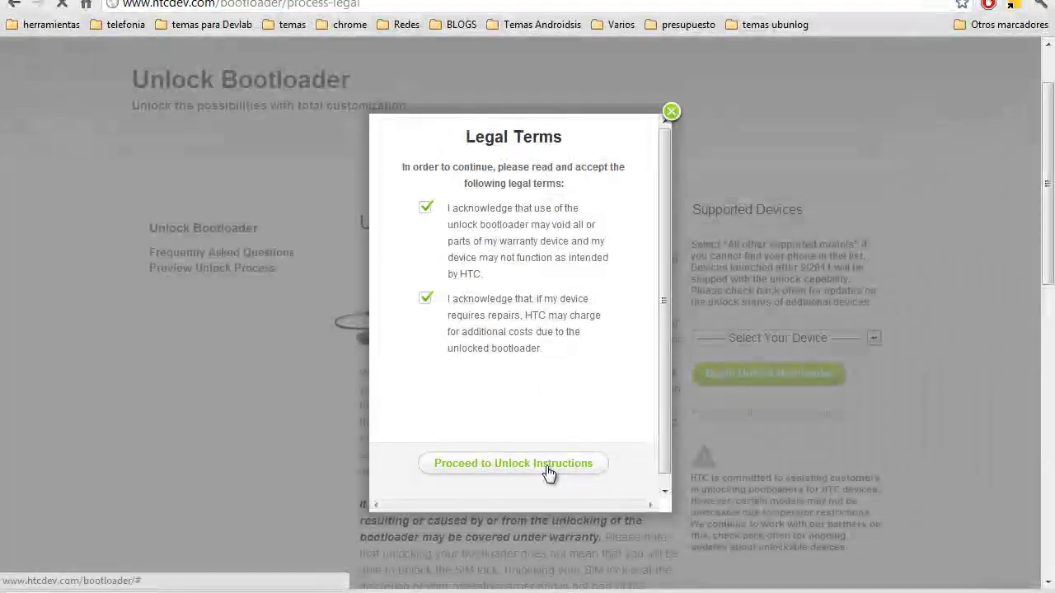
left_click(548, 465)
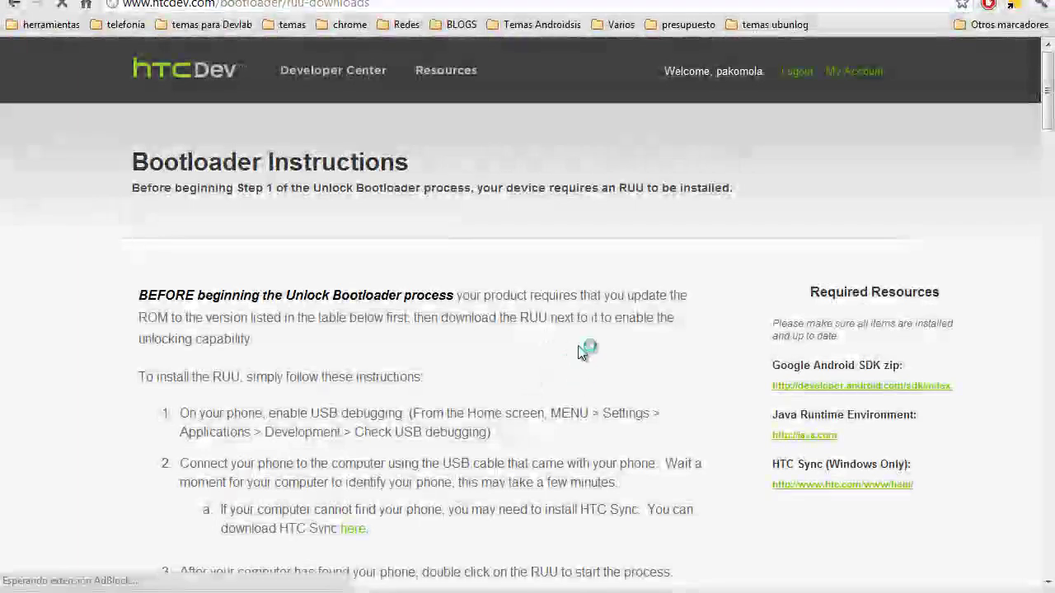
scroll(610, 363, "down", 2)
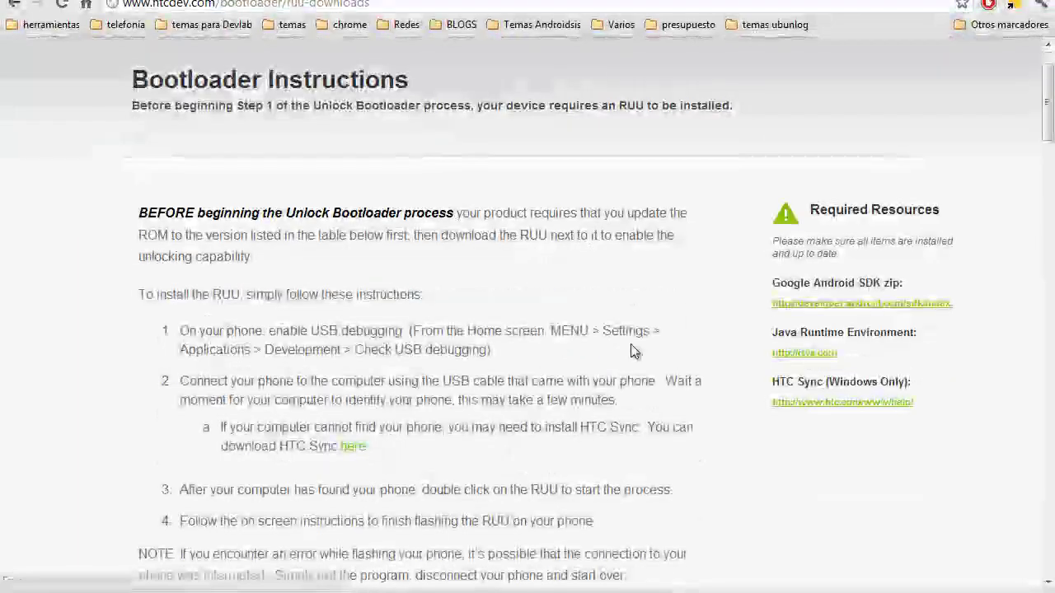
scroll(647, 348, "down", 1)
scroll(646, 348, "up", 2)
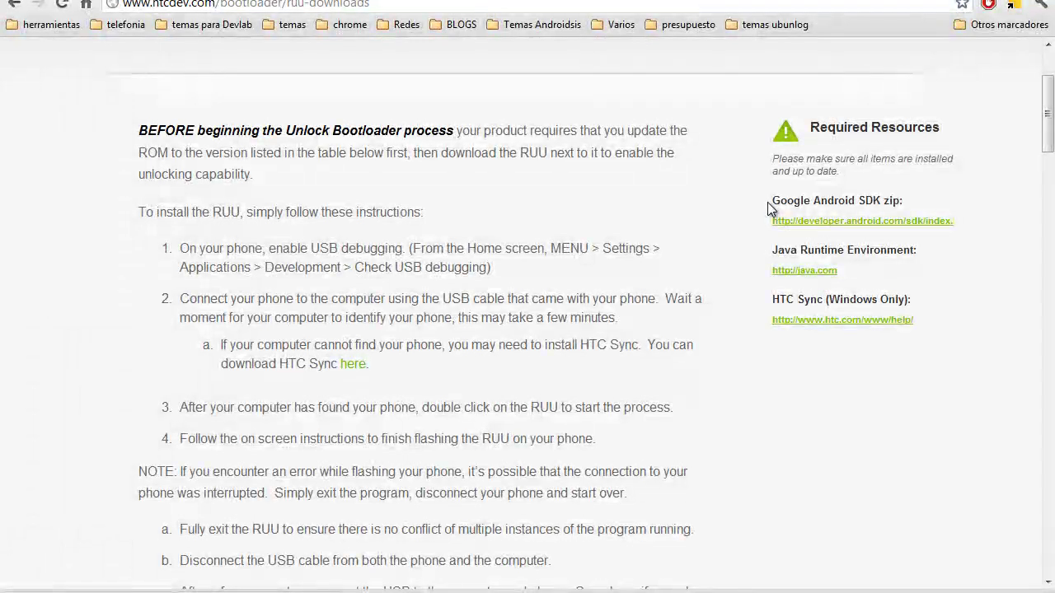
left_click_drag(773, 204, 910, 199)
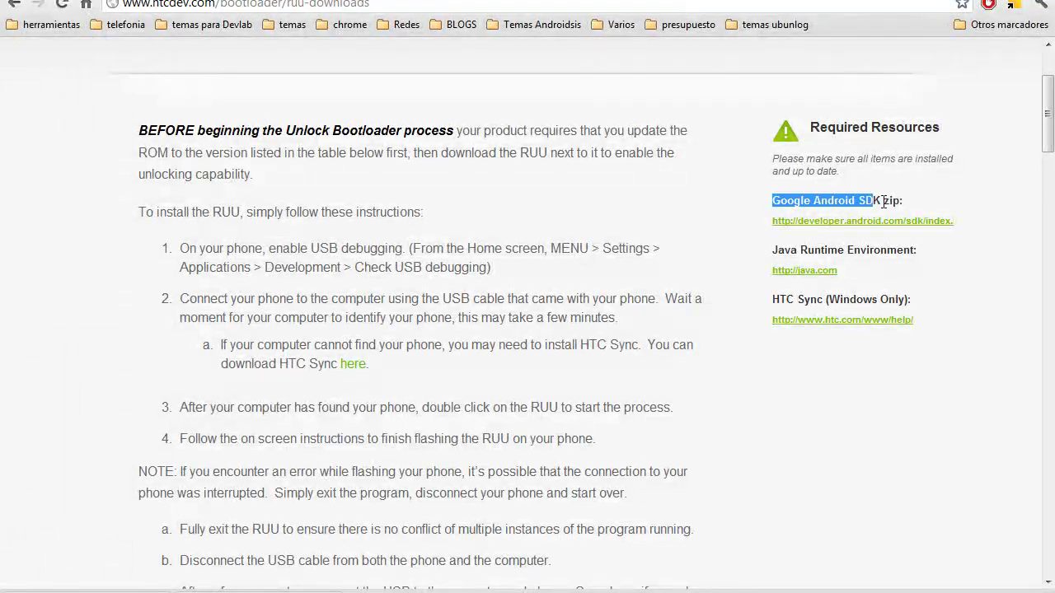
left_click(760, 252)
key("ctrl+a")
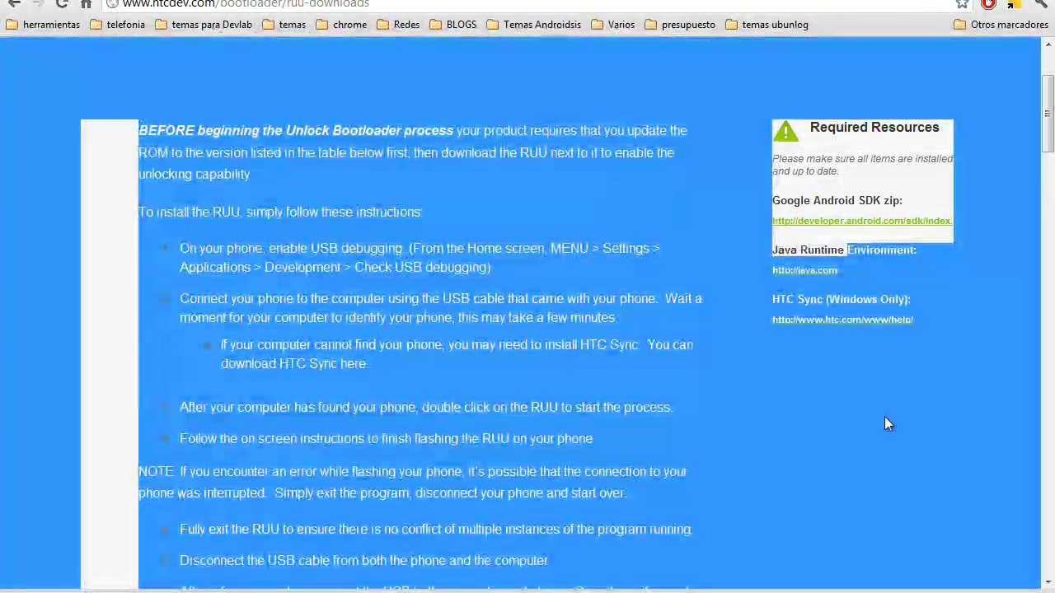
left_click(759, 399)
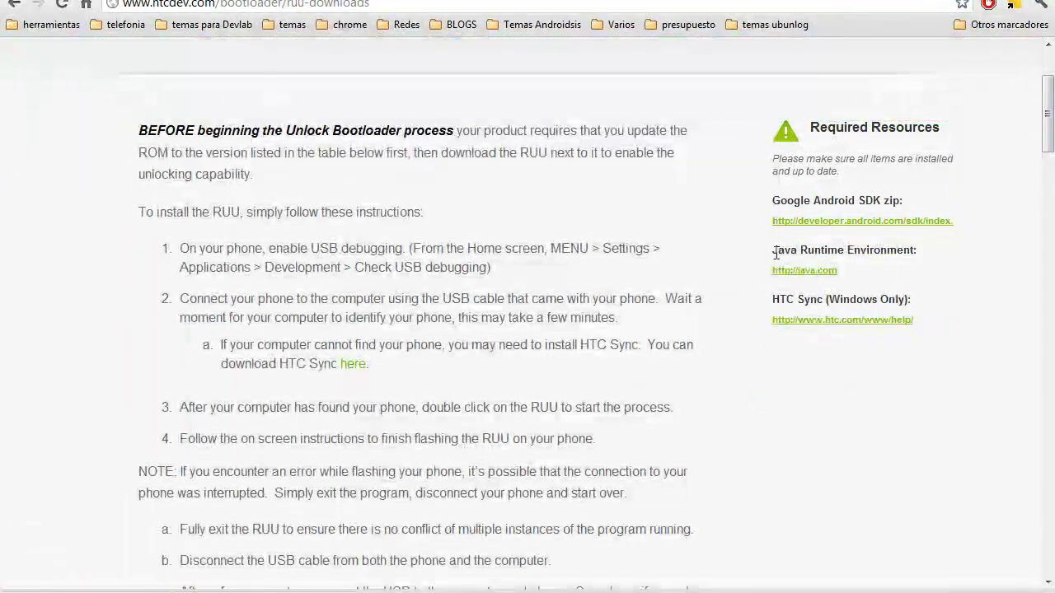
key("ctrl+a")
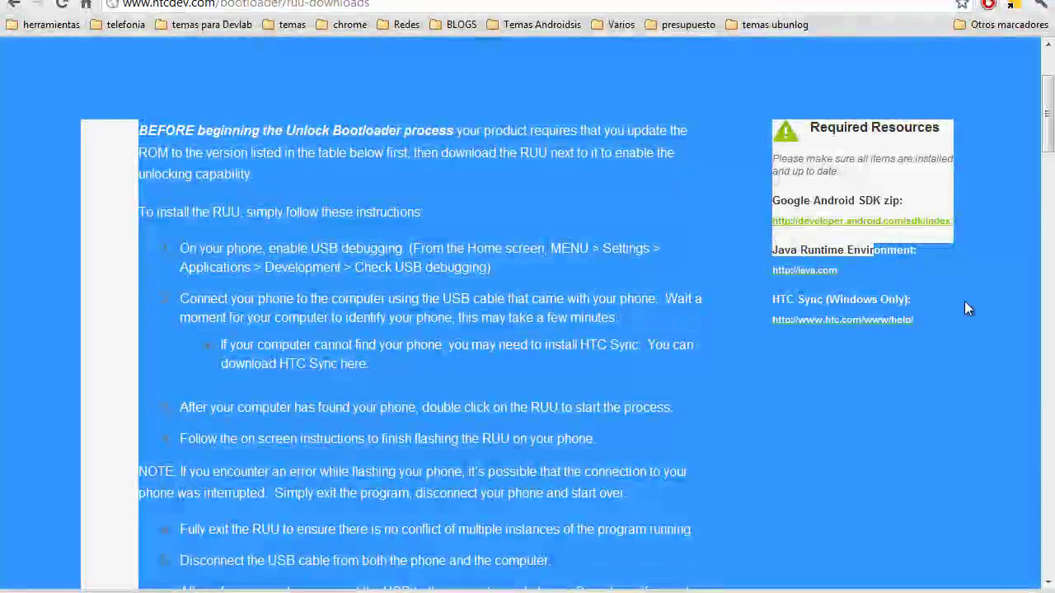
left_click(966, 301)
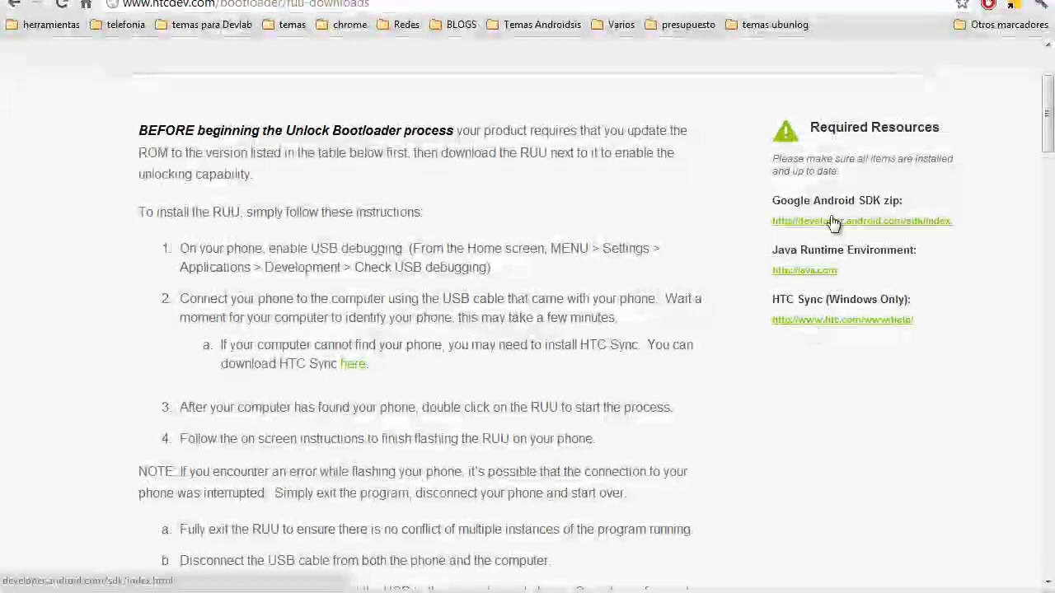
left_click(833, 230)
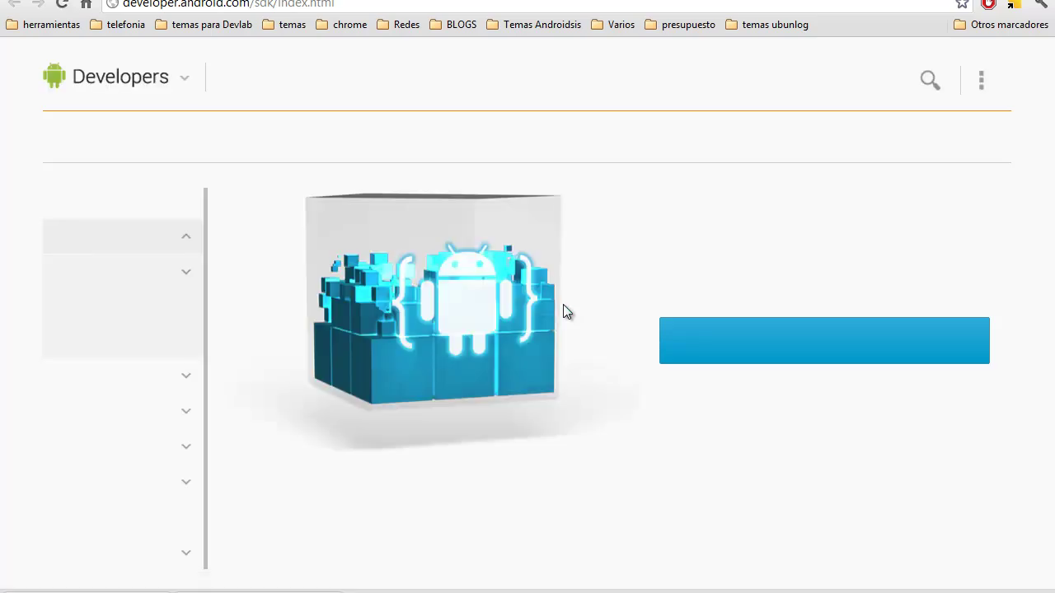
left_click(801, 343)
left_click(798, 342)
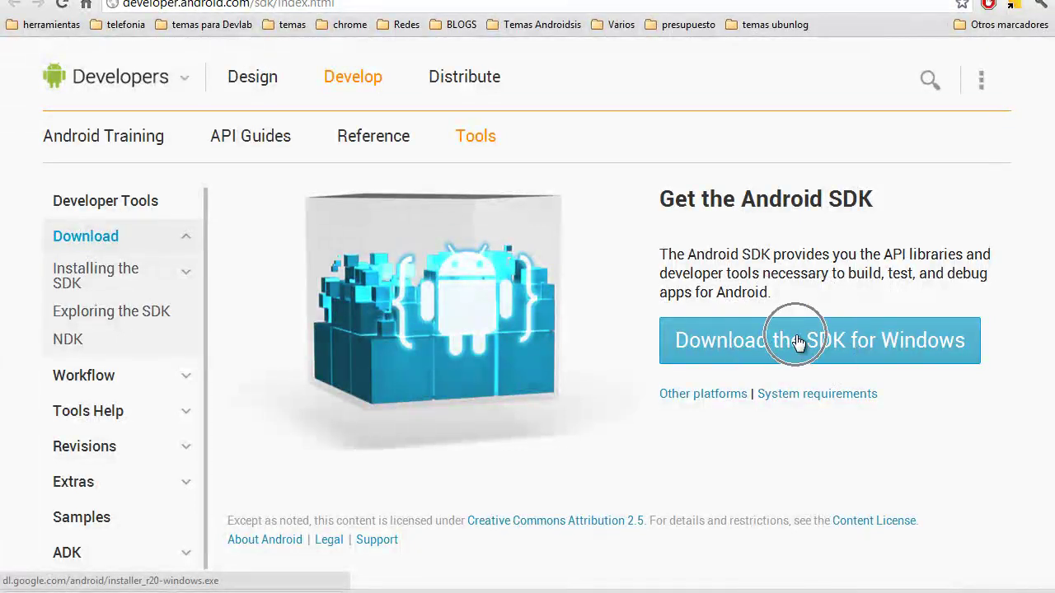
left_click(797, 343)
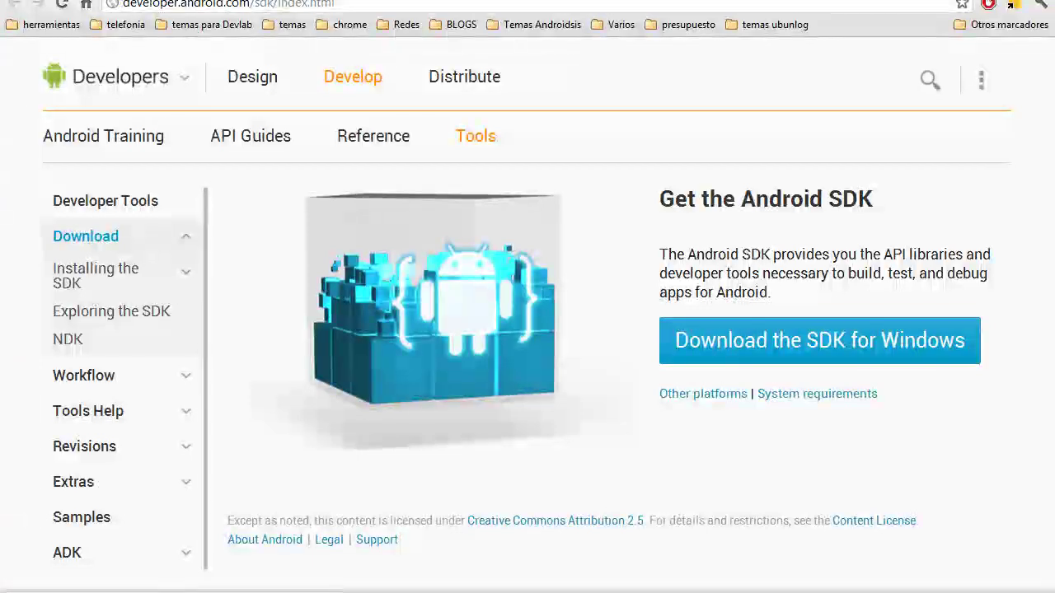
left_click(818, 344)
left_click(818, 344)
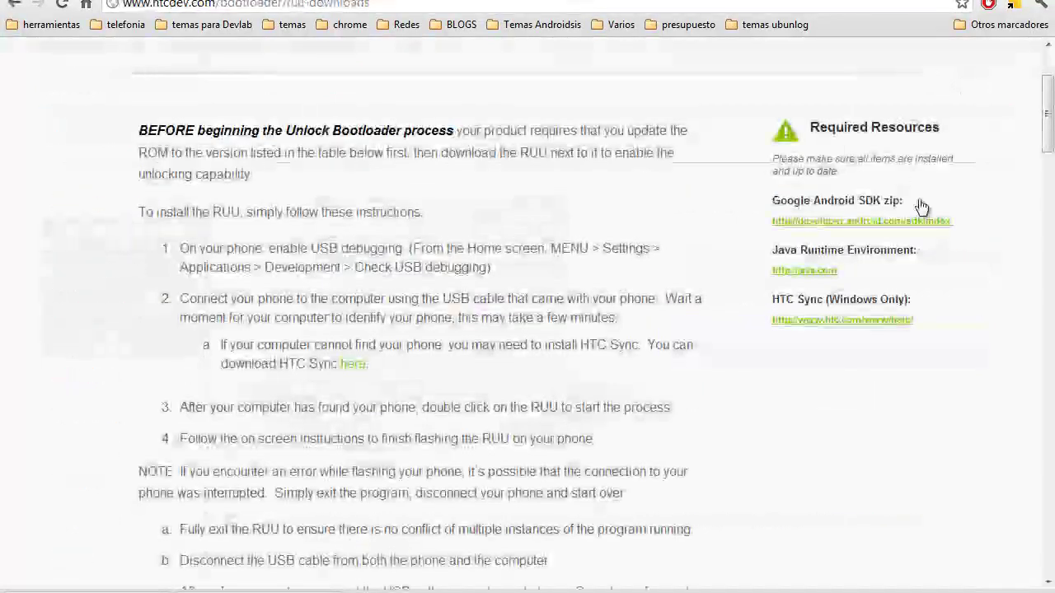
left_click(811, 271)
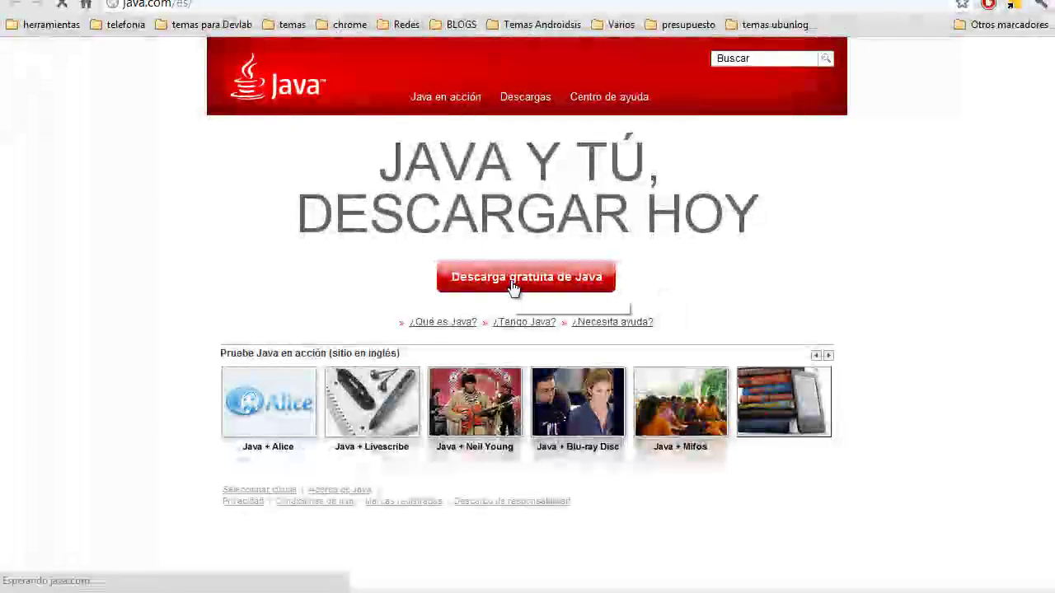
left_click(515, 282)
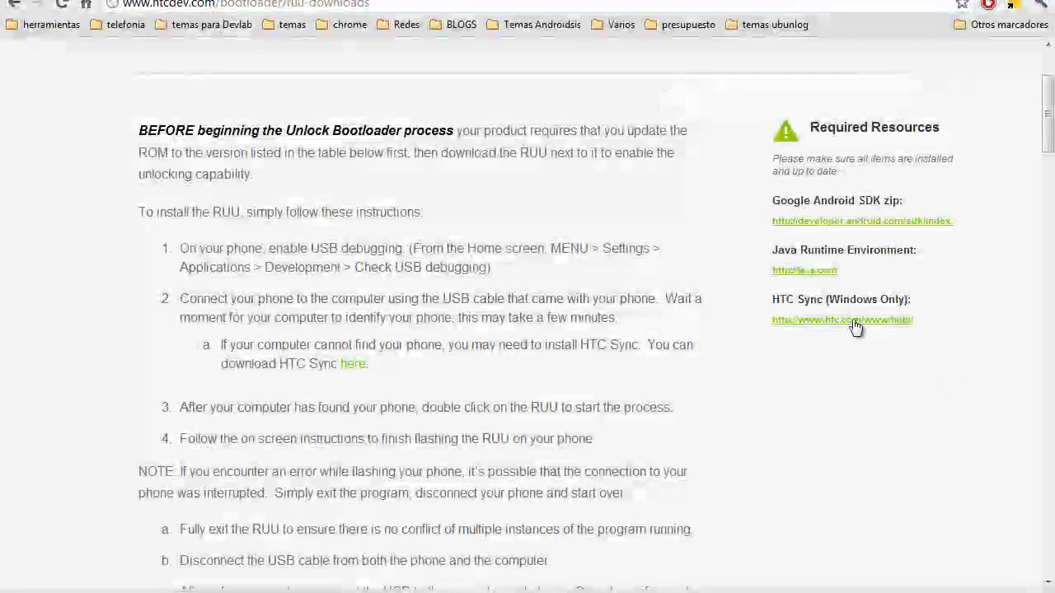
left_click(856, 326)
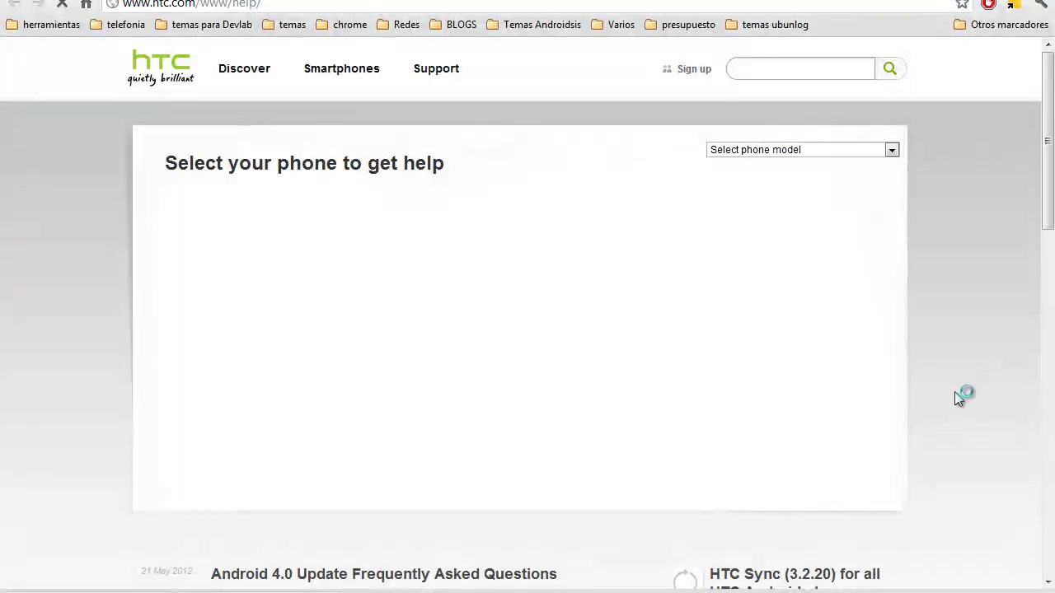
scroll(954, 398, "down", 2)
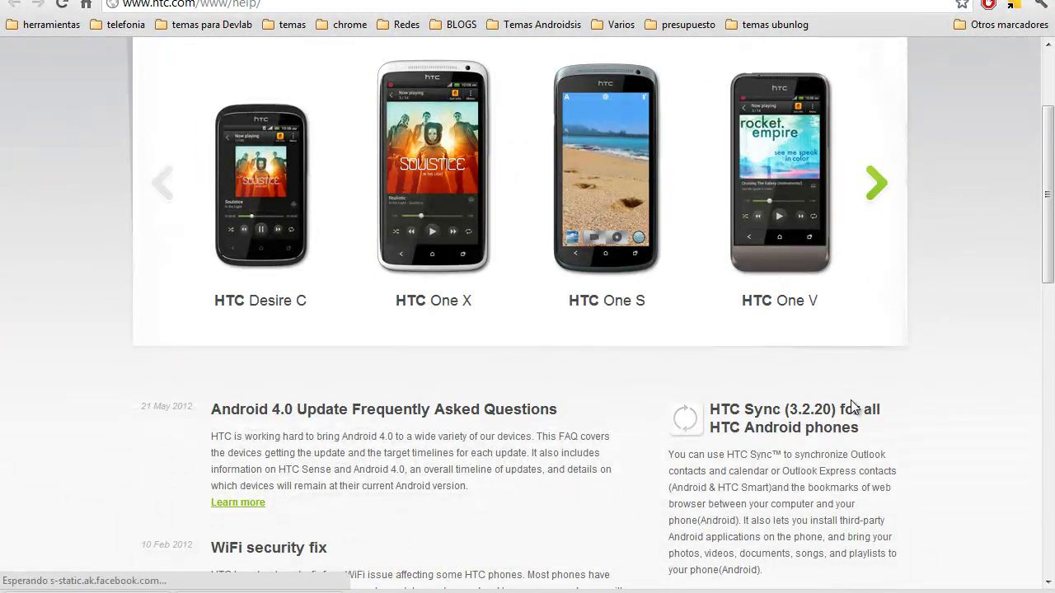
scroll(709, 422, "down", 1)
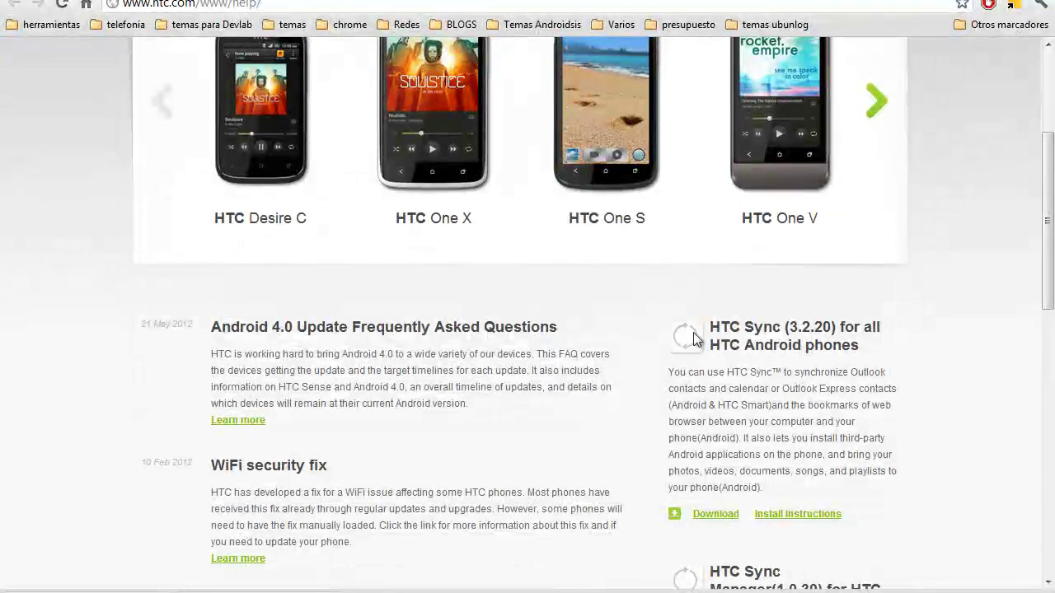
left_click(709, 517)
left_click(711, 521)
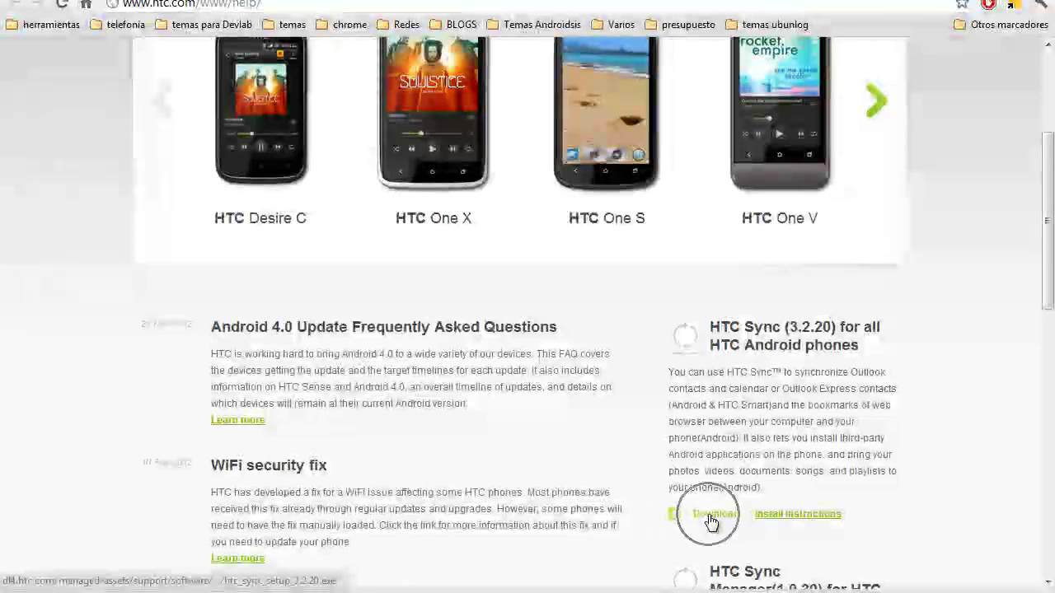
left_click(709, 515)
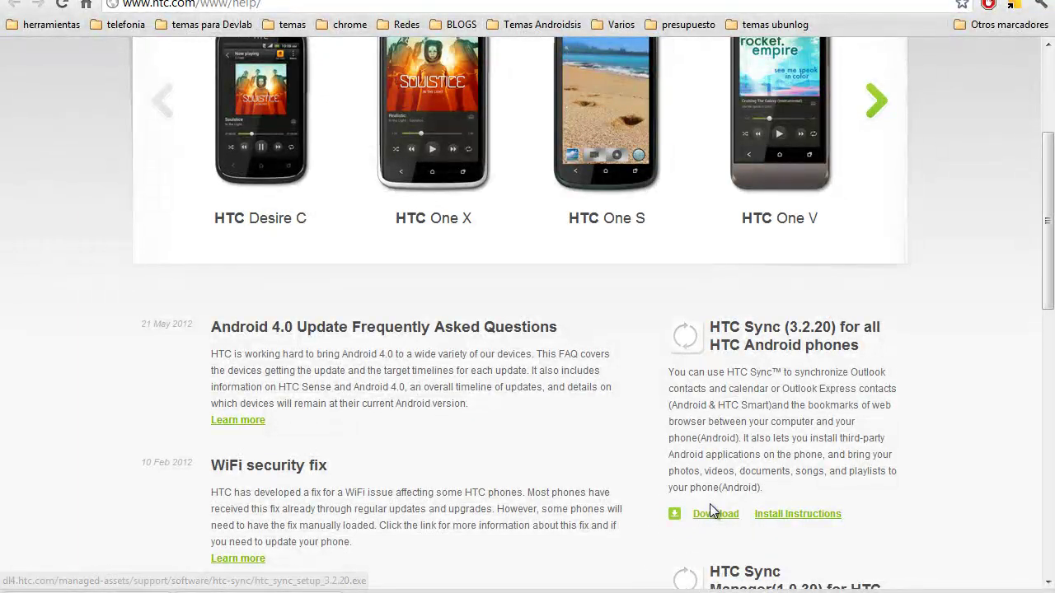
scroll(709, 402, "up", 1)
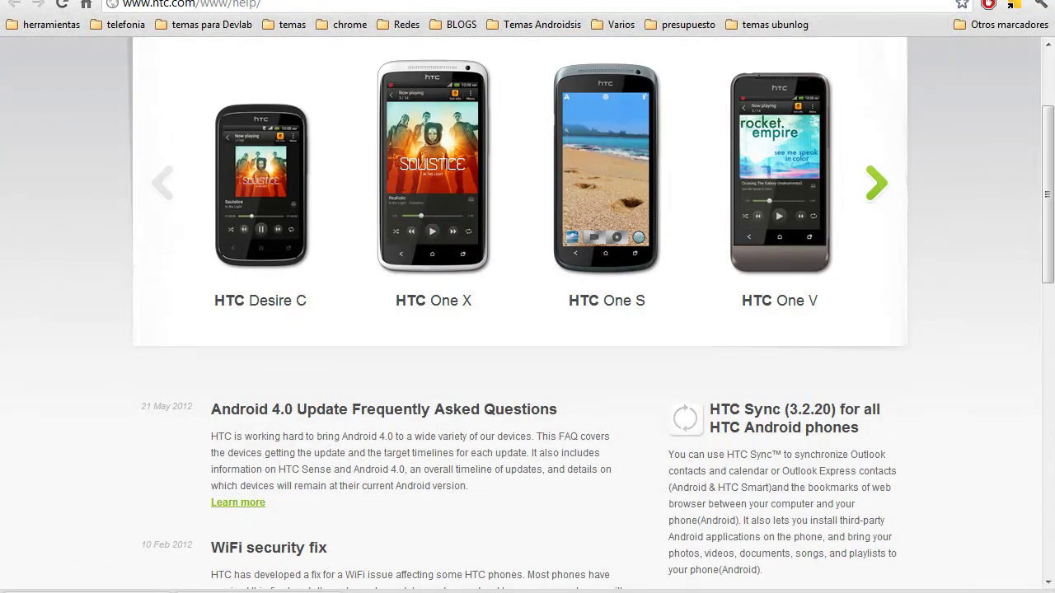
scroll(700, 346, "up", 3)
key("alt+Left")
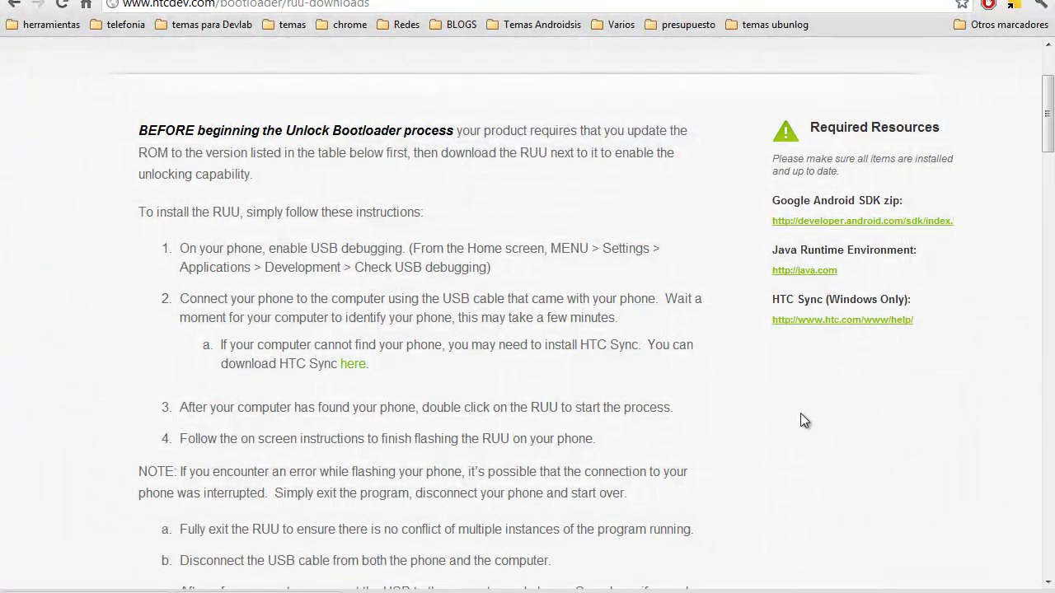
Step: Scroll the HTC Wildfire RUU table down to the Yoigo ES row and Proceed to Step 1
scroll(799, 414, "down", 2)
scroll(799, 414, "down", 4)
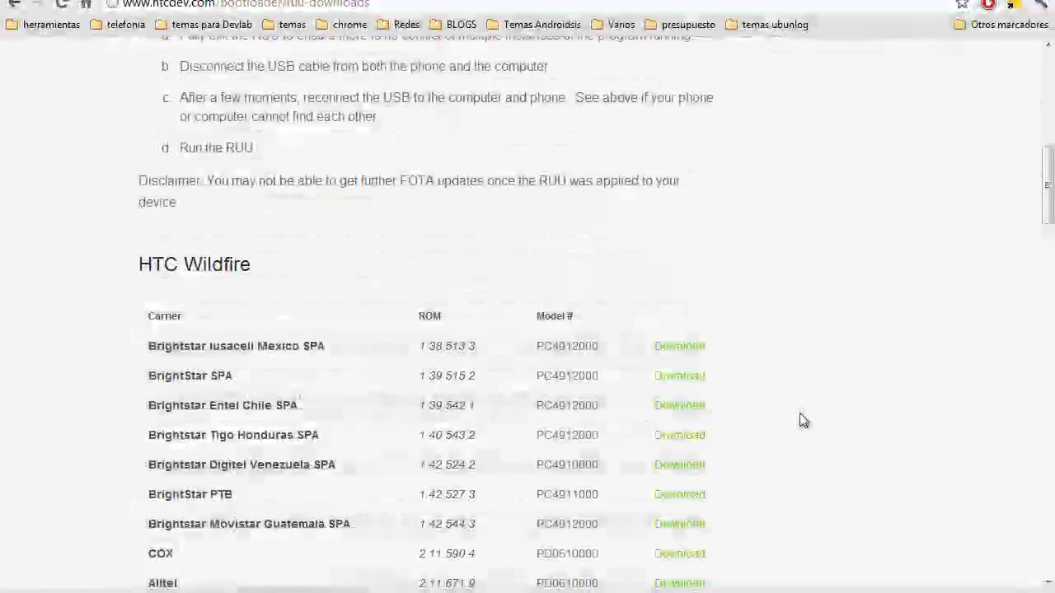
scroll(800, 420, "down", 3)
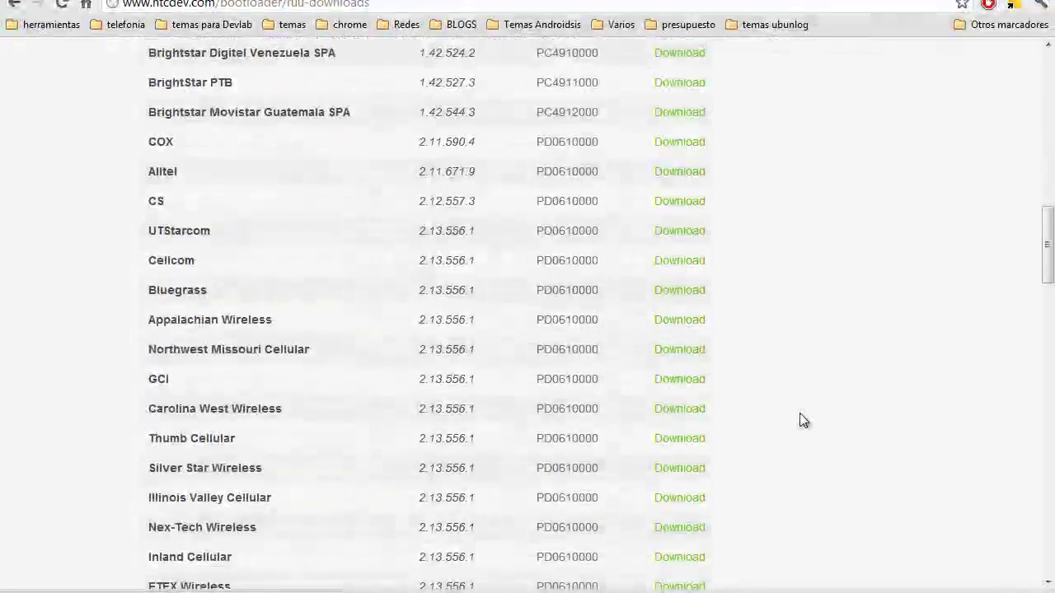
scroll(799, 421, "up", 3)
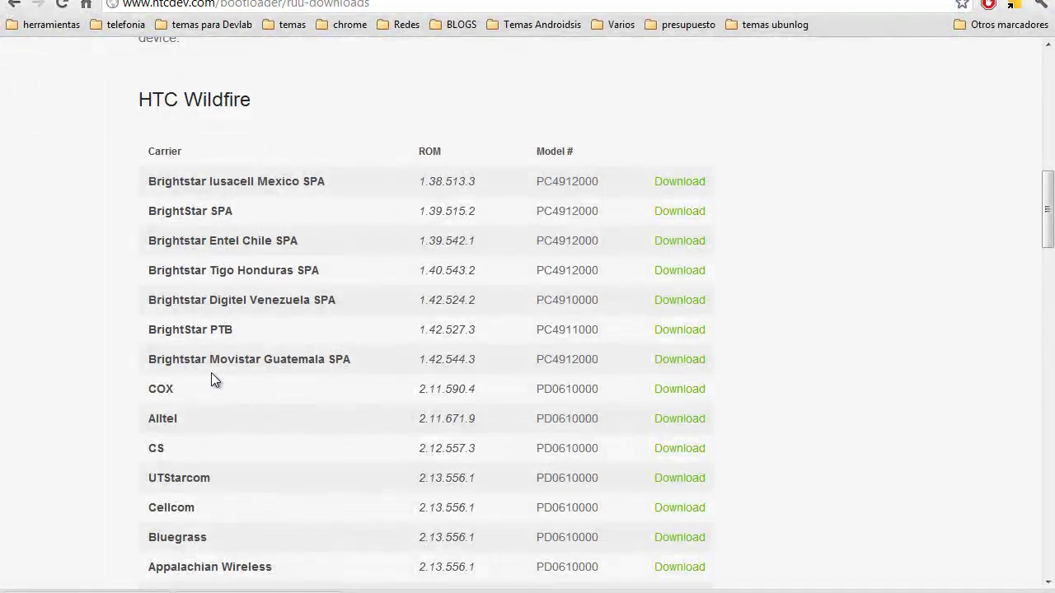
scroll(206, 470, "down", 4)
scroll(207, 496, "down", 1)
scroll(207, 496, "down", 1)
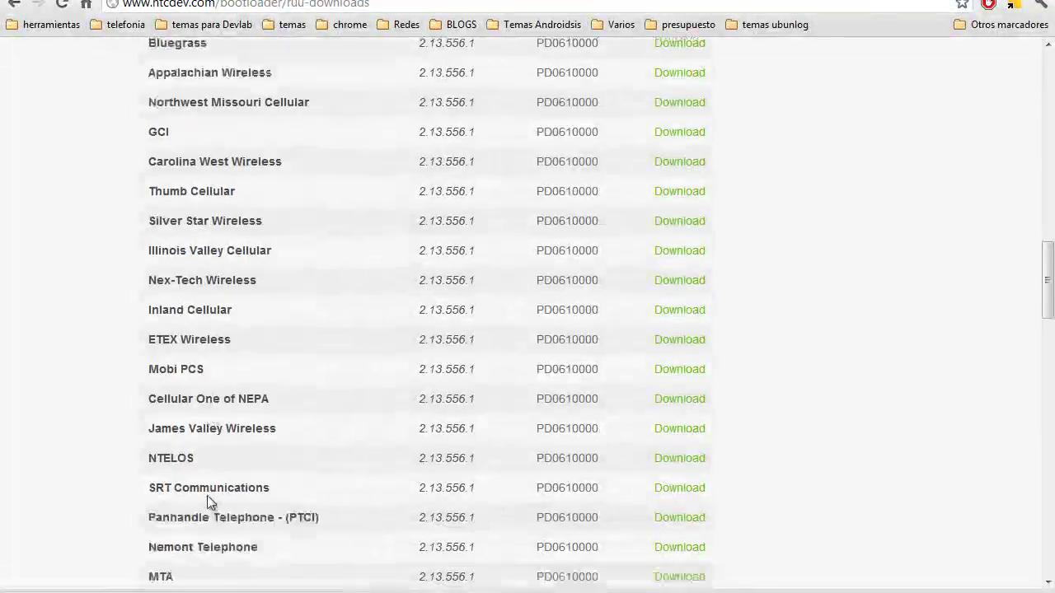
scroll(207, 495, "down", 5)
scroll(207, 495, "down", 4)
scroll(206, 482, "down", 2)
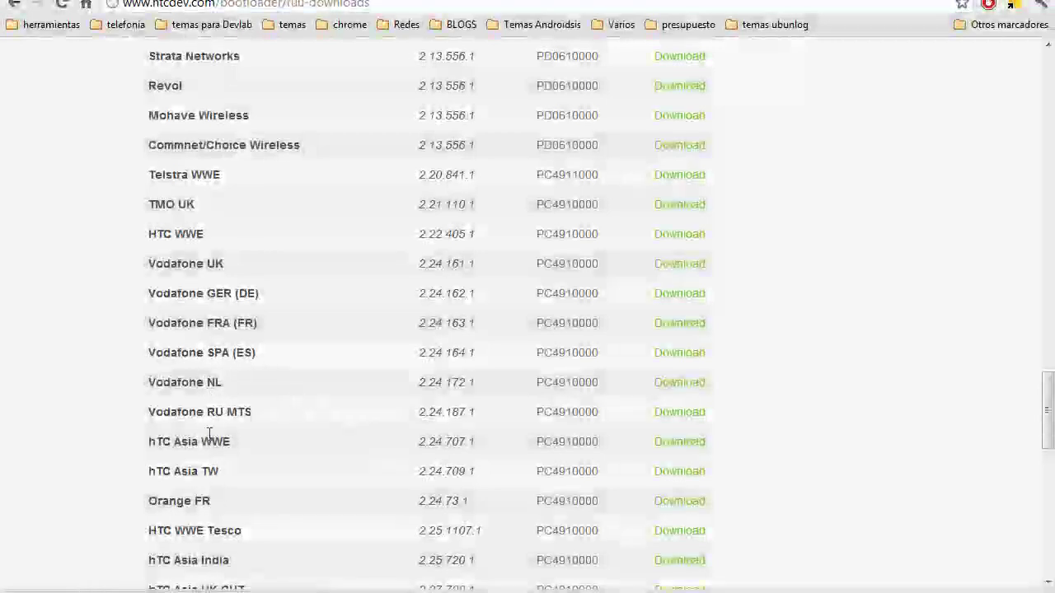
scroll(211, 445, "down", 3)
scroll(211, 458, "down", 3)
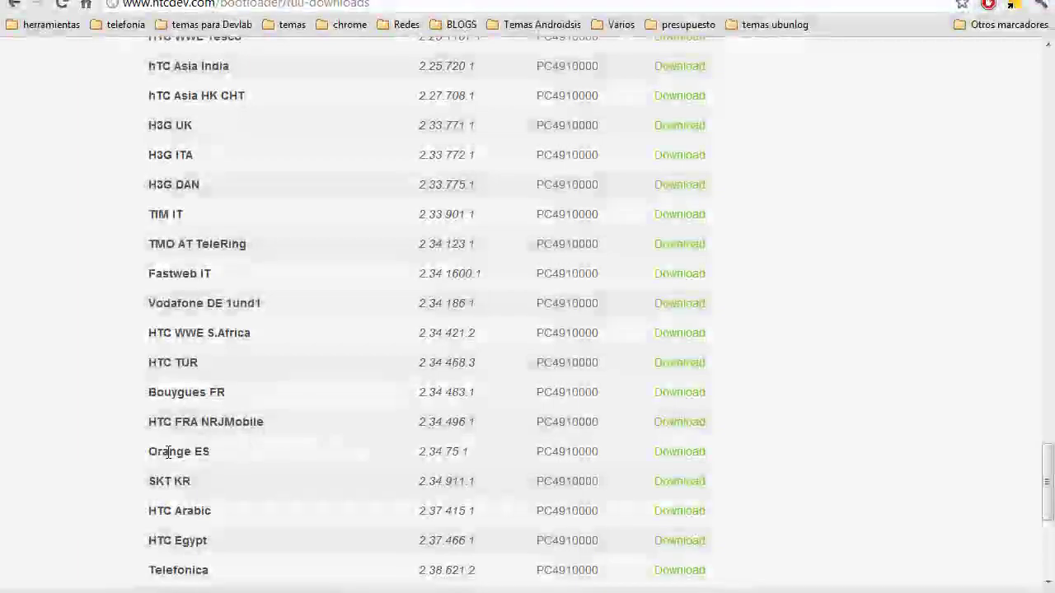
scroll(212, 455, "down", 2)
scroll(213, 456, "down", 2)
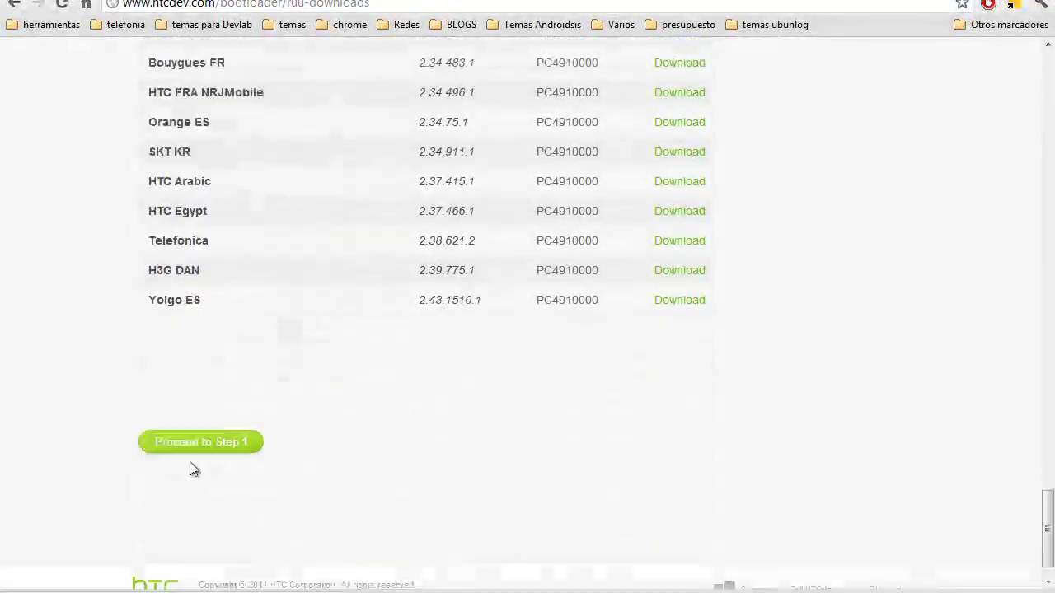
left_click(186, 303)
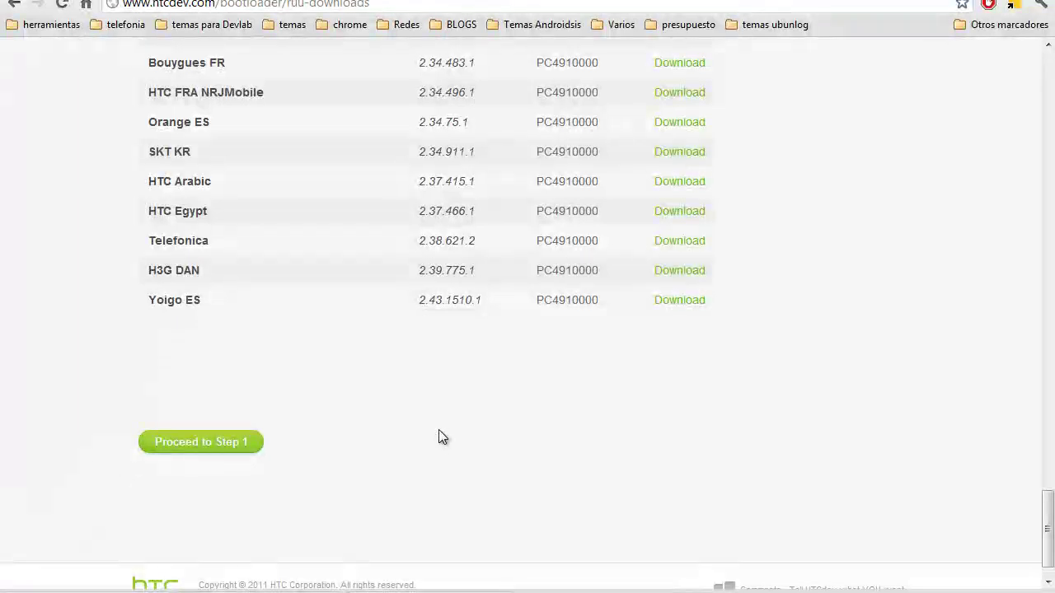
scroll(207, 403, "down", 1)
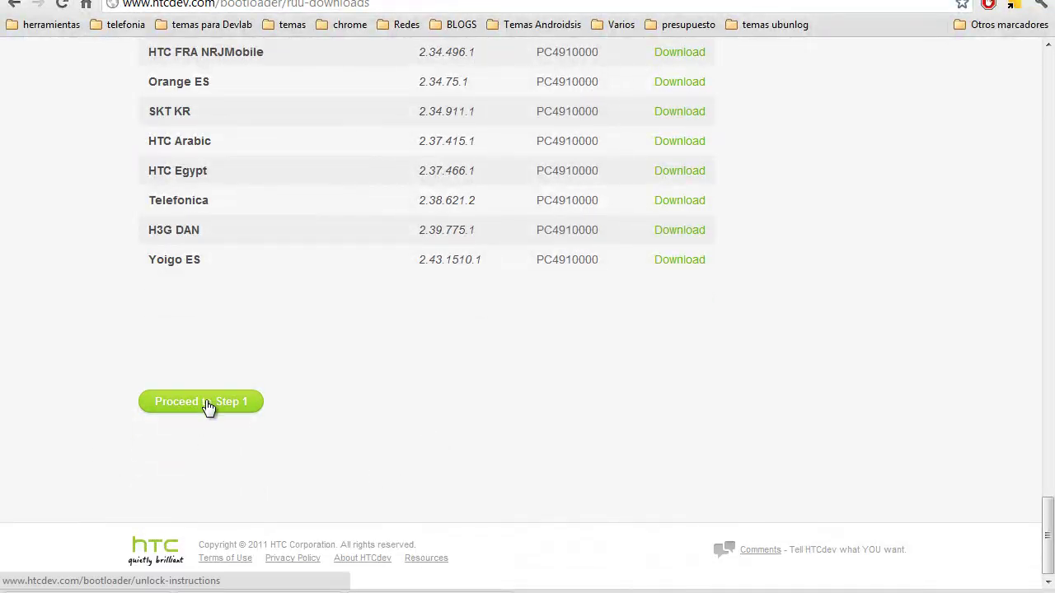
left_click(207, 404)
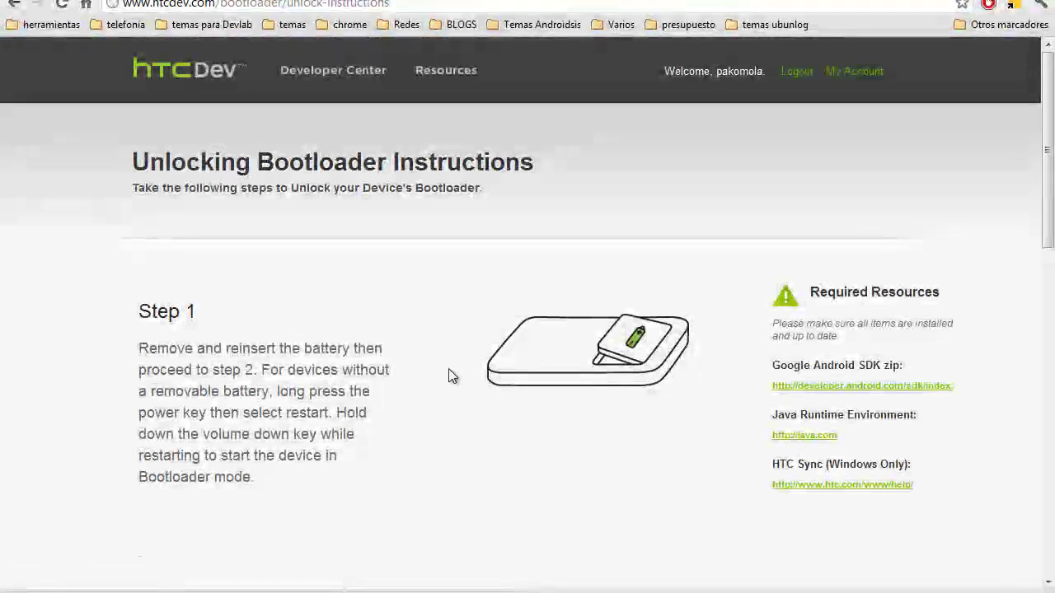
scroll(438, 362, "down", 4)
scroll(438, 367, "down", 1)
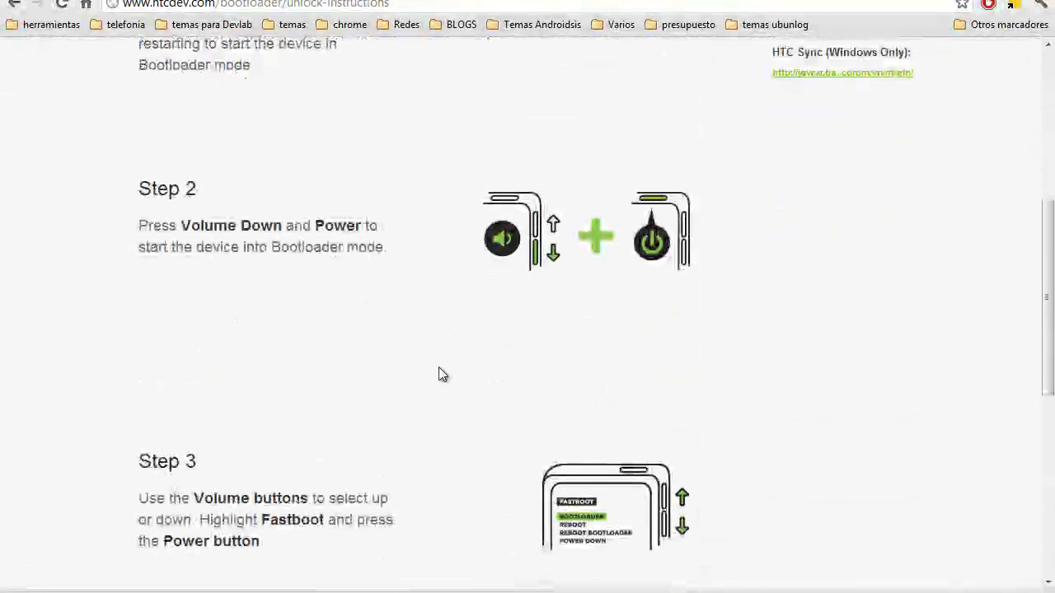
scroll(438, 367, "down", 2)
scroll(438, 374, "down", 2)
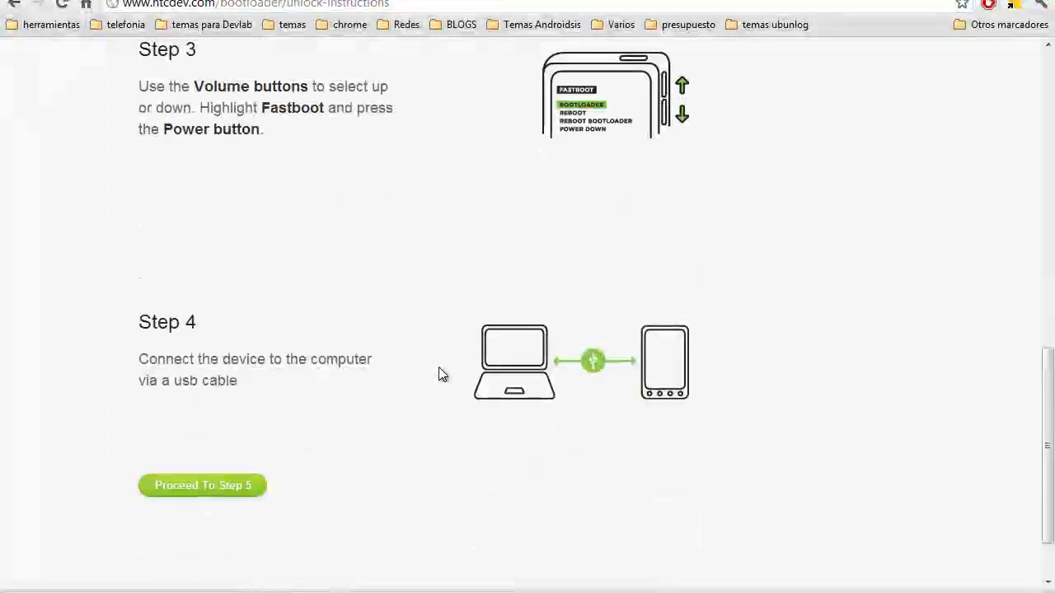
scroll(439, 374, "down", 1)
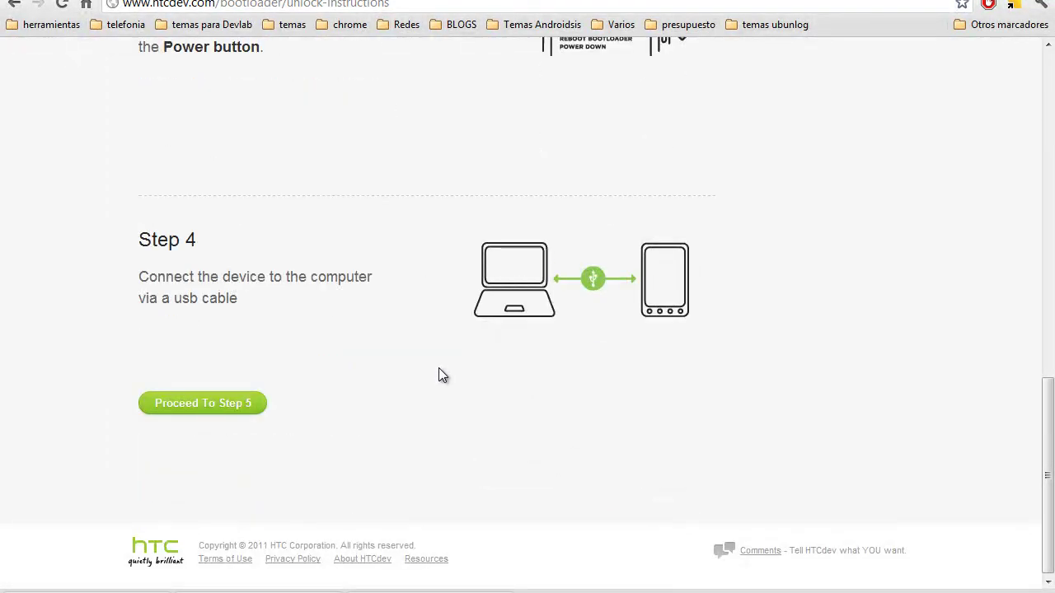
scroll(441, 375, "up", 1)
scroll(441, 375, "up", 4)
scroll(441, 375, "up", 2)
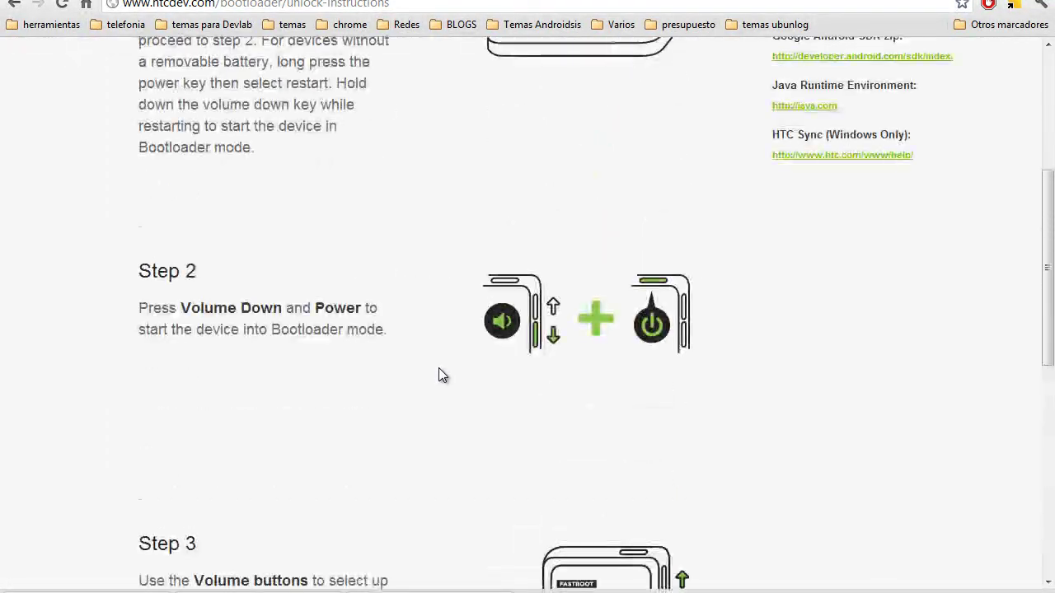
scroll(438, 375, "up", 3)
scroll(438, 375, "up", 1)
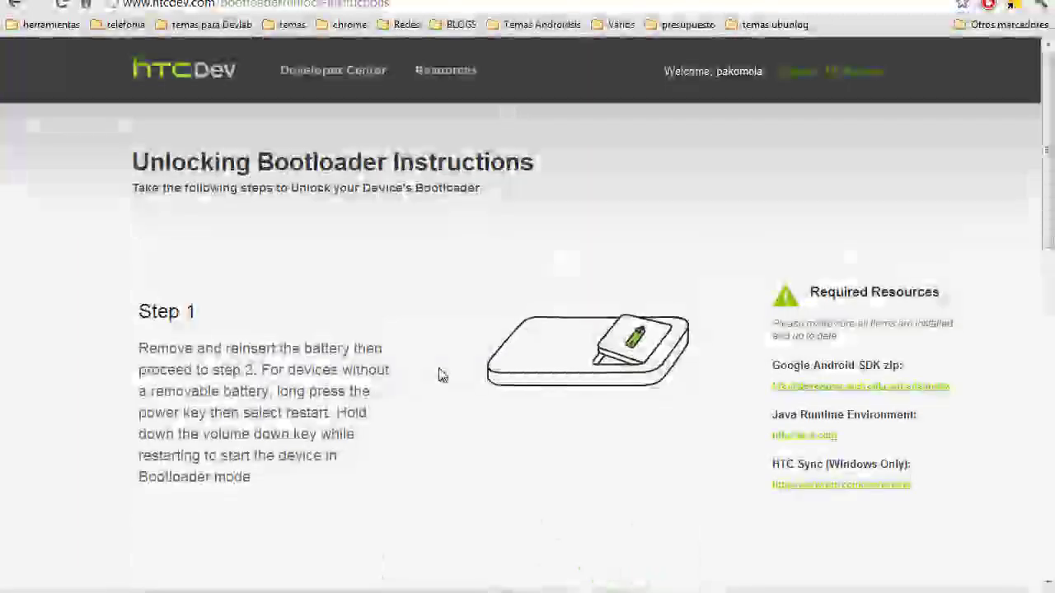
Step: Copy the whole Step 1 paragraph from the HTCdev instructions
scroll(439, 374, "down", 1)
triple_click(188, 289)
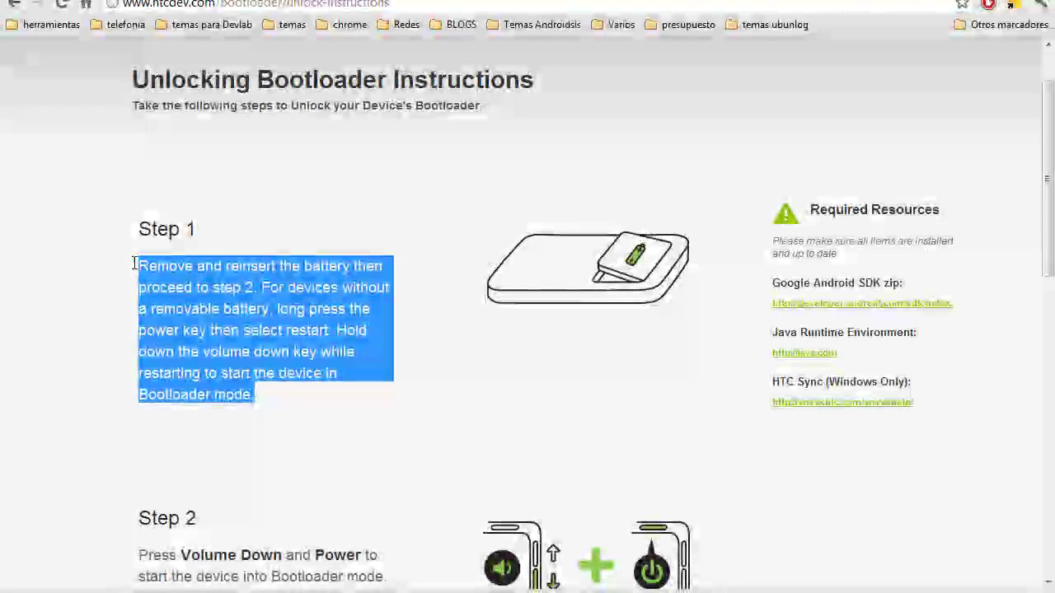
right_click(188, 293)
left_click(253, 307)
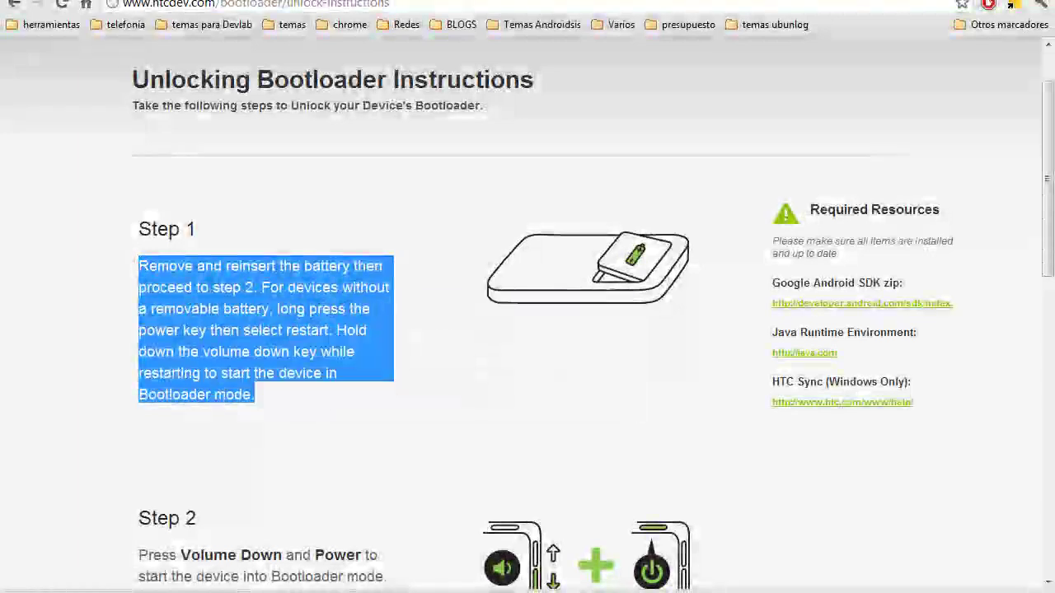
Step: Load translate.google.es and paste the Step 1 text over the existing source text
type("translate.google.es")
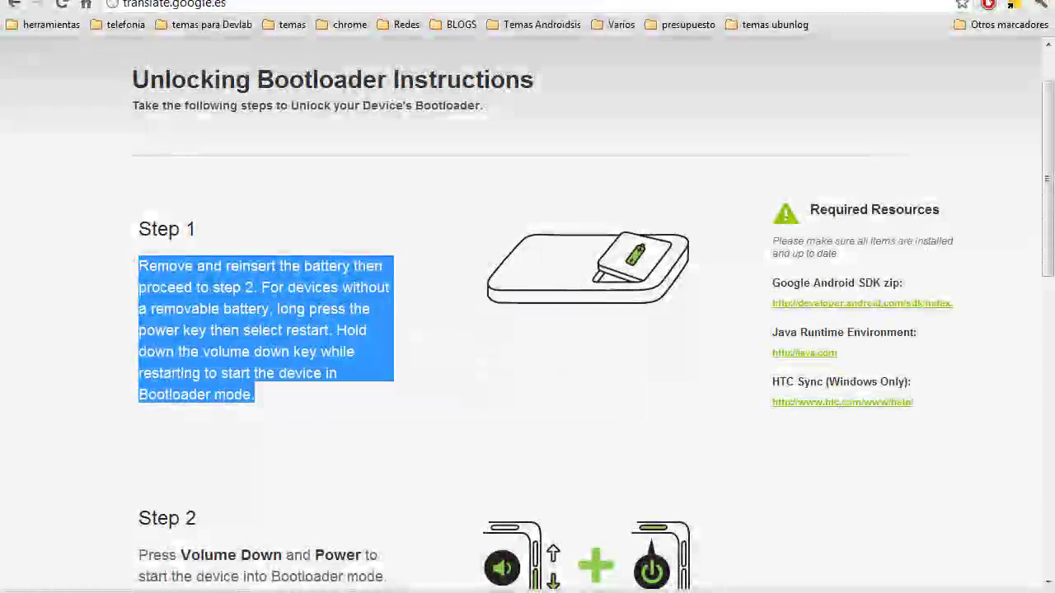
key("Return")
key("ctrl+a")
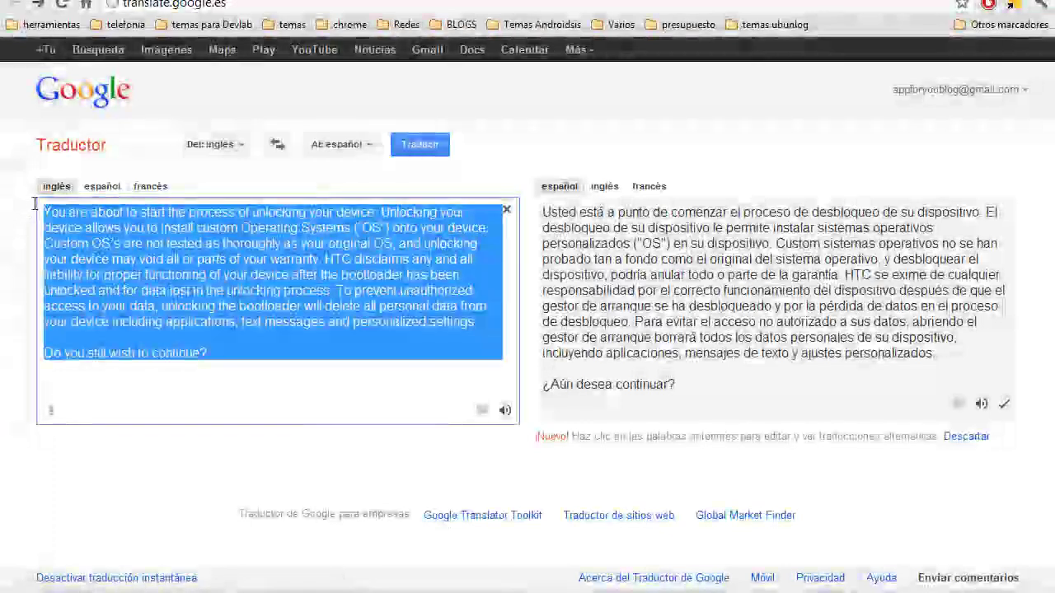
right_click(73, 228)
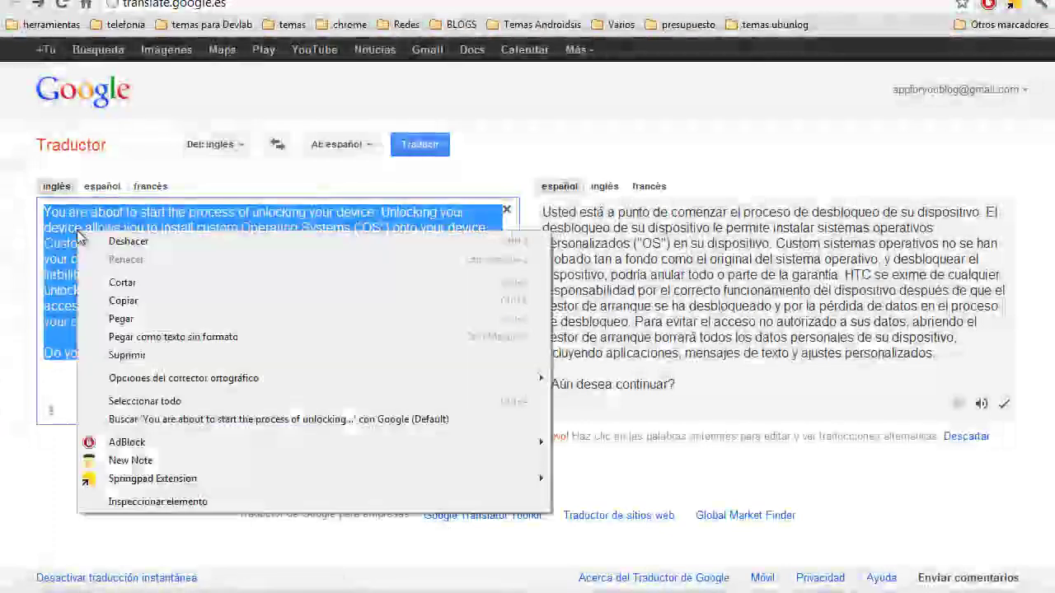
left_click(155, 305)
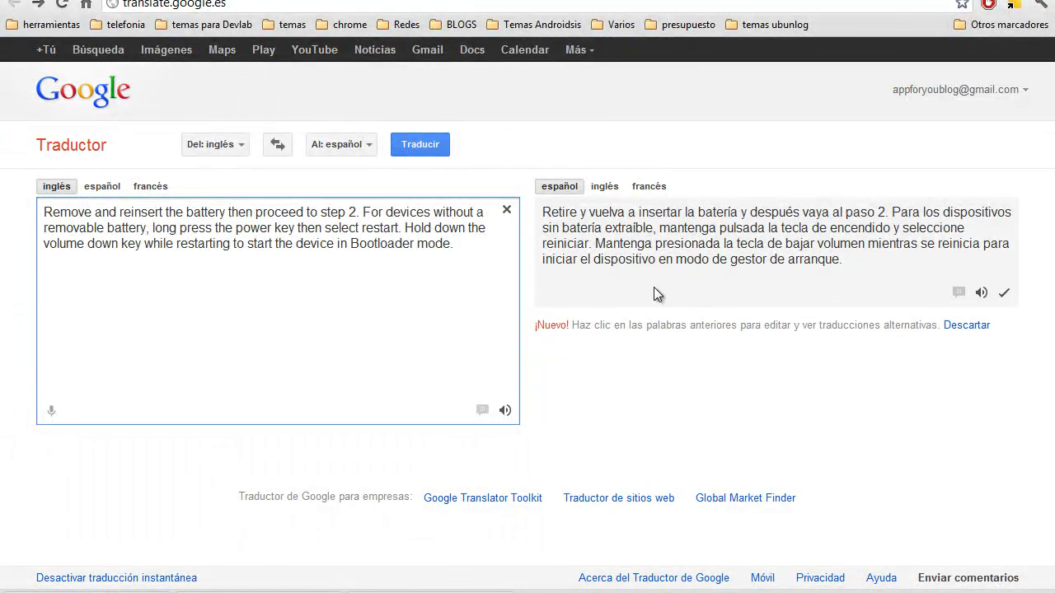
key("ctrl+Tab")
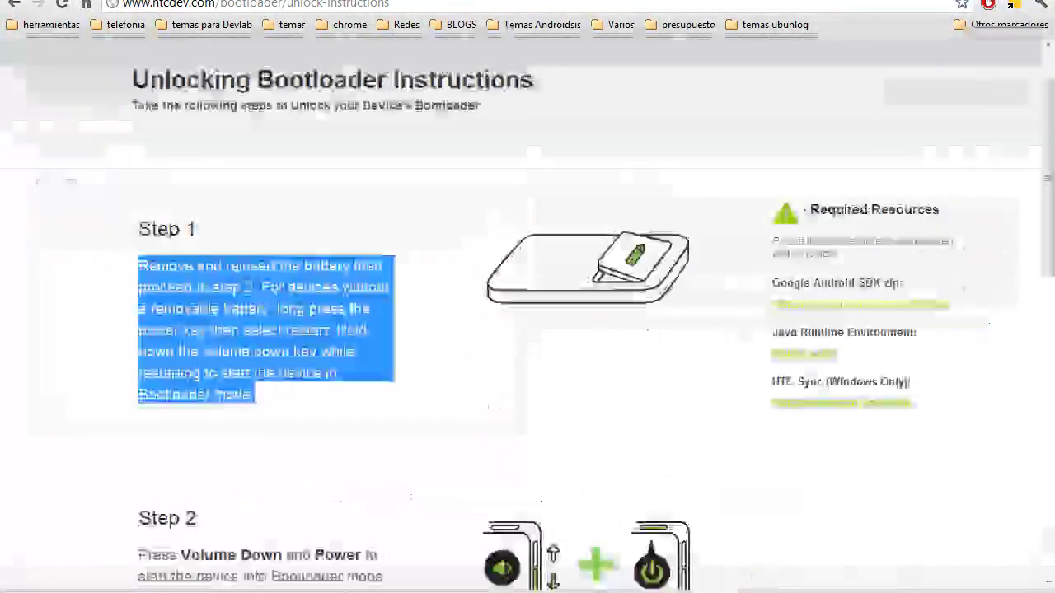
scroll(325, 421, "down", 2)
scroll(324, 421, "down", 1)
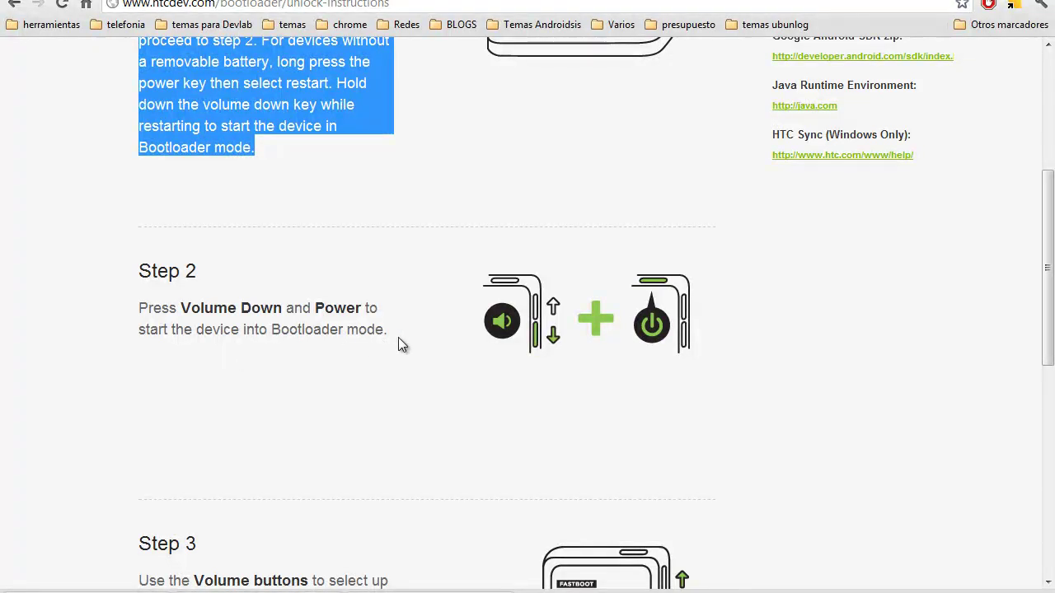
scroll(409, 333, "down", 3)
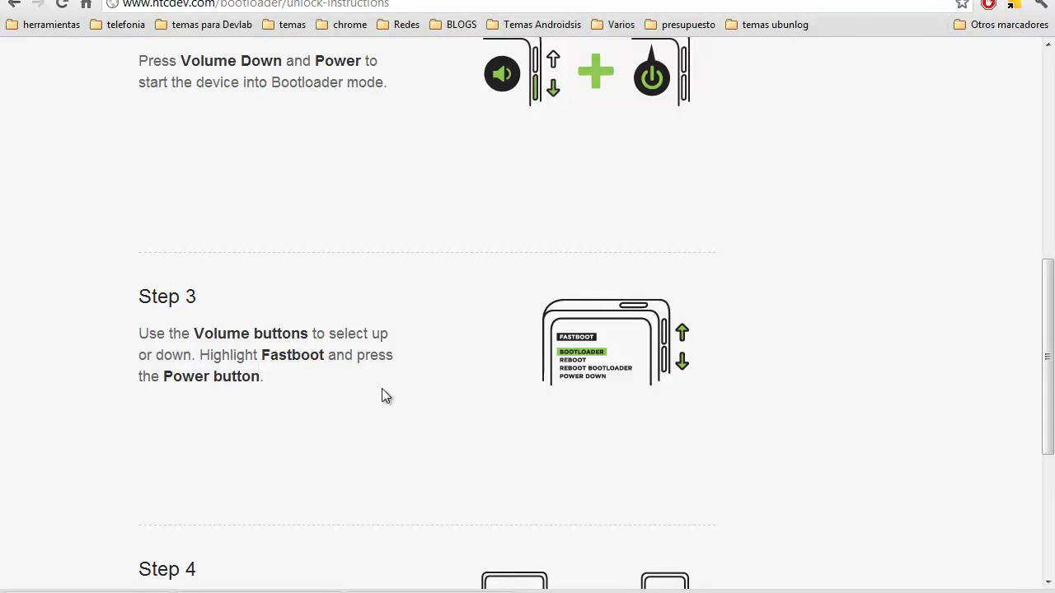
scroll(383, 395, "down", 1)
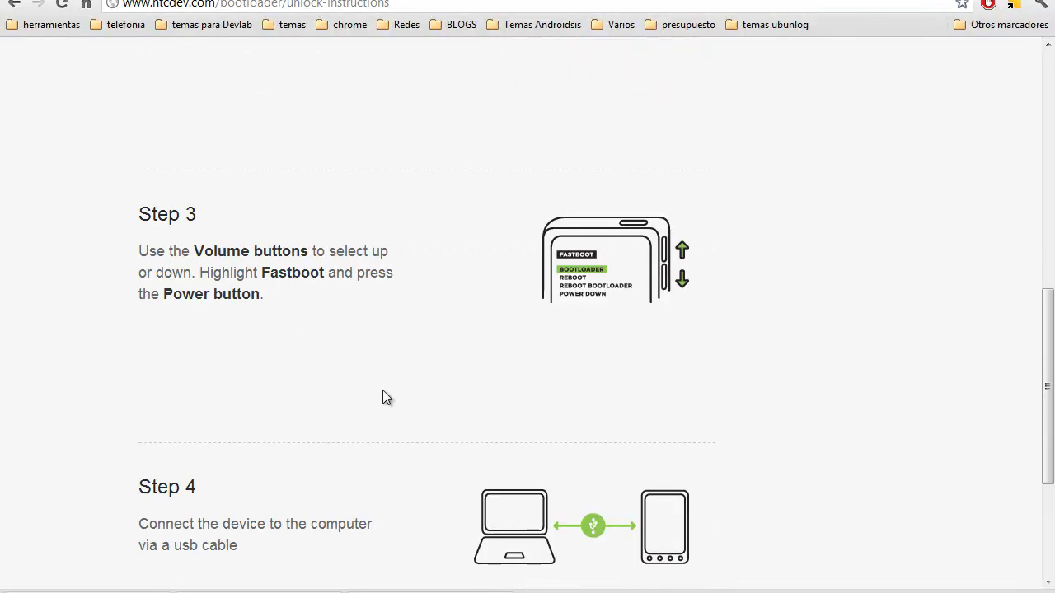
scroll(380, 370, "down", 1)
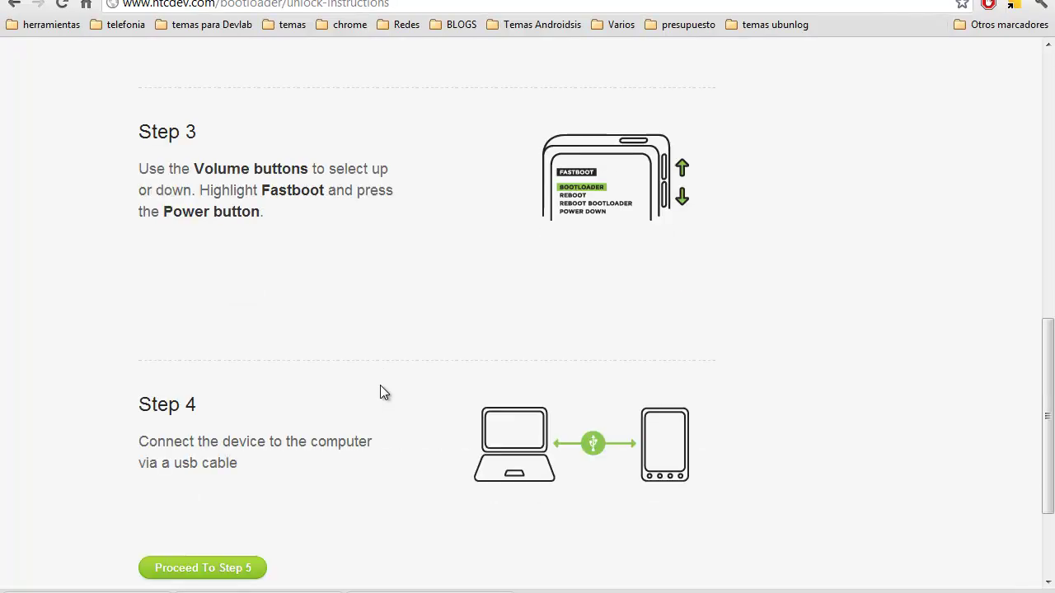
scroll(362, 435, "down", 2)
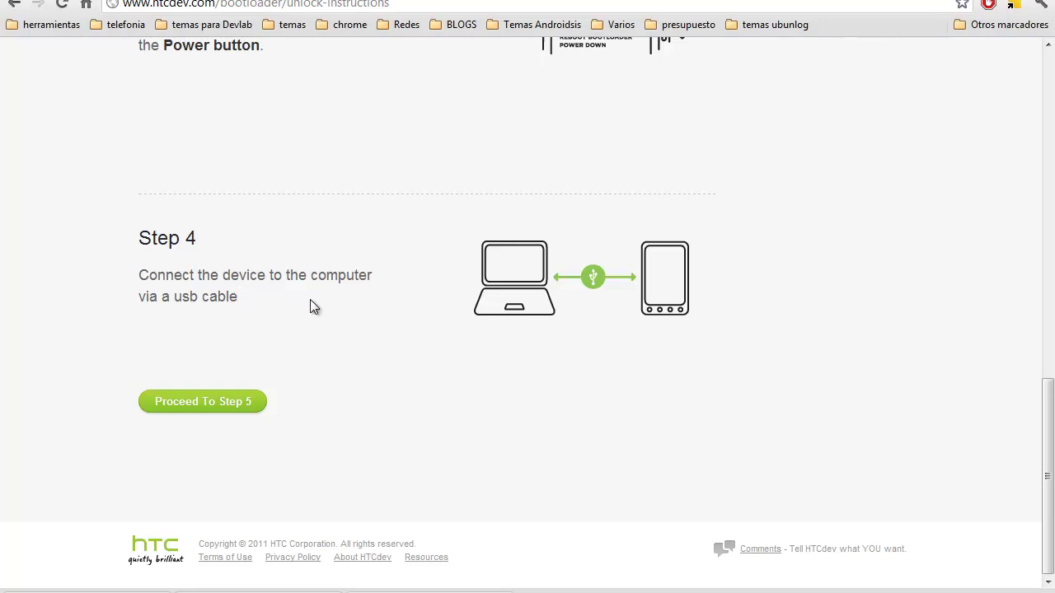
Step: Advance through Steps 5–7 of the HTCdev instructions and continue to Step 8
left_click(191, 404)
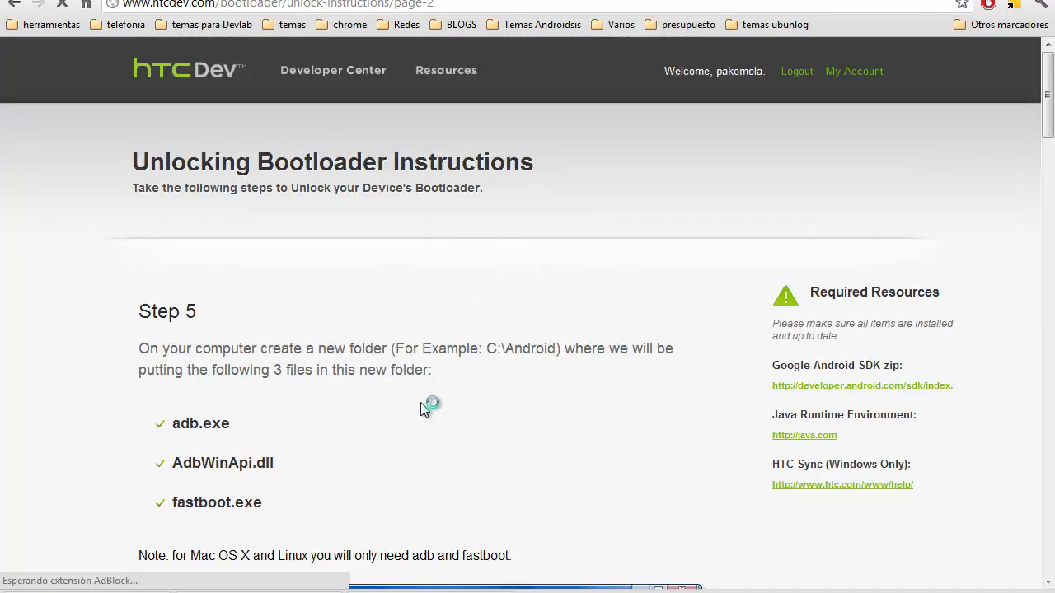
scroll(419, 404, "down", 1)
scroll(419, 404, "down", 1)
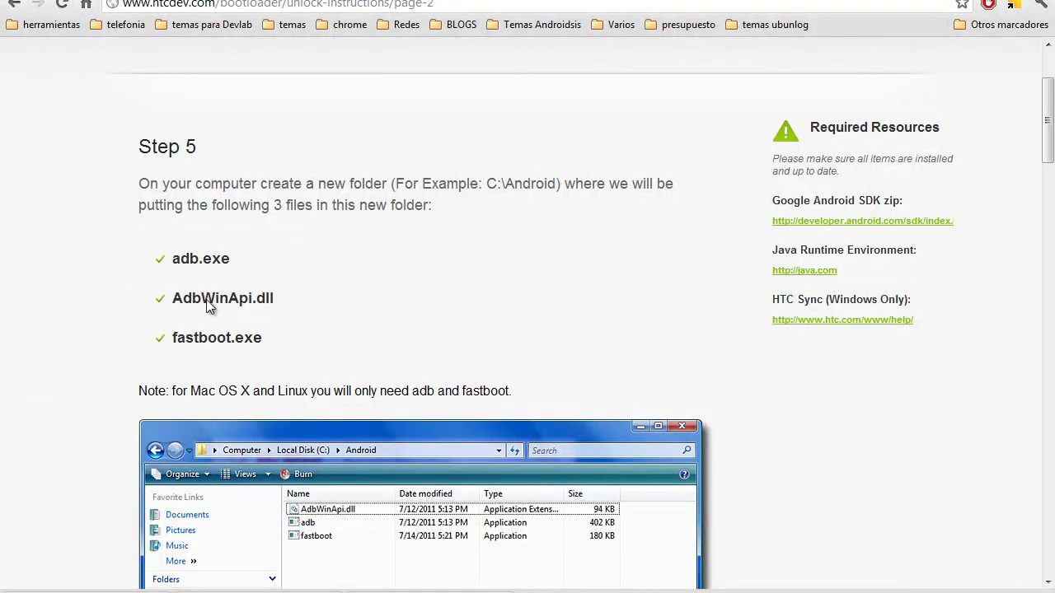
scroll(468, 268, "down", 1)
scroll(468, 268, "down", 1)
scroll(468, 268, "down", 1)
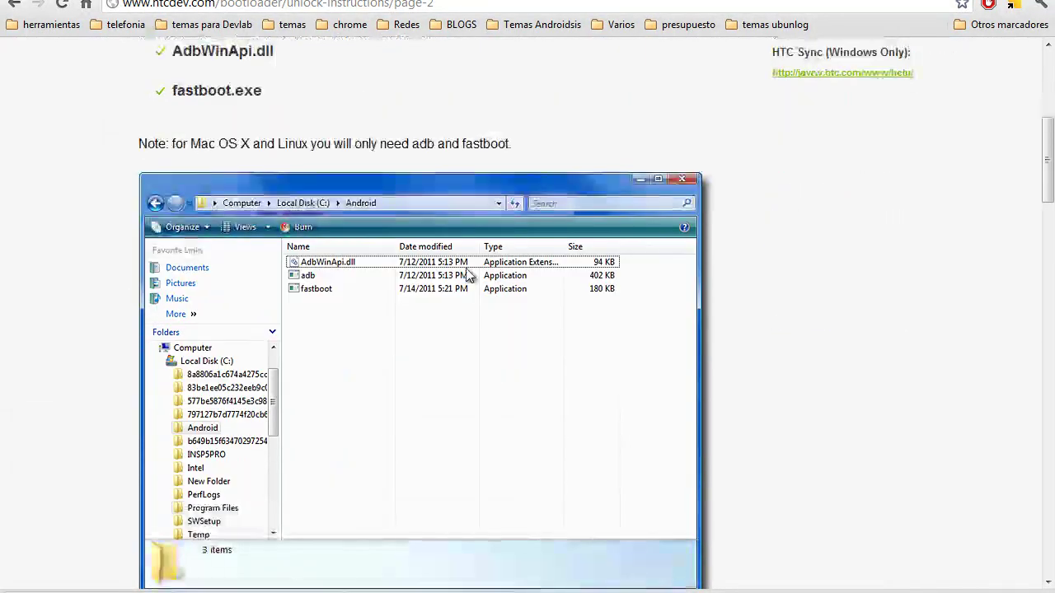
scroll(468, 268, "down", 2)
scroll(467, 274, "down", 3)
scroll(467, 276, "down", 5)
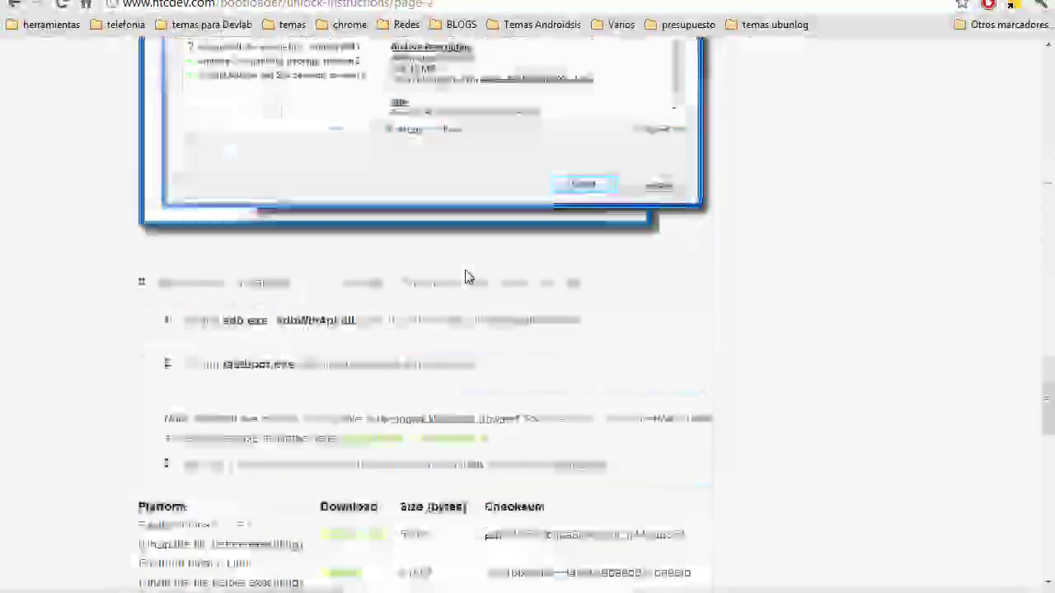
scroll(466, 276, "down", 2)
scroll(467, 276, "down", 1)
scroll(467, 276, "up", 1)
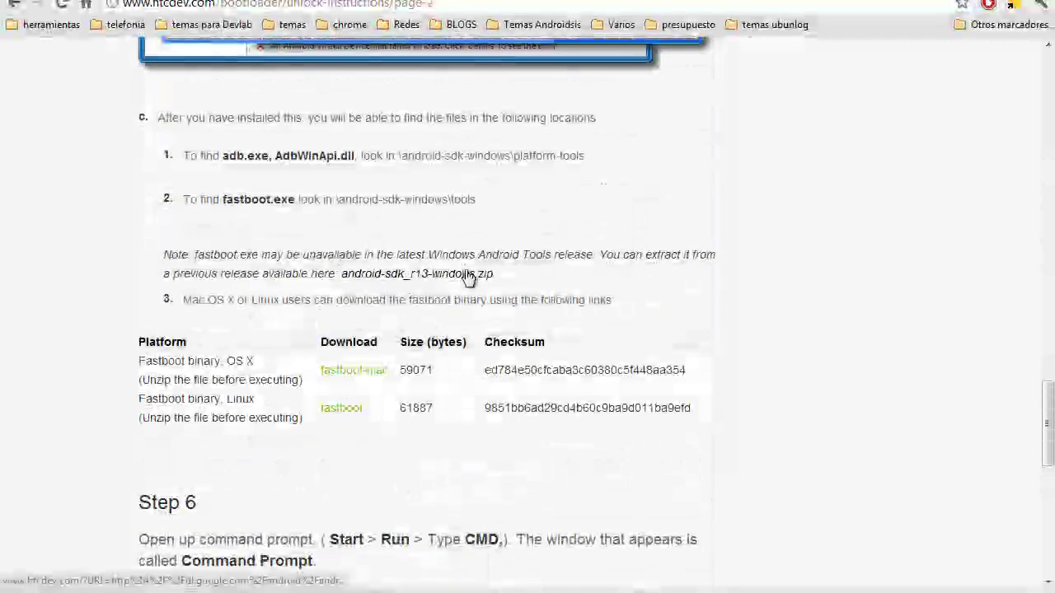
scroll(237, 186, "down", 5)
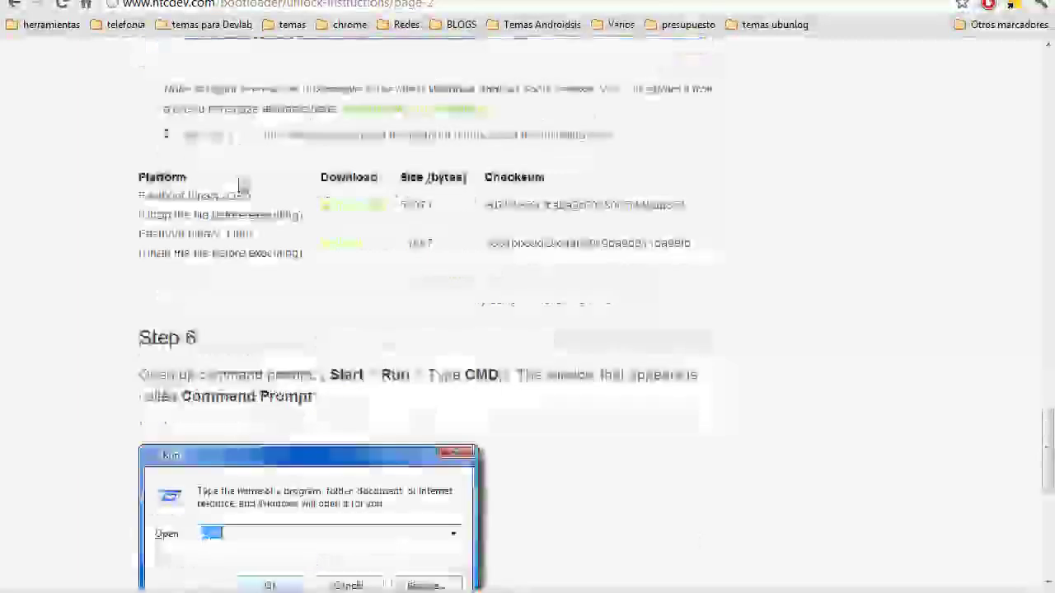
scroll(238, 186, "down", 1)
scroll(237, 184, "up", 2)
scroll(236, 184, "down", 4)
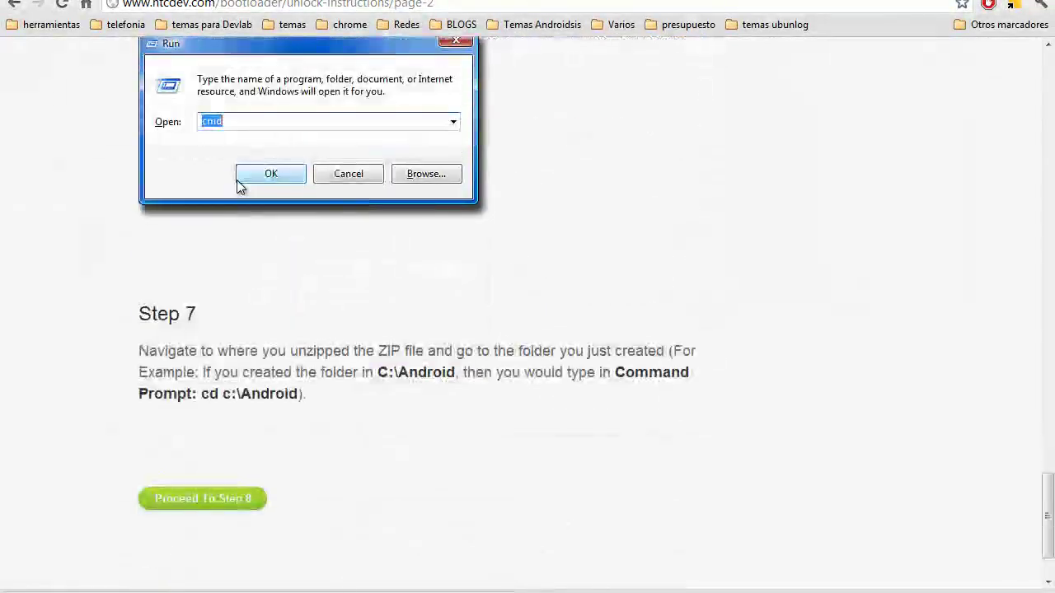
scroll(239, 194, "up", 1)
scroll(239, 197, "down", 1)
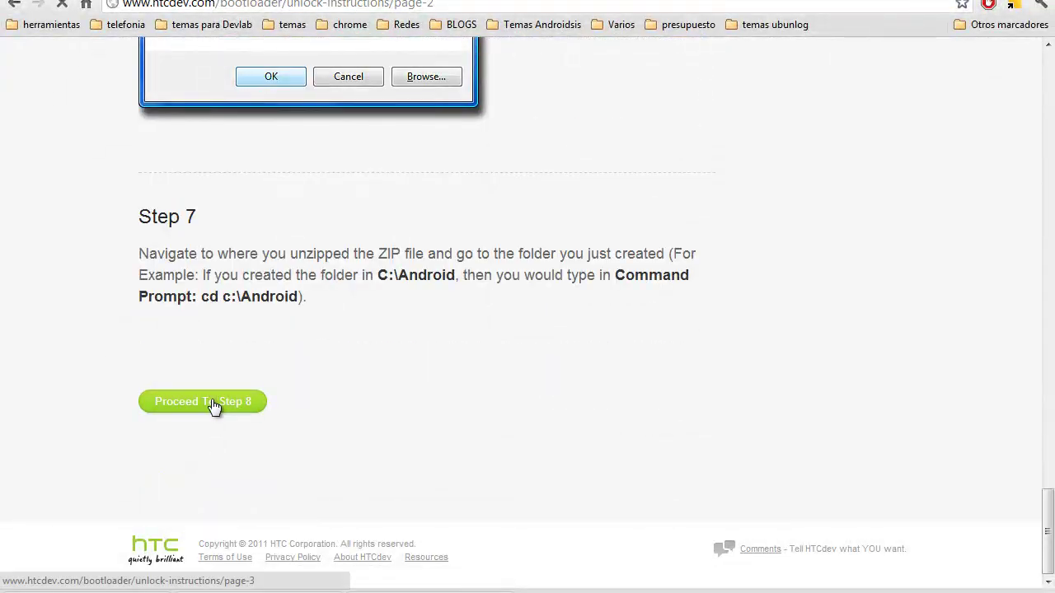
left_click(213, 404)
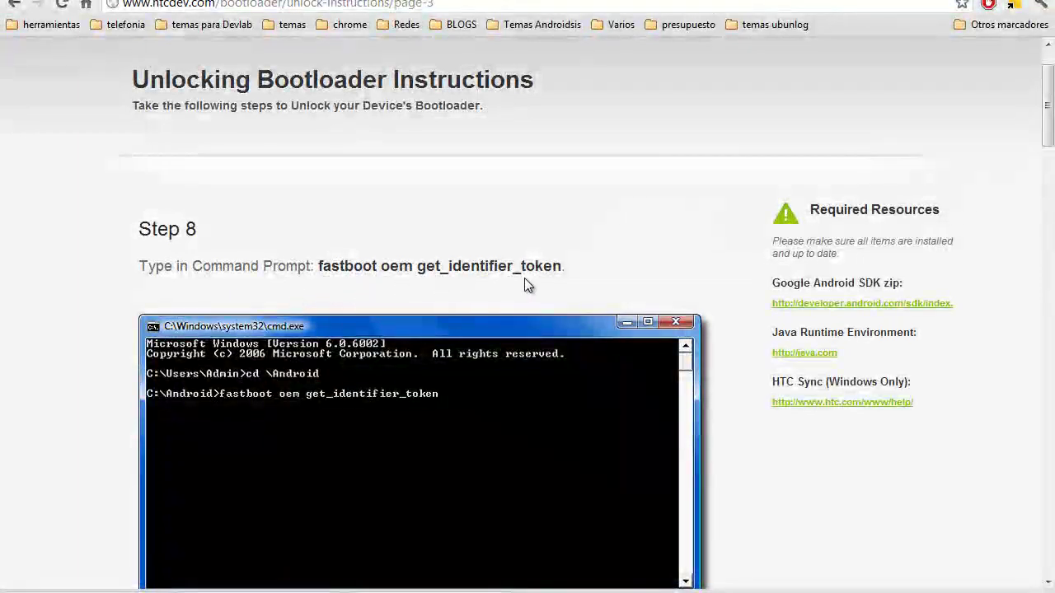
Step: Scroll past the example token and submit the form with the Enter Token box empty
scroll(524, 281, "down", 1)
scroll(522, 288, "down", 5)
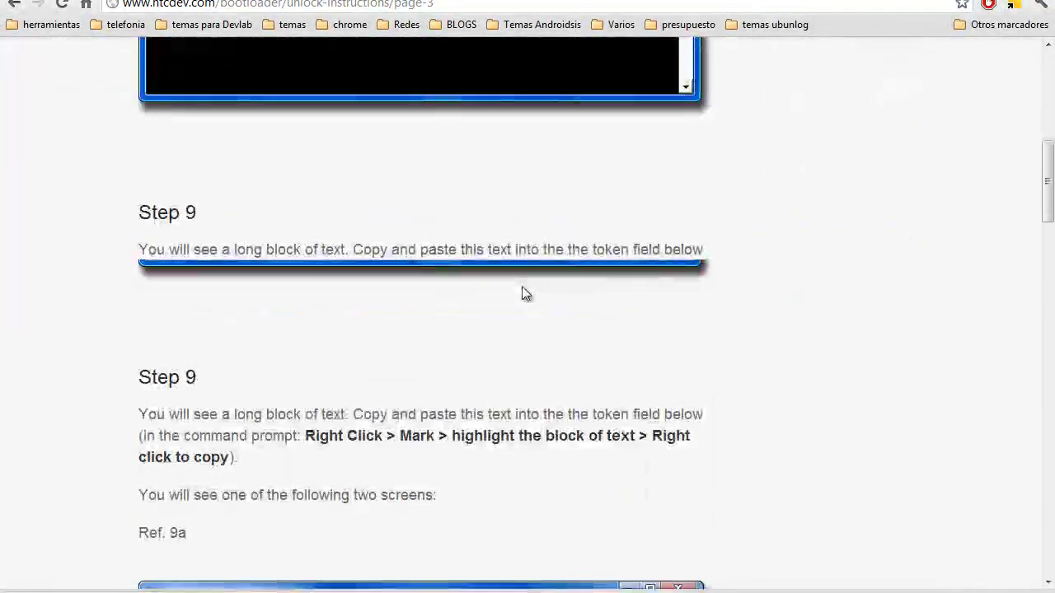
scroll(524, 294, "down", 5)
scroll(525, 294, "down", 3)
scroll(524, 294, "down", 2)
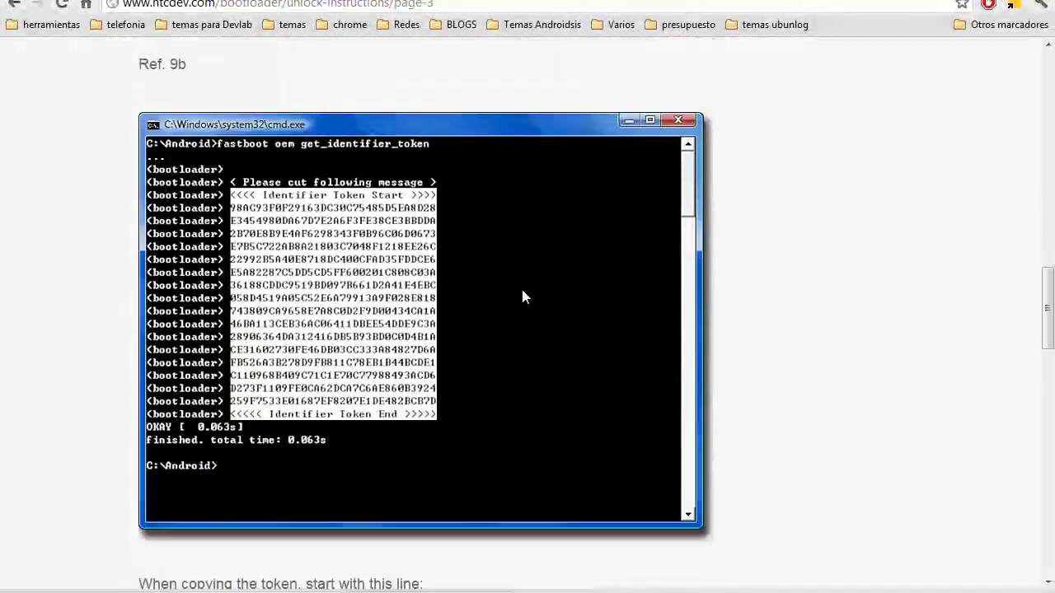
scroll(524, 294, "down", 5)
scroll(524, 296, "down", 2)
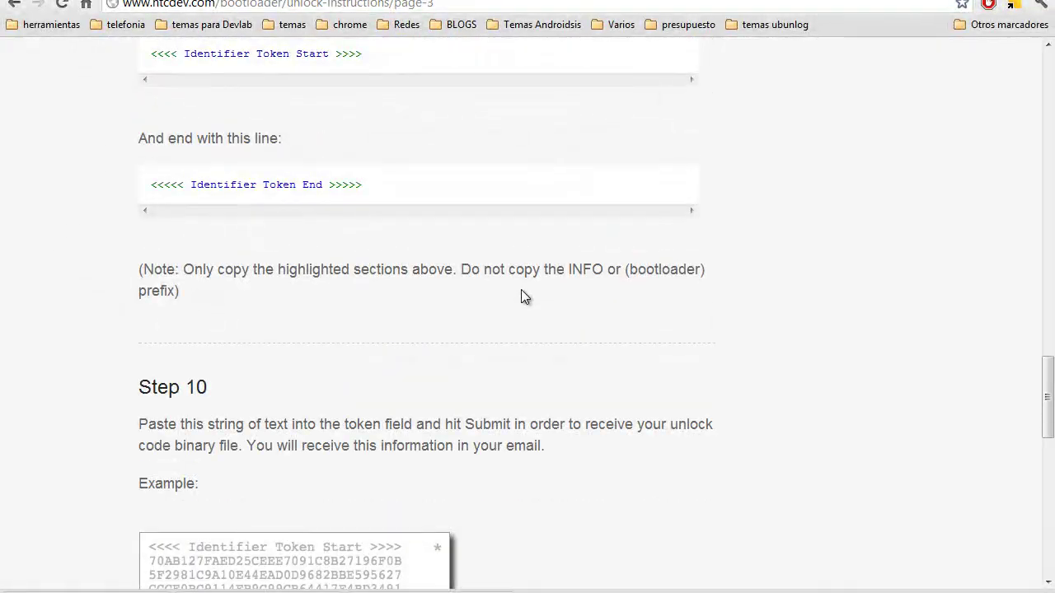
scroll(524, 297, "up", 2)
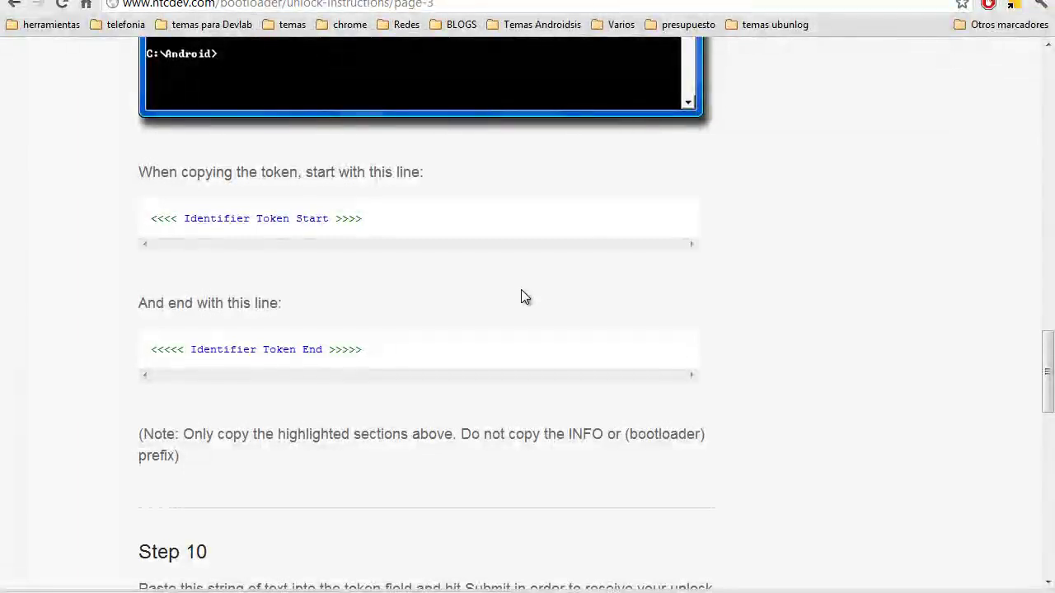
scroll(521, 297, "down", 1)
scroll(521, 295, "down", 2)
scroll(521, 295, "down", 3)
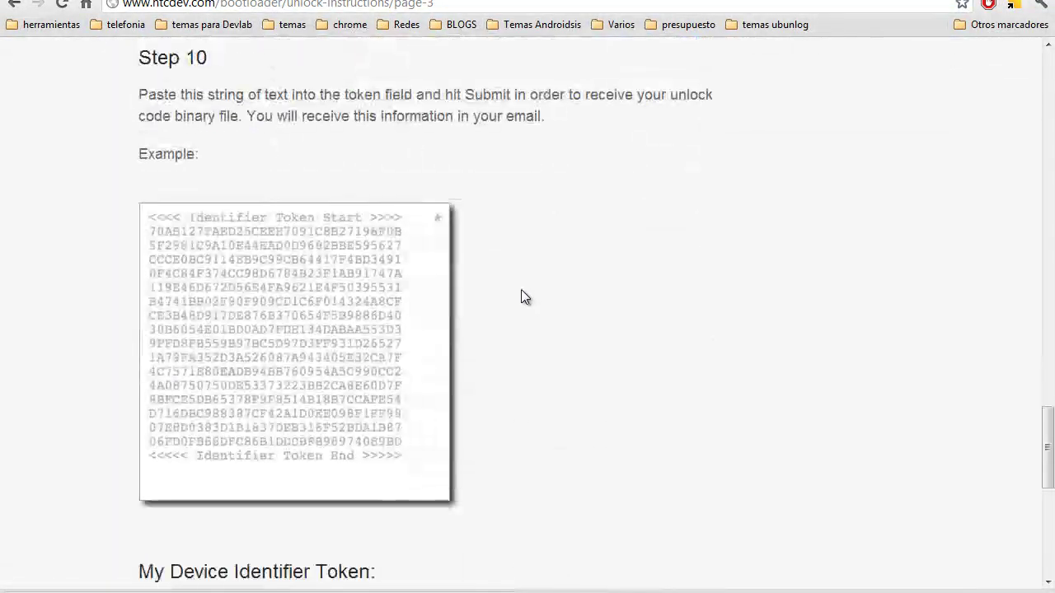
scroll(521, 297, "down", 4)
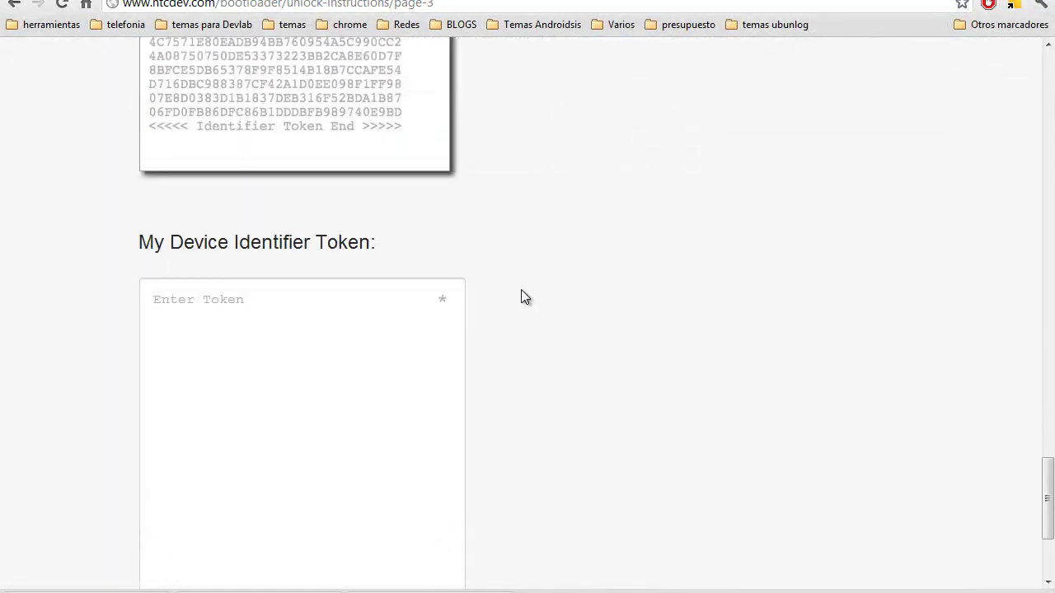
scroll(521, 297, "down", 1)
scroll(521, 296, "down", 2)
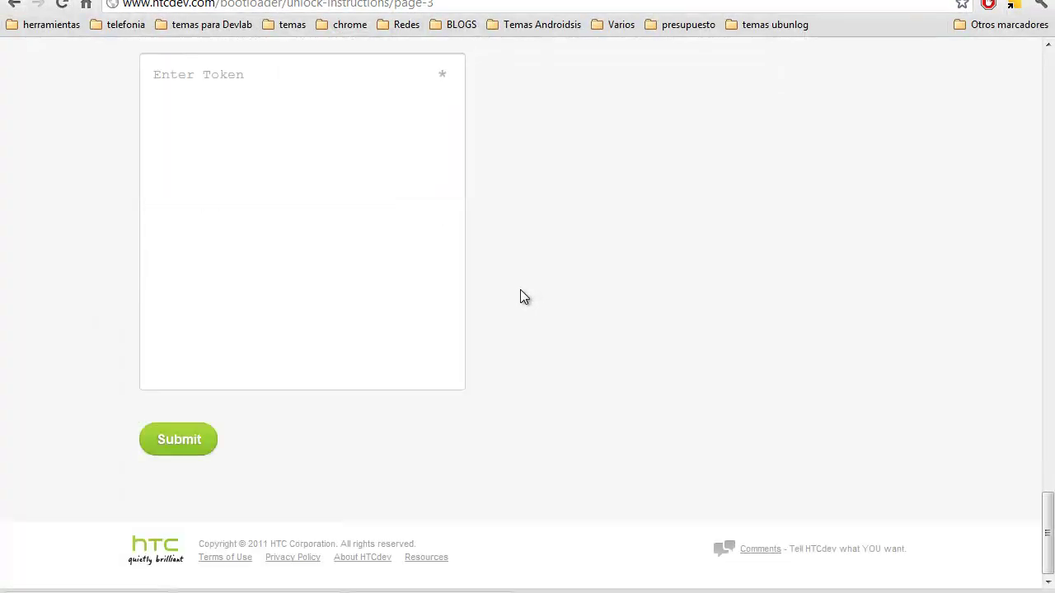
left_click(180, 448)
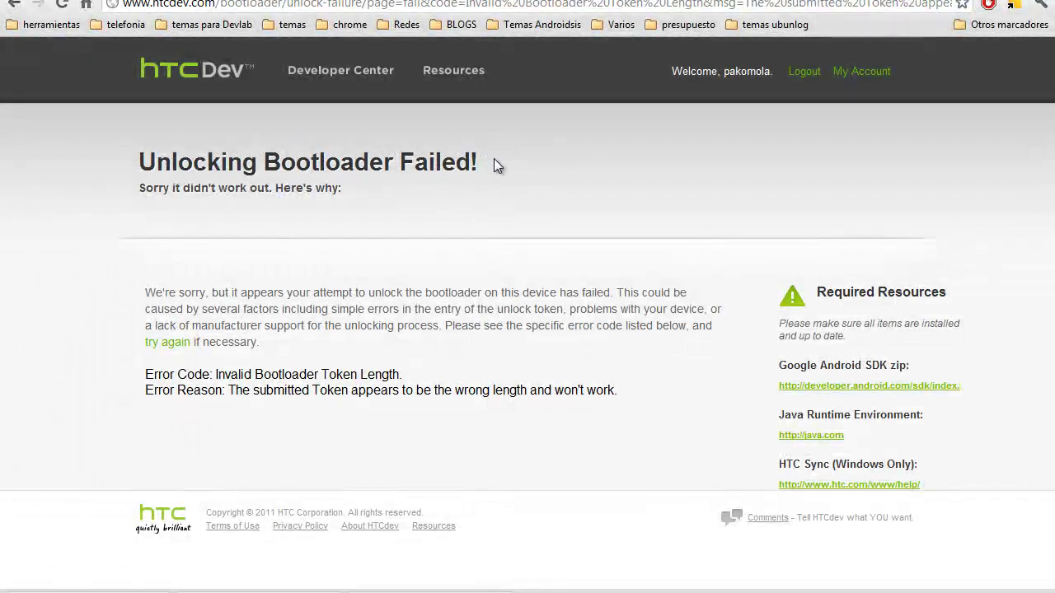
Step: Highlight the 'Unlocking Bootloader Failed!' heading, then clear the selection
left_click_drag(492, 163, 142, 161)
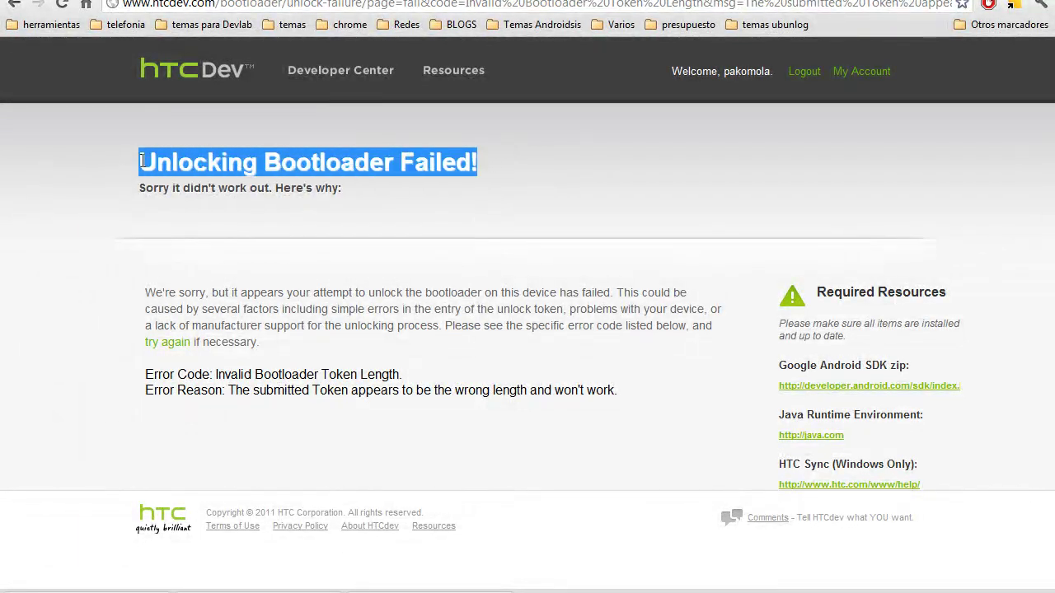
left_click(504, 234)
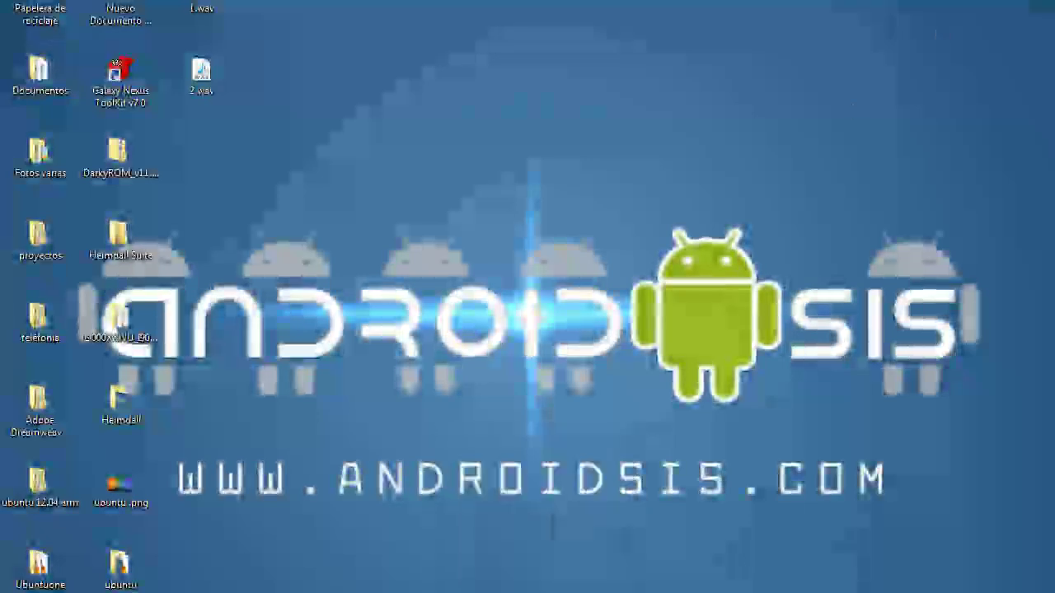
Step: Run PC4910000_Buzz_Froyo_hboot_1.02.0000_R3.exe from the Descargas folder as administrator
left_click(268, 587)
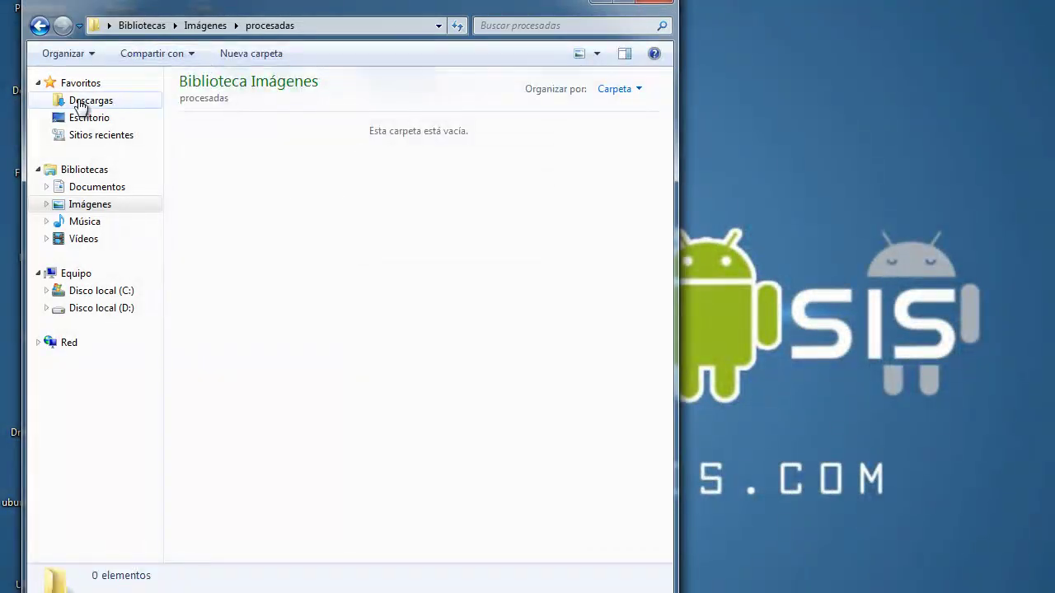
left_click(77, 99)
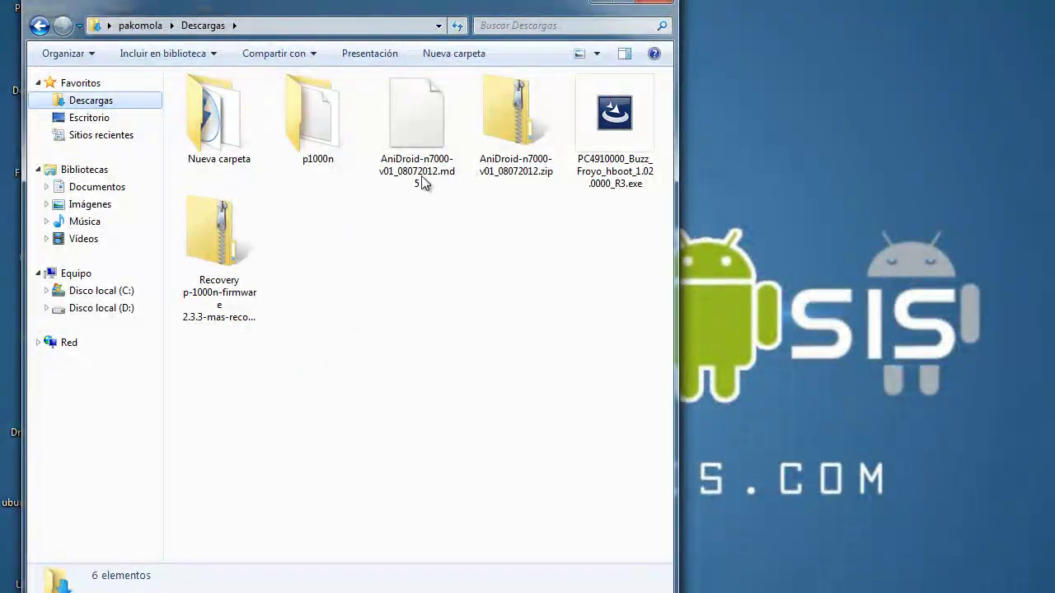
right_click(616, 120)
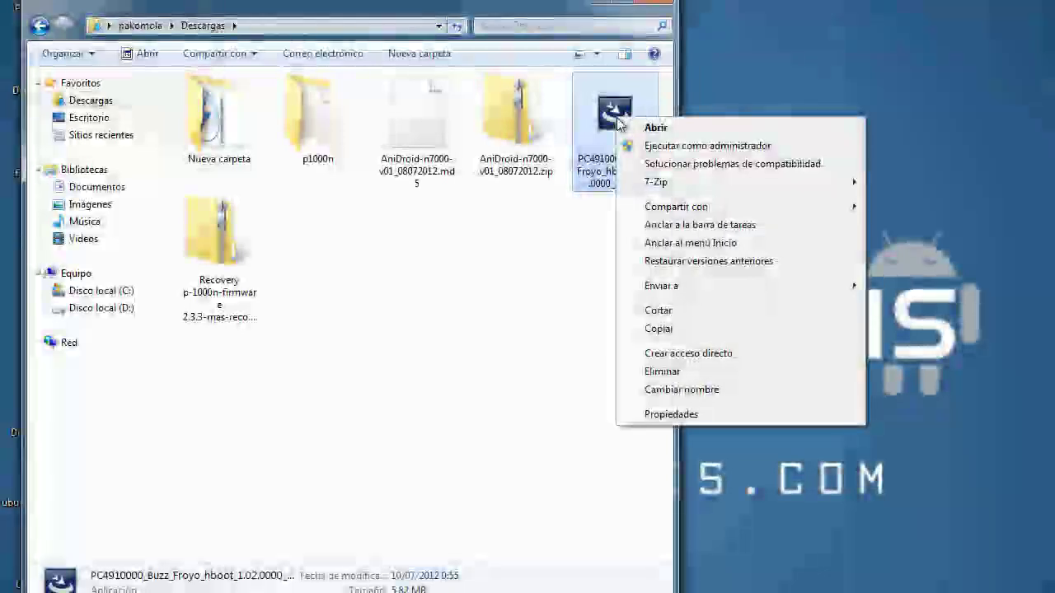
left_click(707, 146)
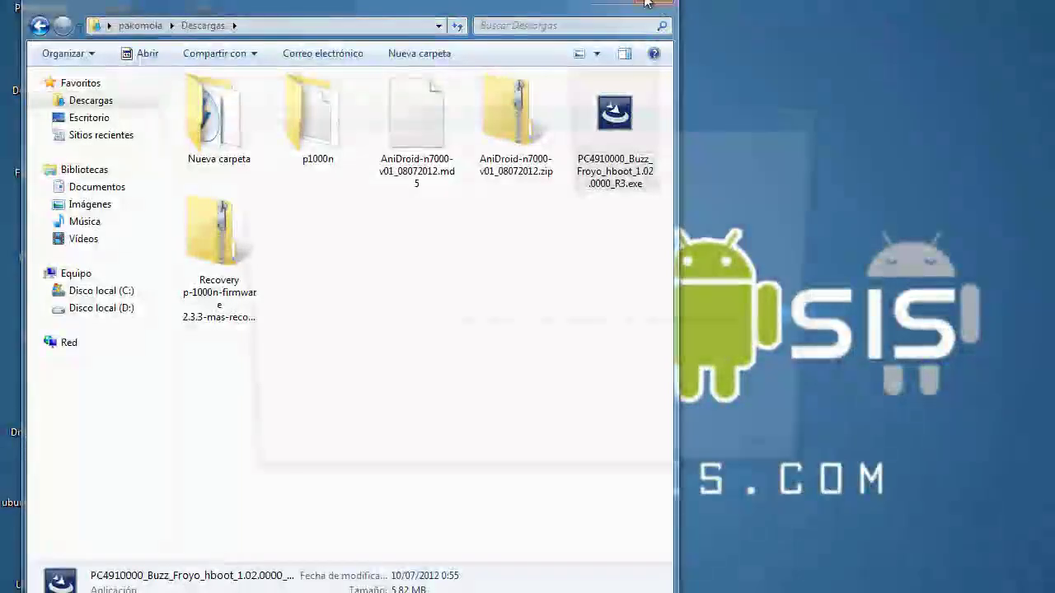
Step: Minimize Explorer, accept the ROM Update Utility disclaimer and continue to the preparation page
left_click(599, 10)
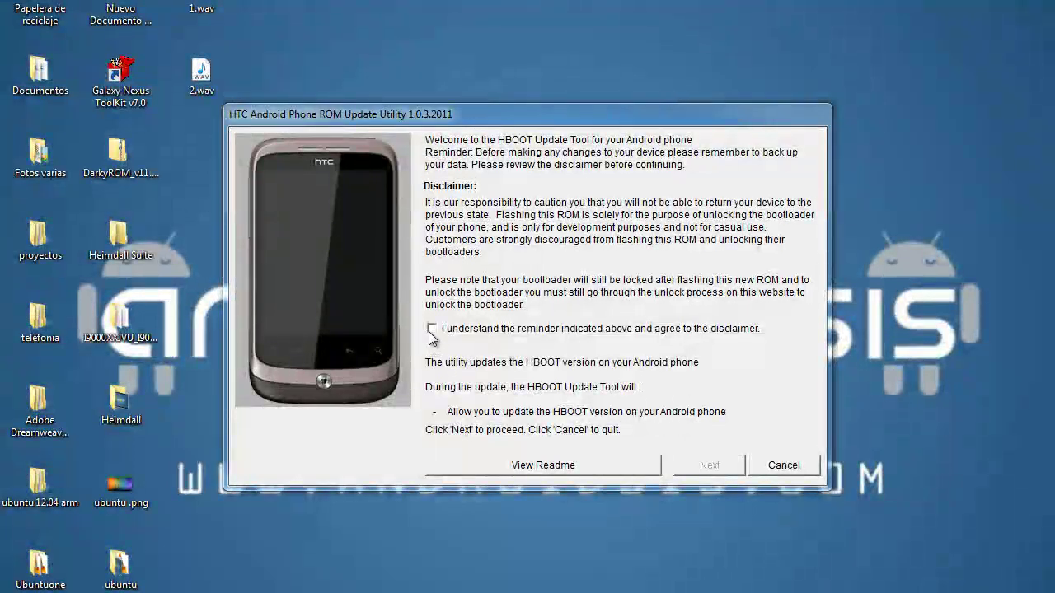
left_click(431, 329)
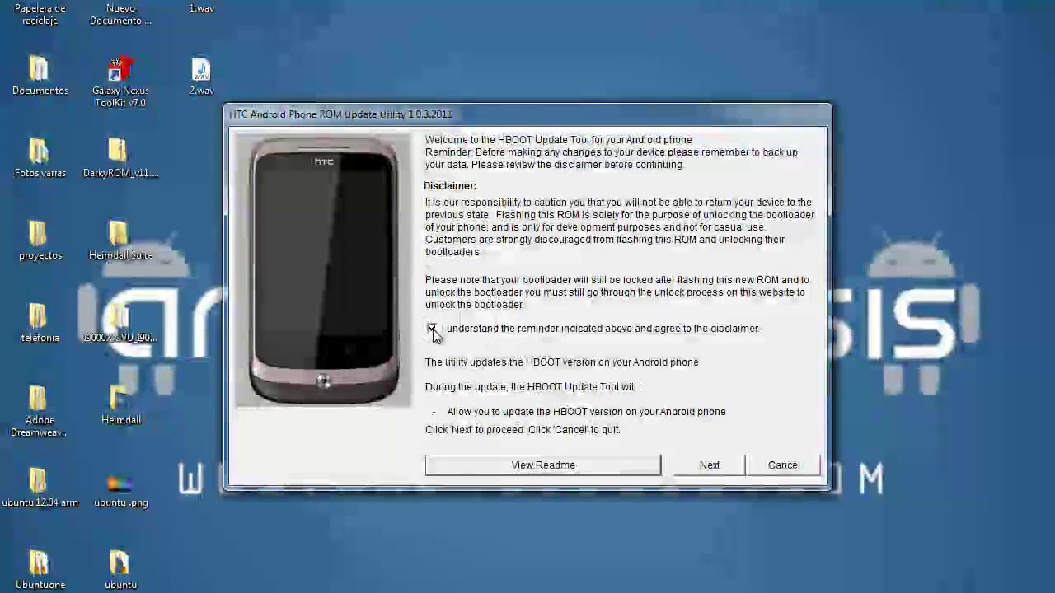
left_click(710, 466)
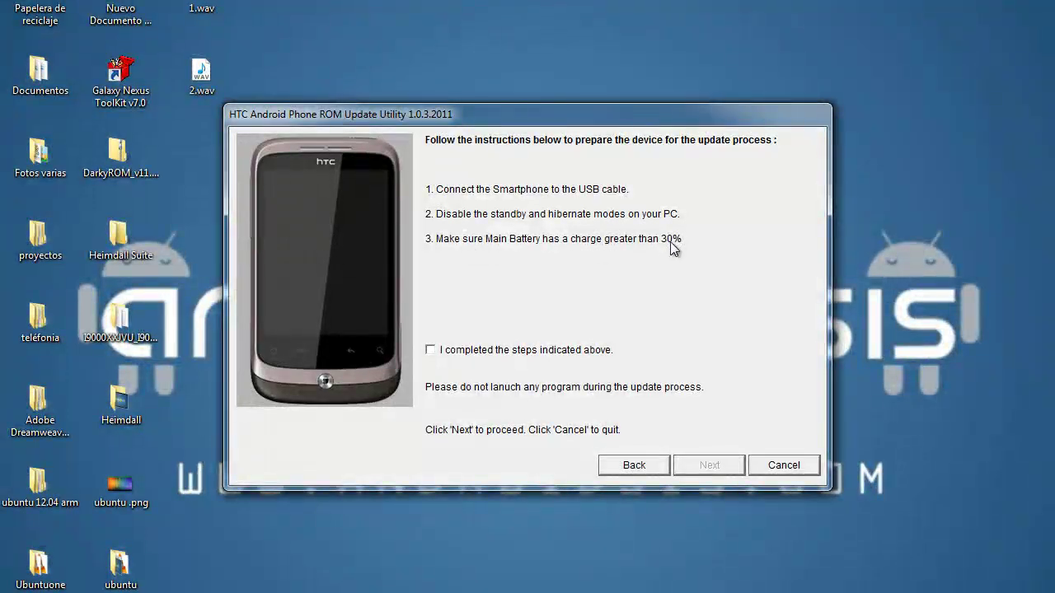
Step: Confirm 'I completed the steps indicated above' and start the HBOOT update, which fails with ERROR [170]
left_click(432, 351)
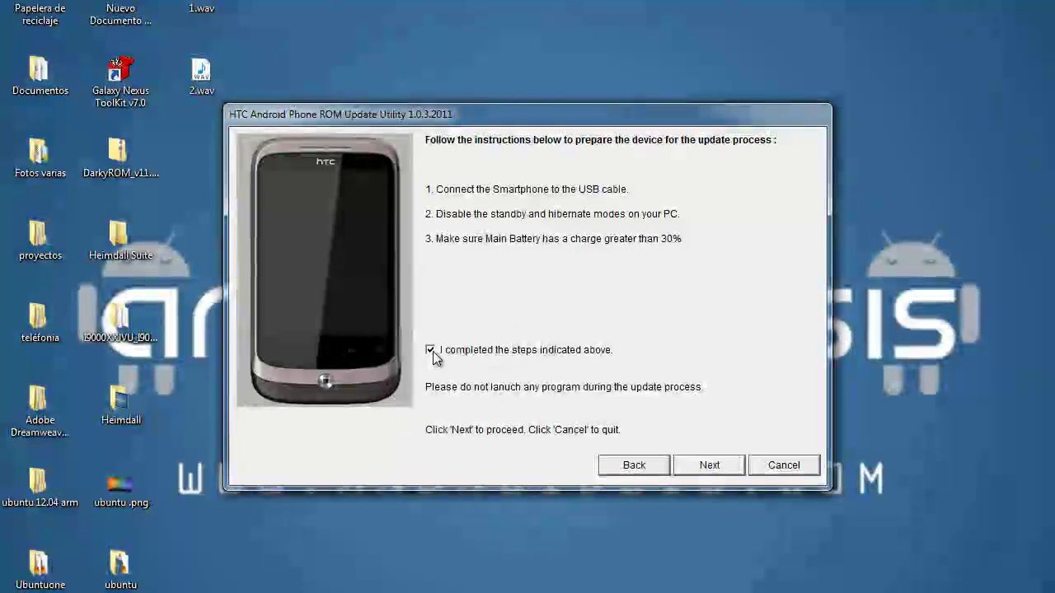
left_click(721, 467)
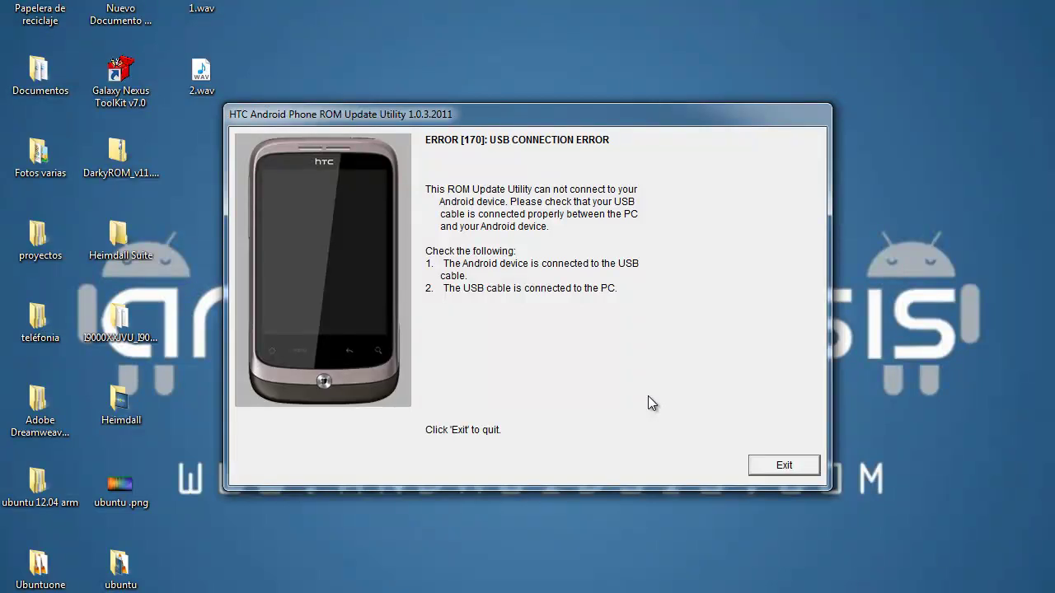
Step: Dismiss the USB connection error and return to Chrome's 'Unlocking Bootloader Failed!' page
key("Return")
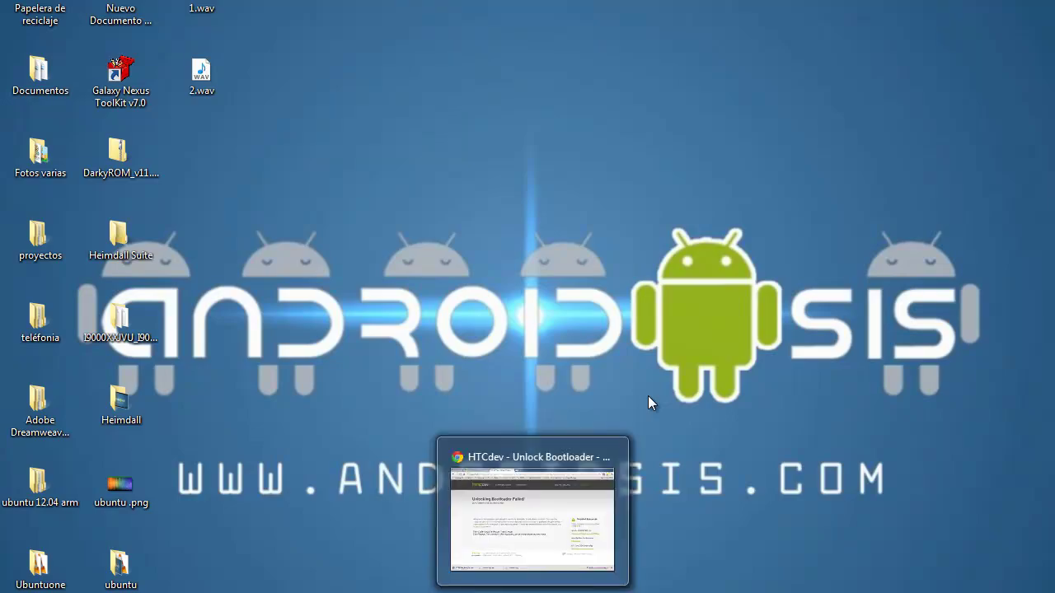
key("alt+Tab")
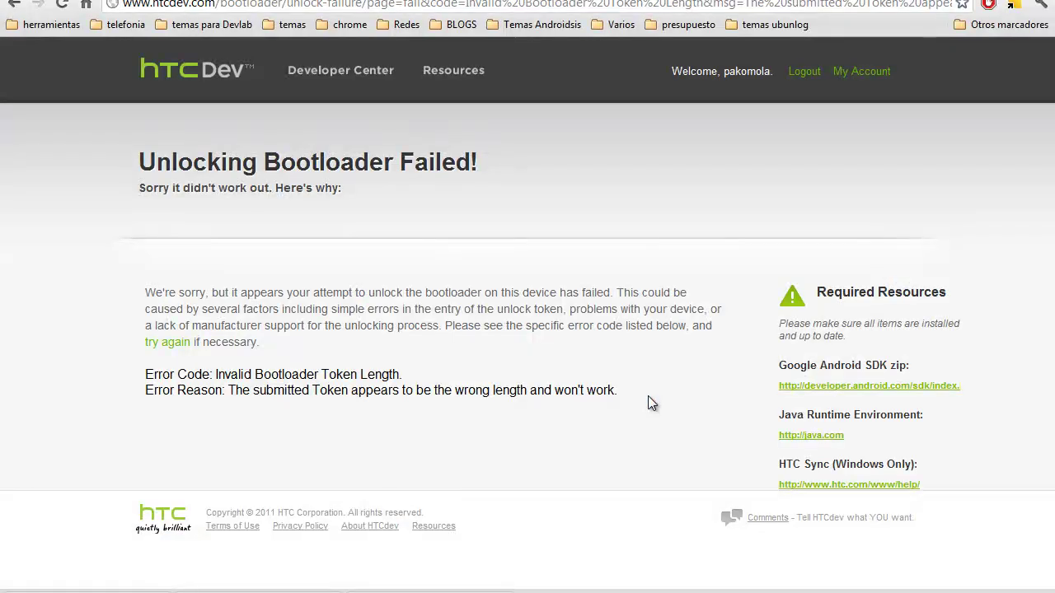
Step: On the Androidsis tab, answer the compatibility prompt with 'Este programa se instaló correctamente'
key("ctrl+Tab")
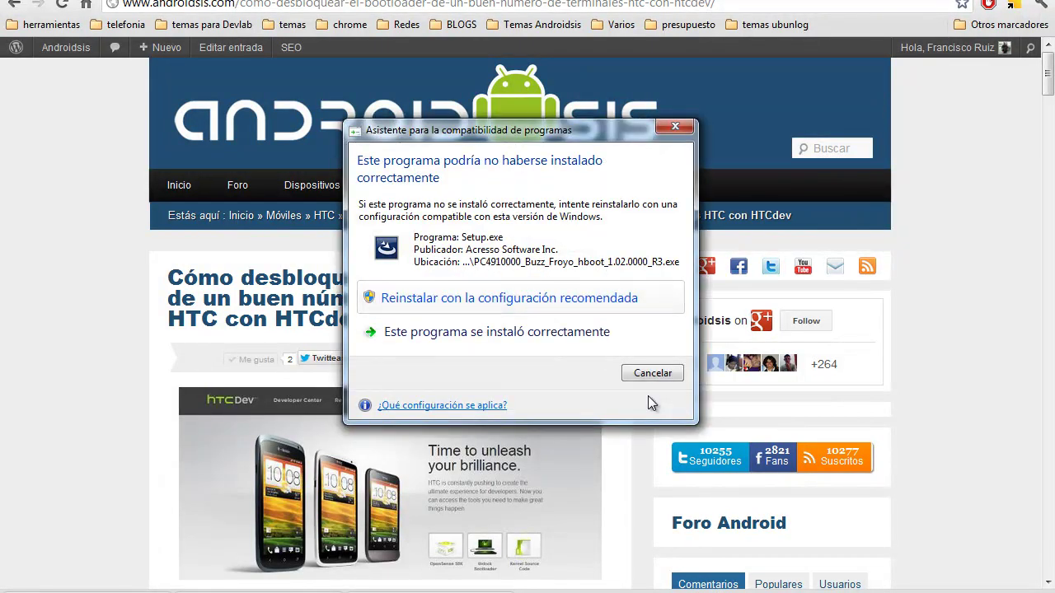
key("Down")
key("Return")
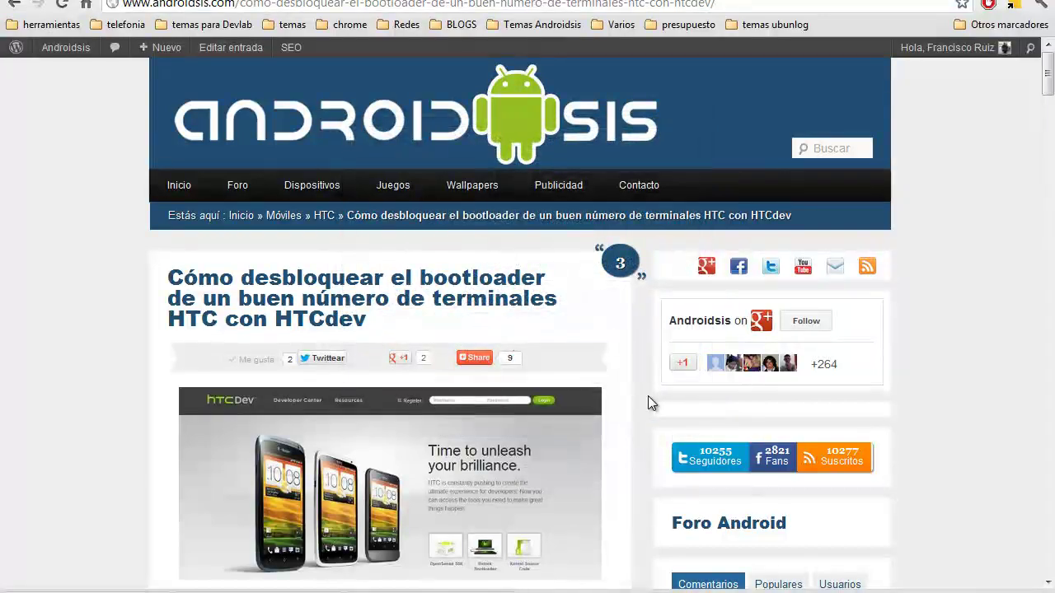
Step: Scroll down through the Androidsis HTCdev guide and back up to the top
scroll(648, 396, "down", 5)
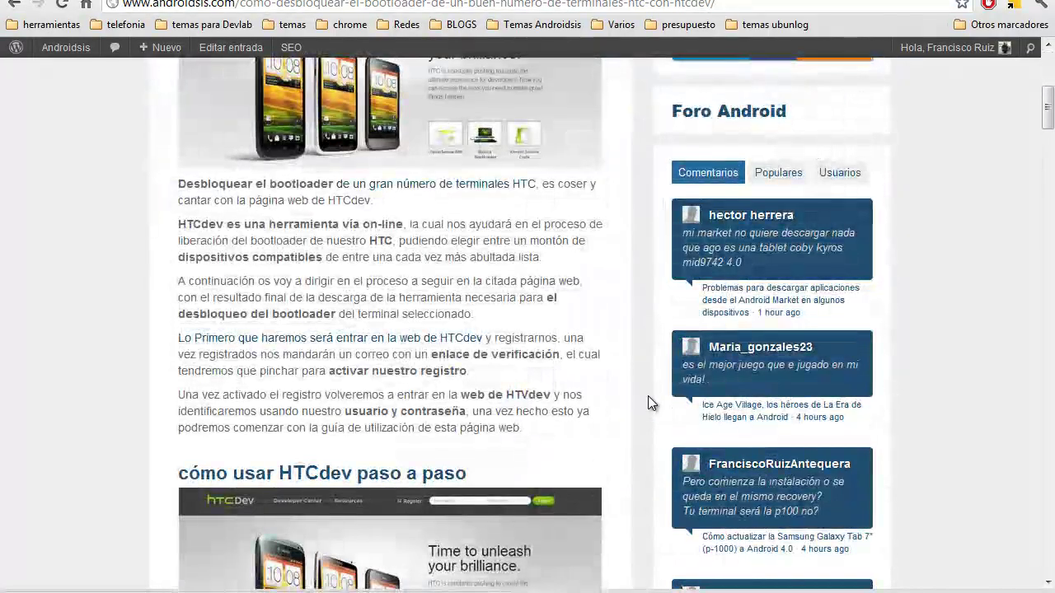
scroll(648, 396, "down", 6)
scroll(648, 395, "down", 6)
scroll(648, 395, "down", 3)
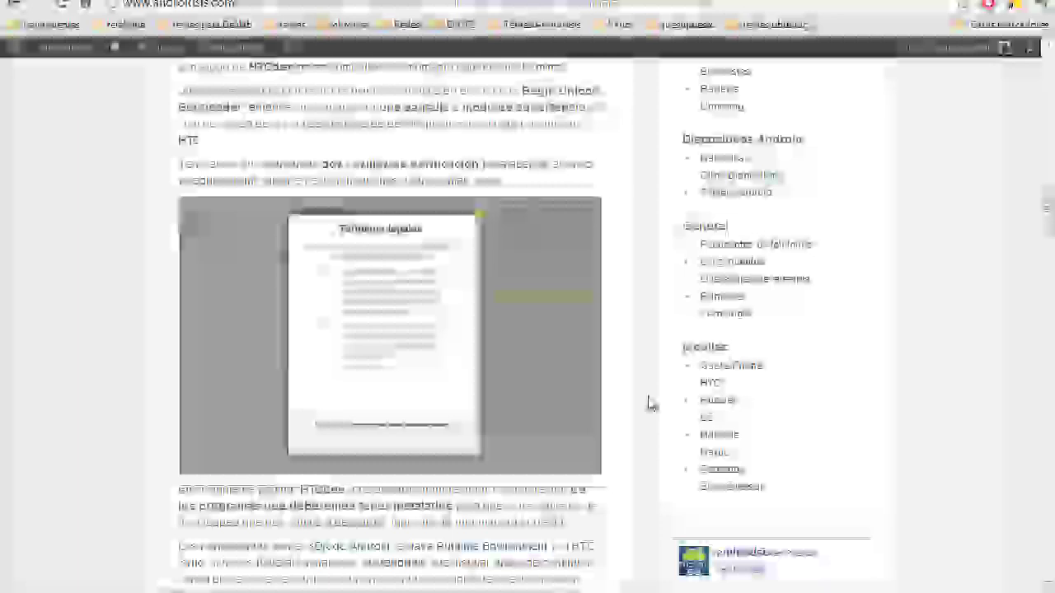
scroll(648, 396, "down", 10)
scroll(648, 396, "down", 5)
scroll(648, 396, "down", 3)
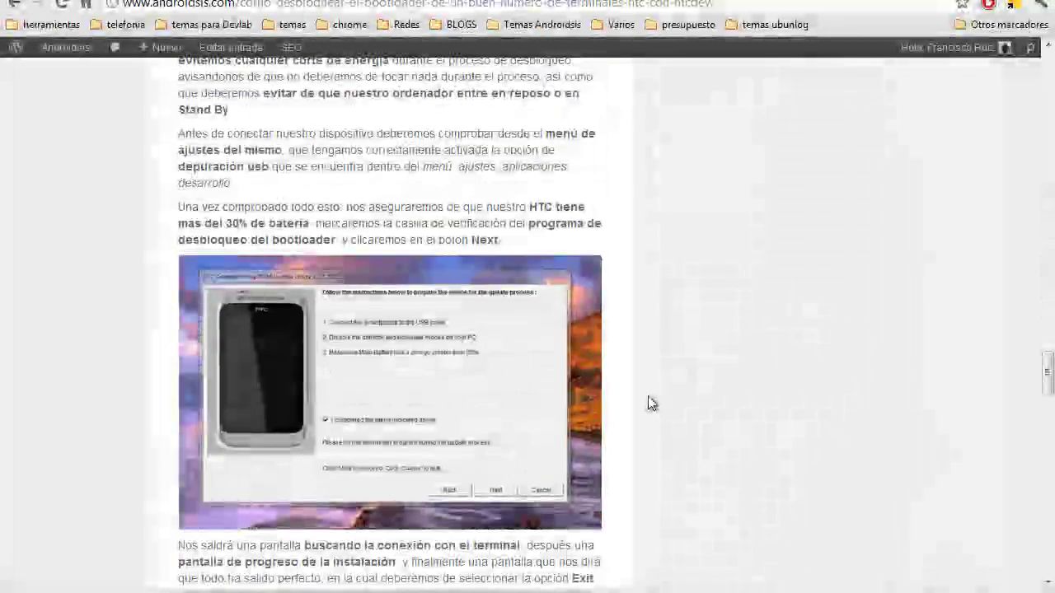
scroll(648, 397, "down", 10)
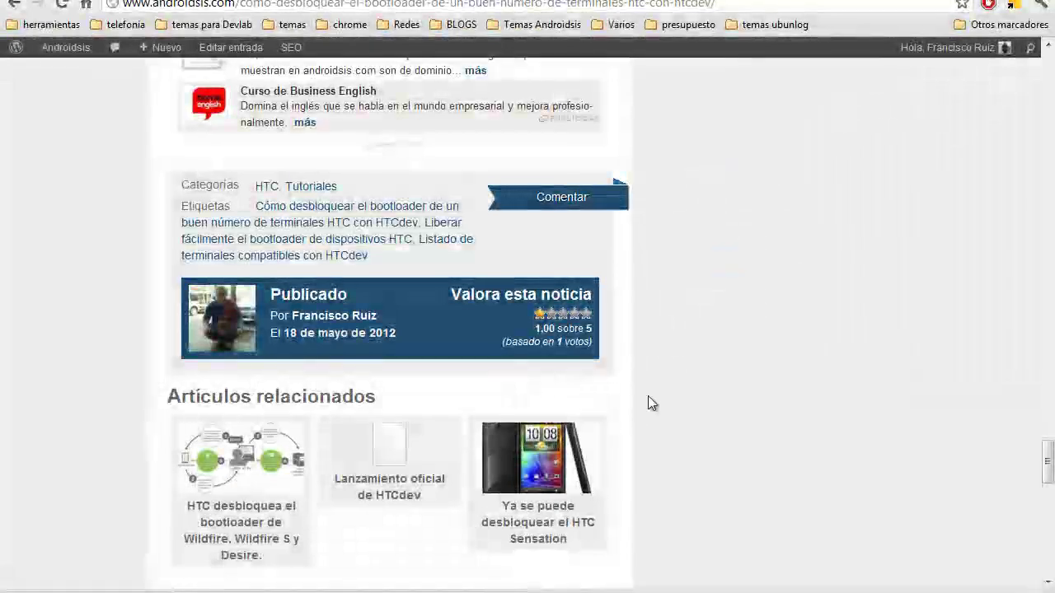
scroll(647, 397, "up", 2)
scroll(652, 403, "up", 1)
scroll(651, 403, "up", 1)
scroll(651, 403, "up", 5)
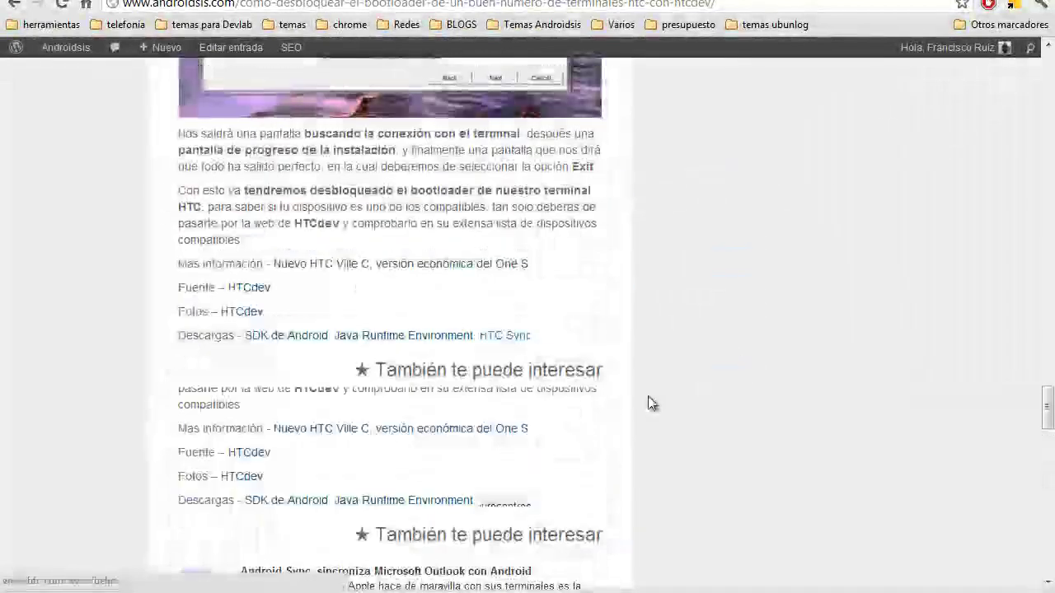
scroll(651, 403, "up", 4)
scroll(651, 403, "up", 2)
scroll(651, 403, "up", 5)
scroll(649, 403, "up", 3)
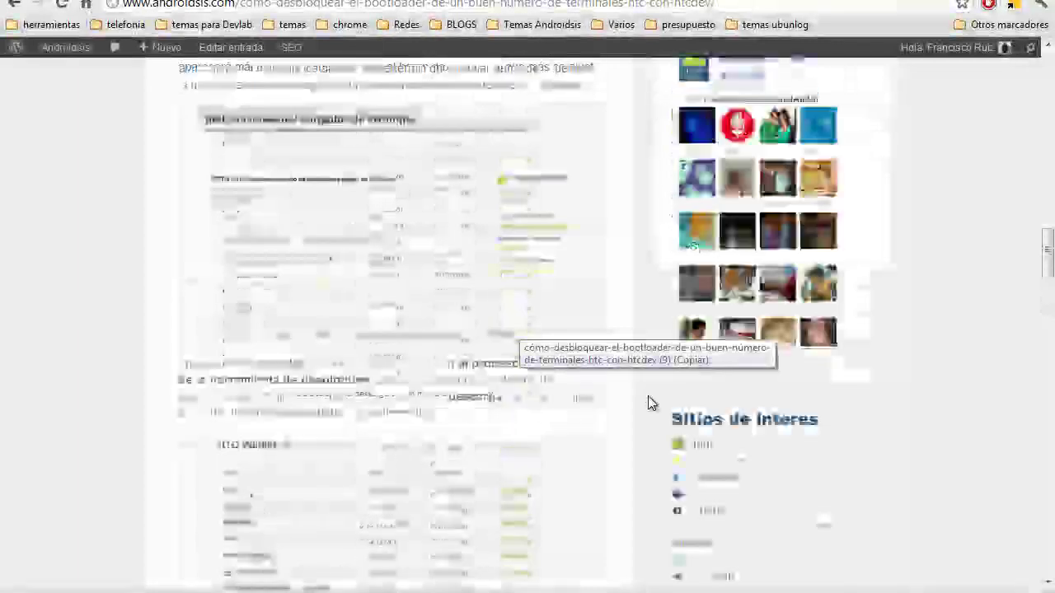
scroll(647, 403, "up", 2)
scroll(648, 403, "up", 5)
scroll(648, 403, "up", 5)
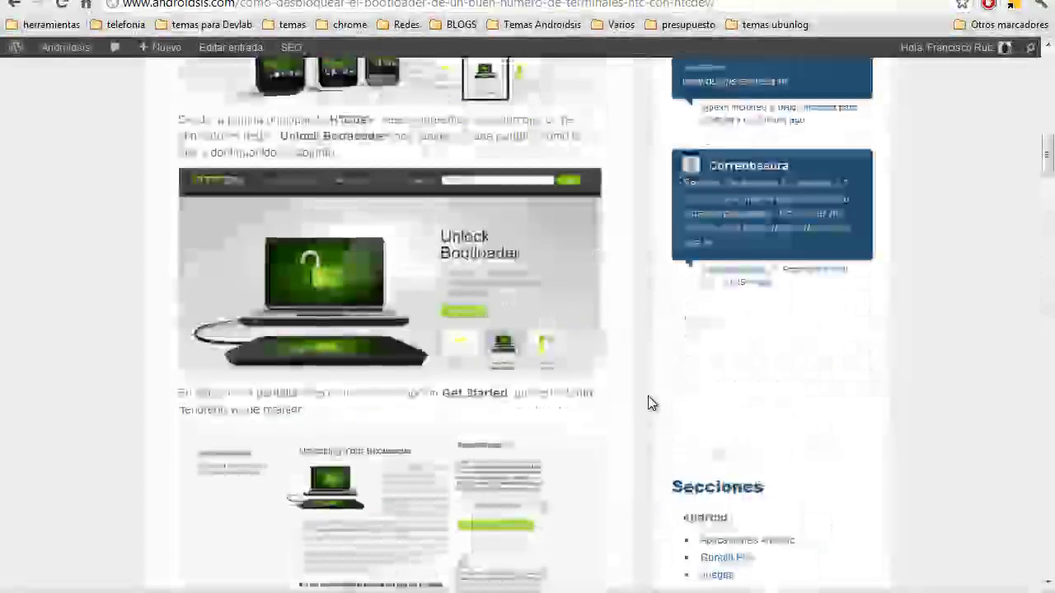
scroll(651, 403, "up", 5)
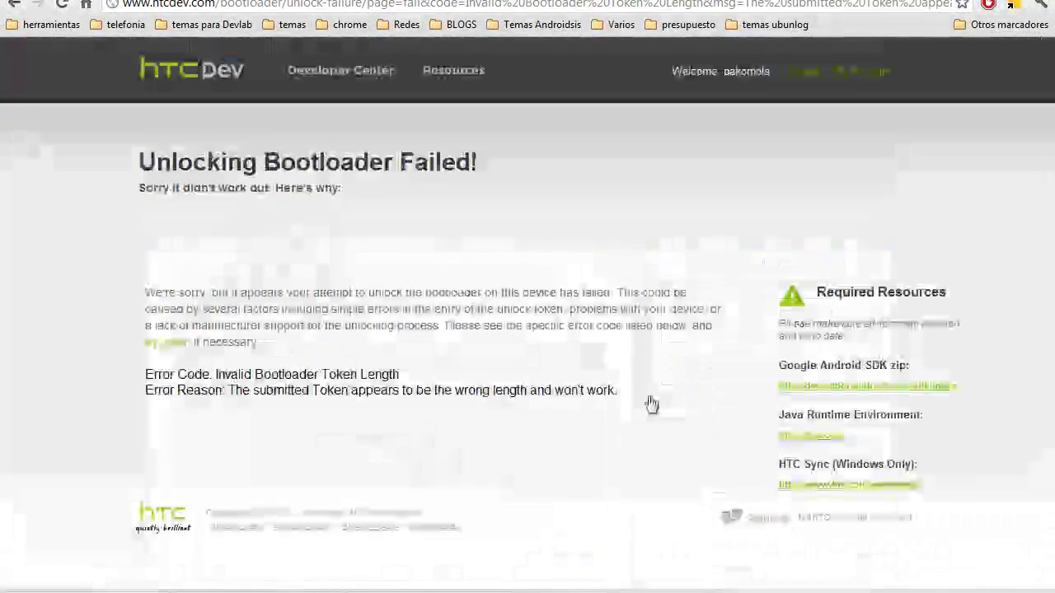
Step: Reload htcdev.com to show the home page with the Unlock Bootloader slide
key("F5")
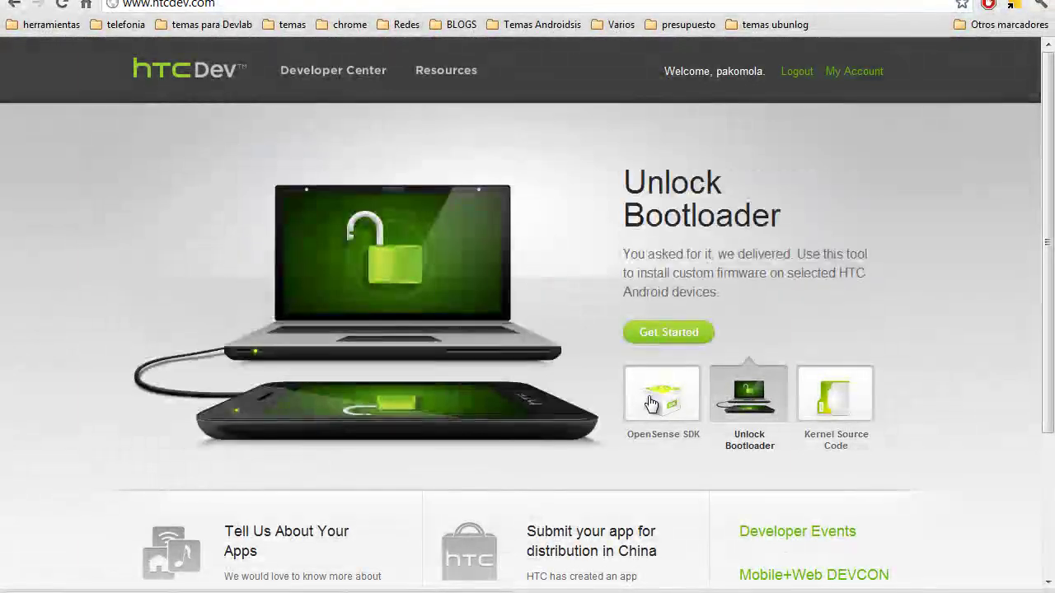
left_click(651, 404)
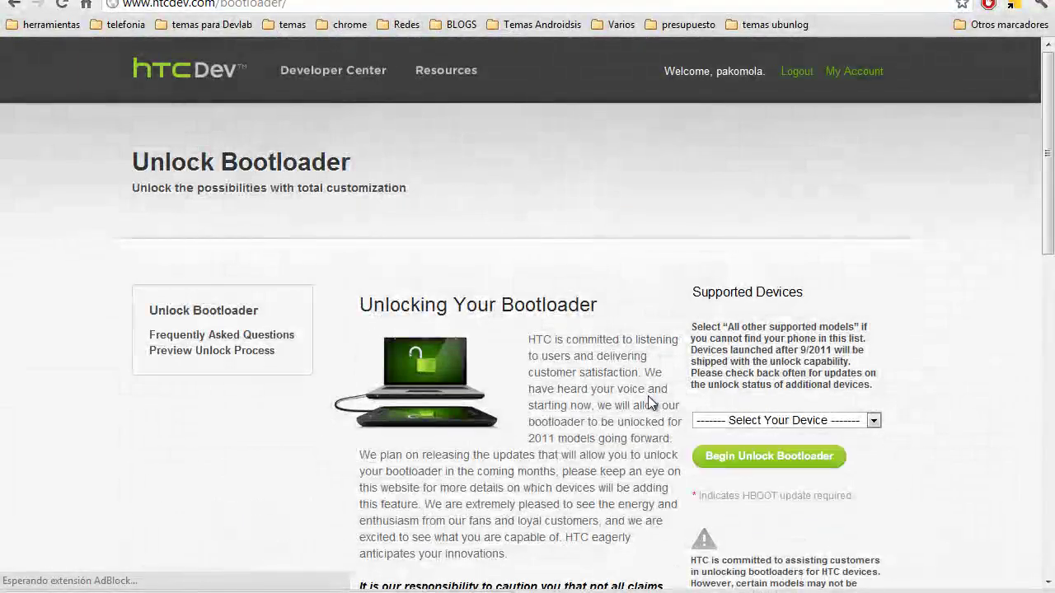
key("alt+Down")
key("s")
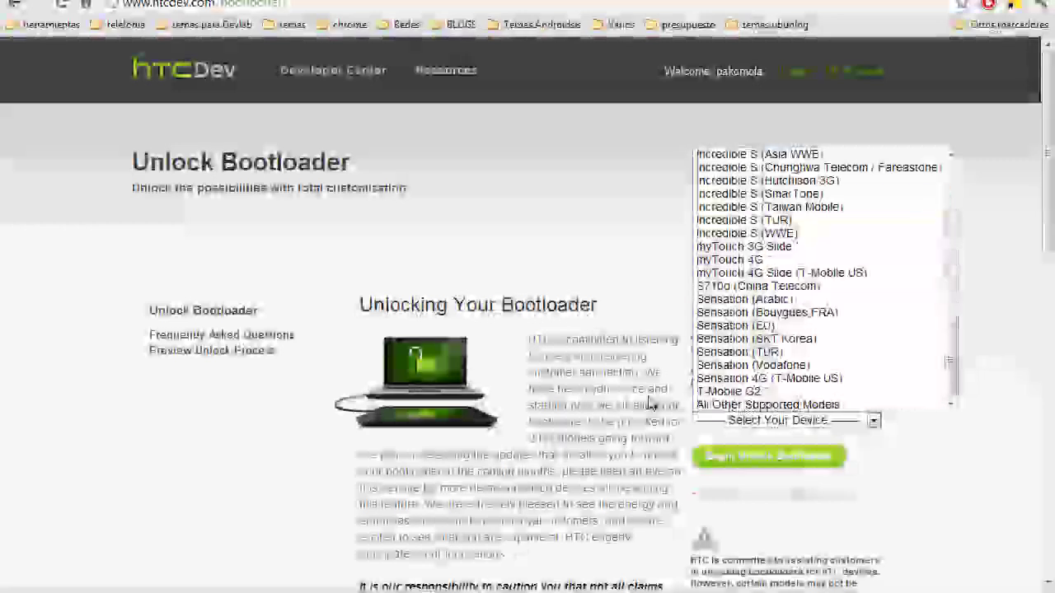
key("Down")
key("Down")
key("Down")
key("Down")
key("Down")
key("Down")
key("Down")
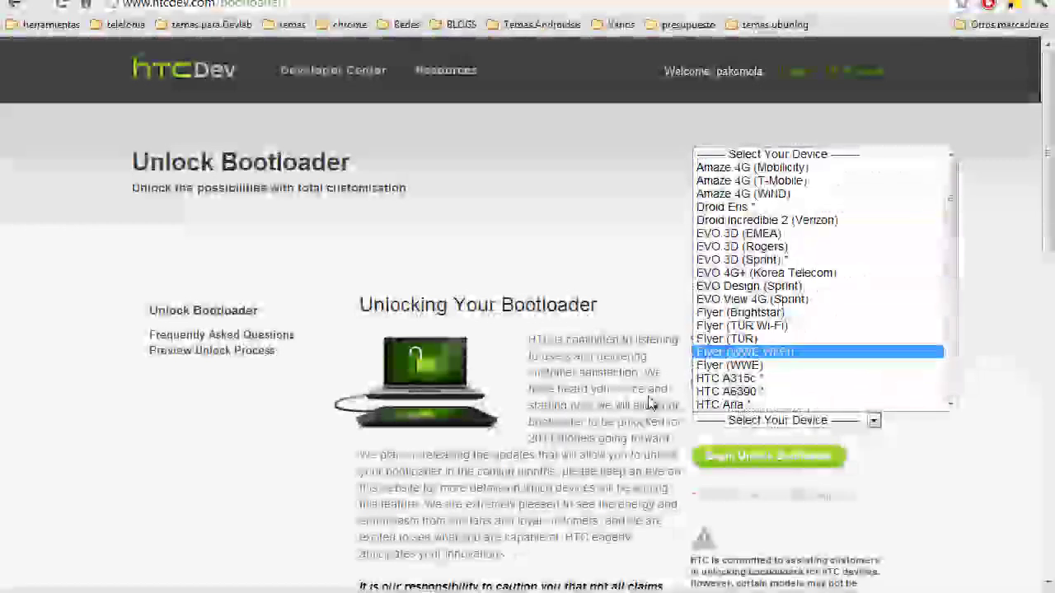
key("s")
key("Down")
key("Down")
key("Down")
key("Down")
key("Down")
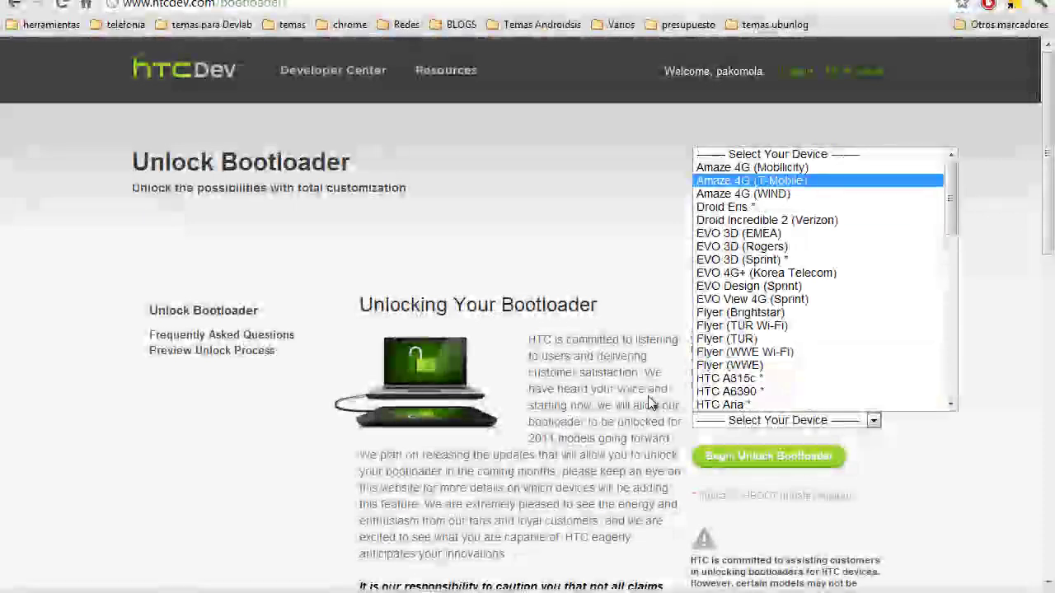
key("Down")
key("Down")
key("Down")
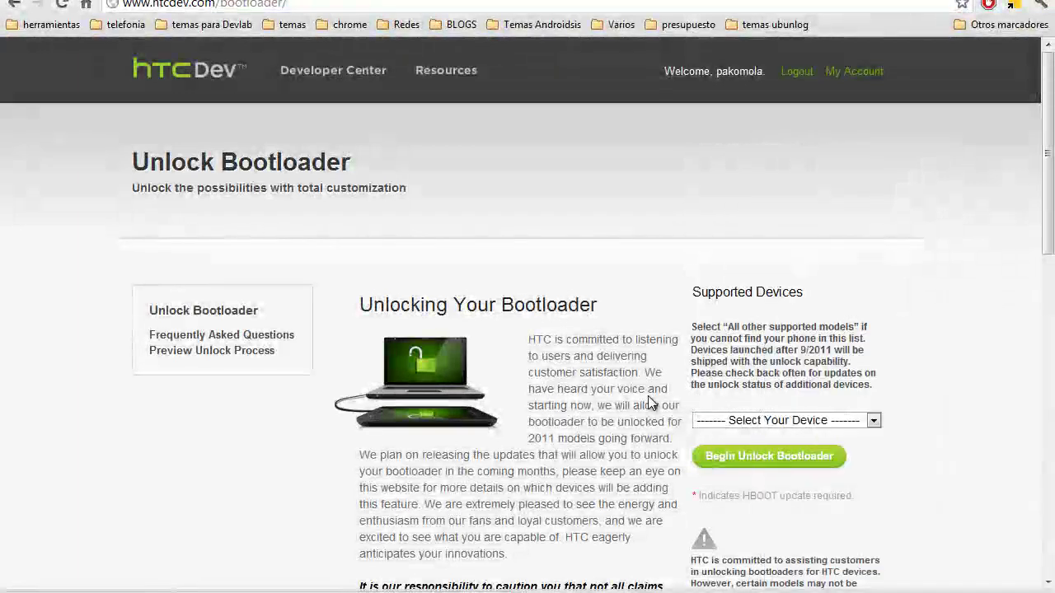
key("alt+Down")
key("Down")
key("Down")
key("Down")
scroll(651, 403, "down", 10)
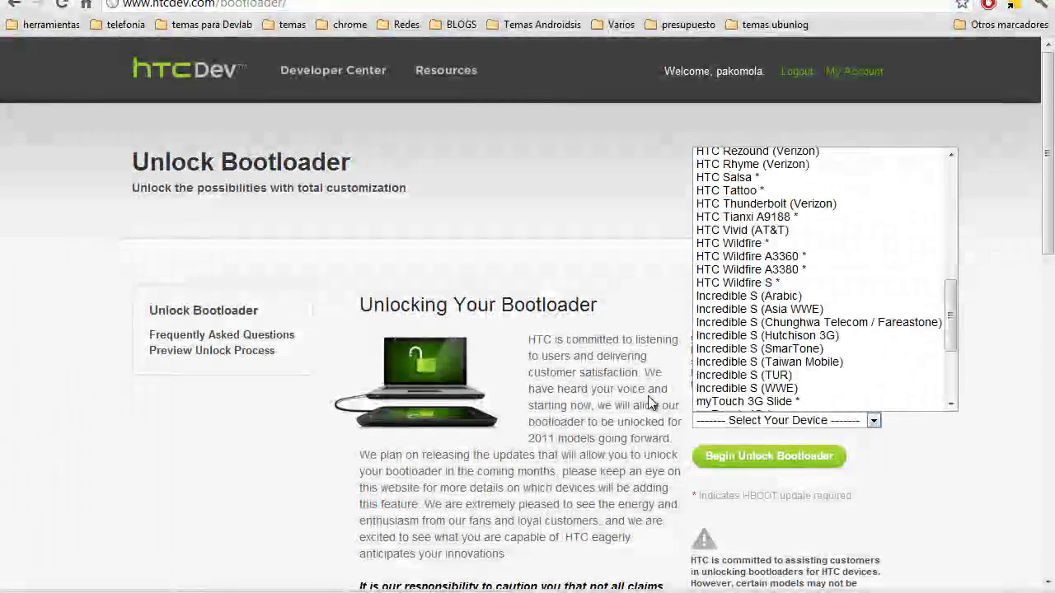
scroll(650, 403, "down", 3)
scroll(651, 403, "up", 6)
scroll(651, 403, "up", 5)
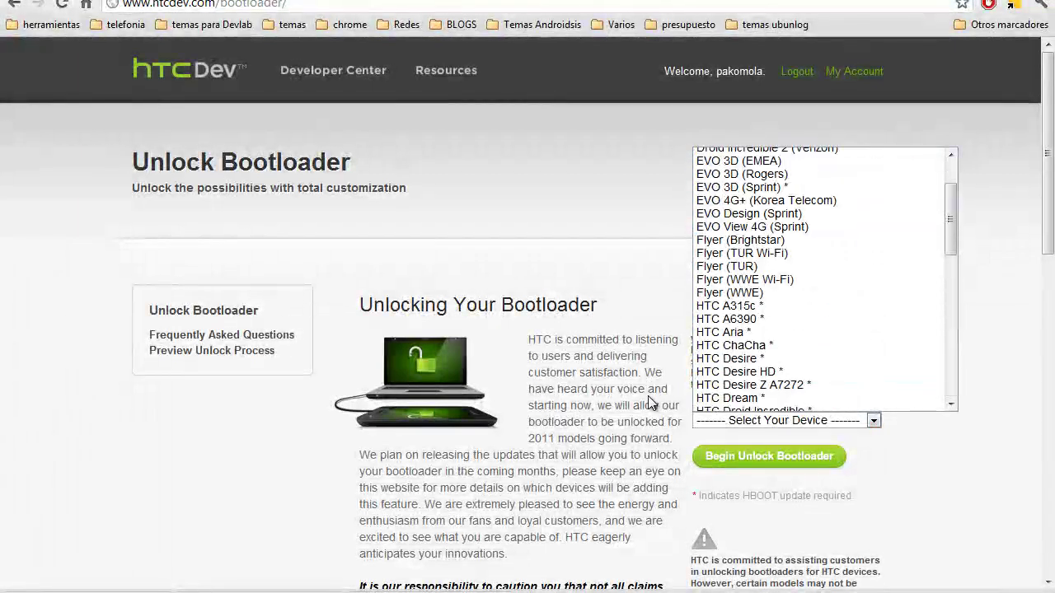
scroll(650, 403, "up", 4)
scroll(650, 403, "down", 13)
key("Down")
key("Down")
key("Down")
key("Down")
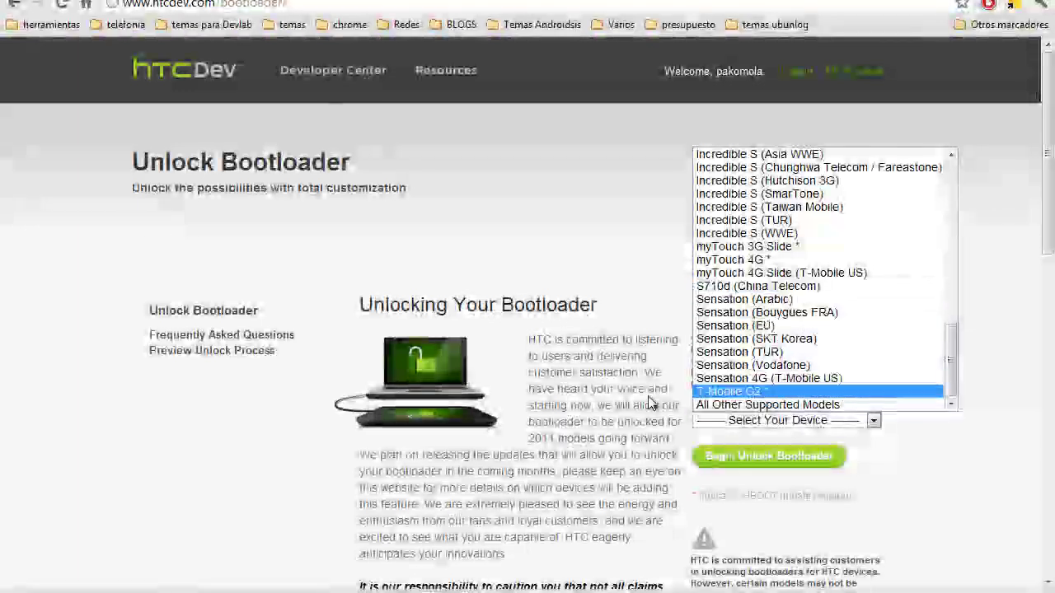
key("Down")
key("Up")
key("Up")
key("Up")
key("Up")
key("Up")
key("Up")
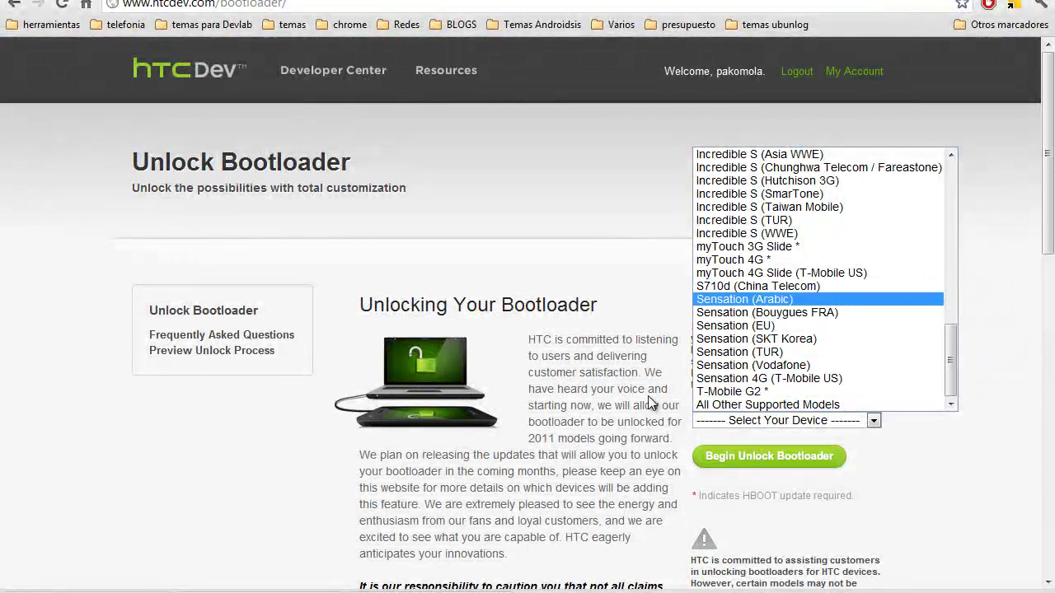
key("Up")
key("Up")
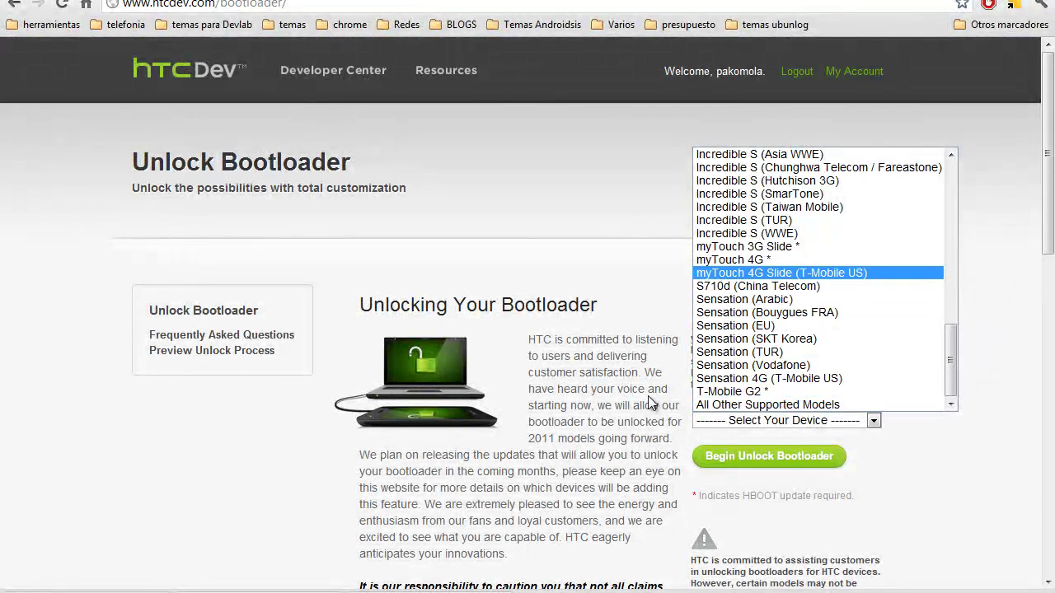
key("Up")
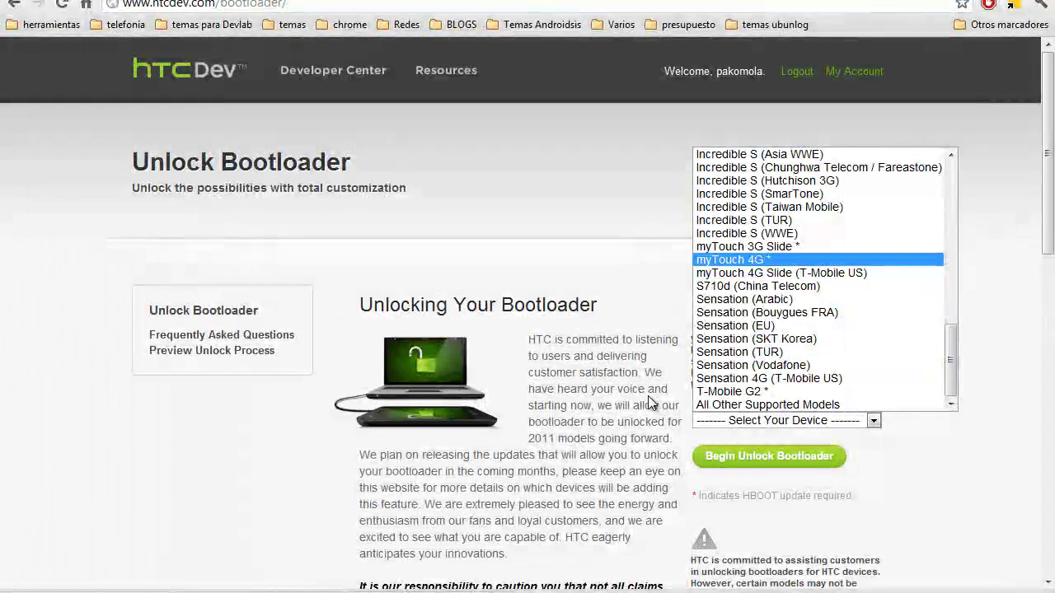
key("Up")
key("Up")
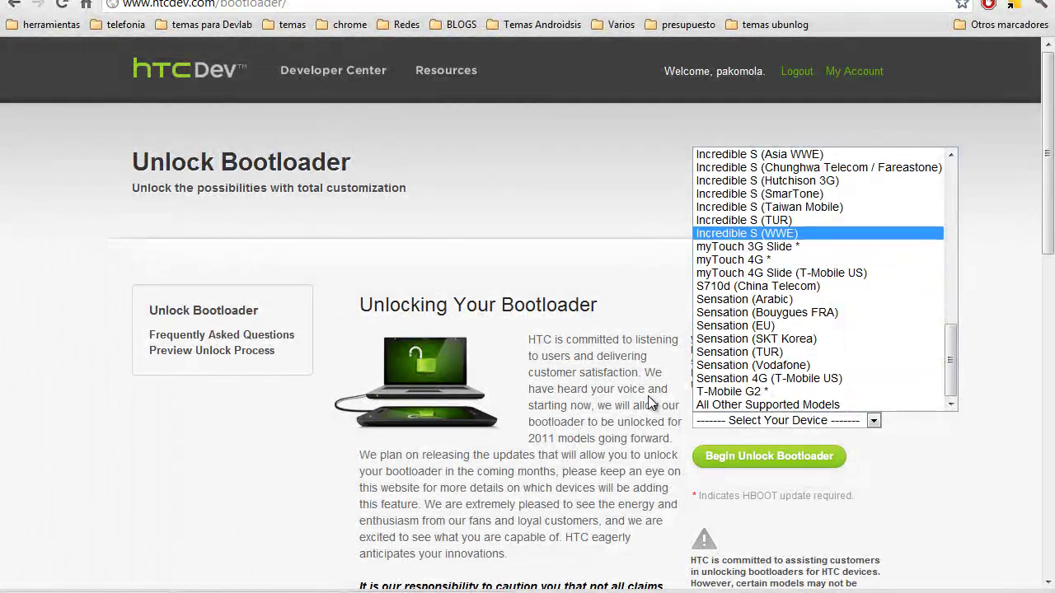
key("Up")
key("Up")
key("Up")
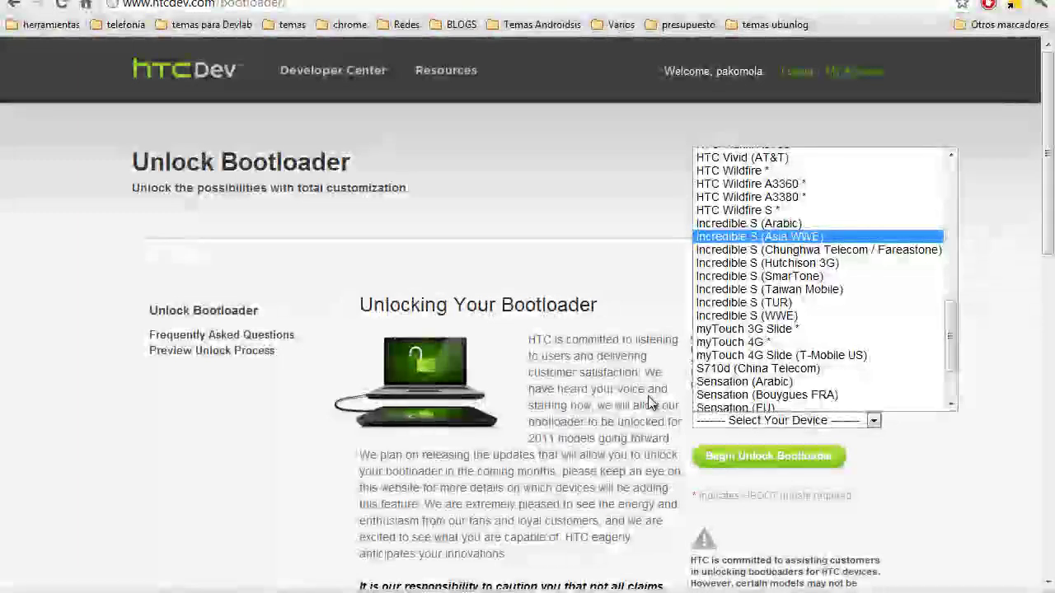
key("Up")
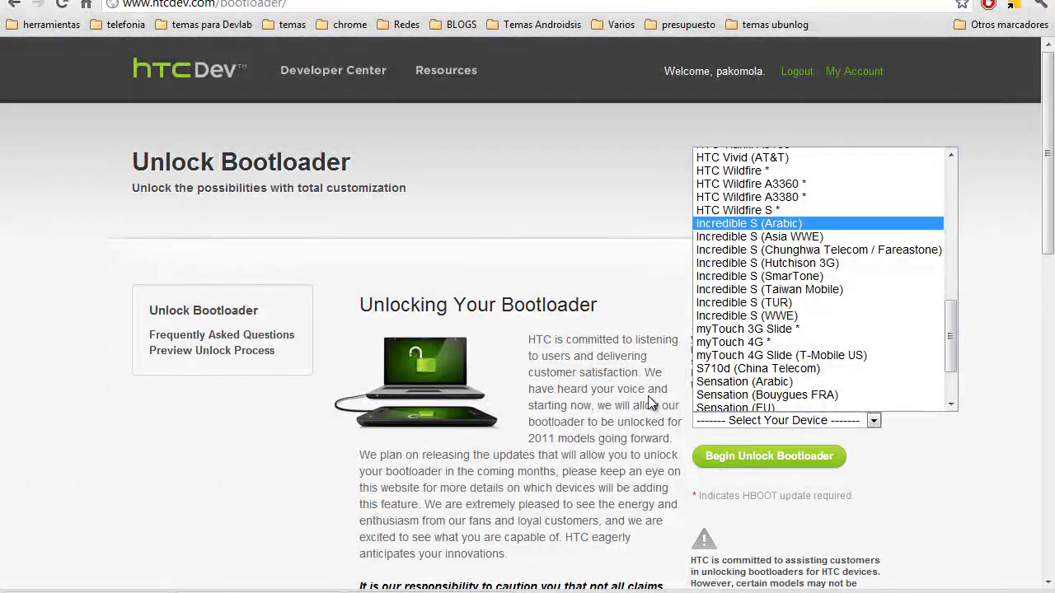
scroll(820, 280, "up", 3)
scroll(820, 280, "up", 2)
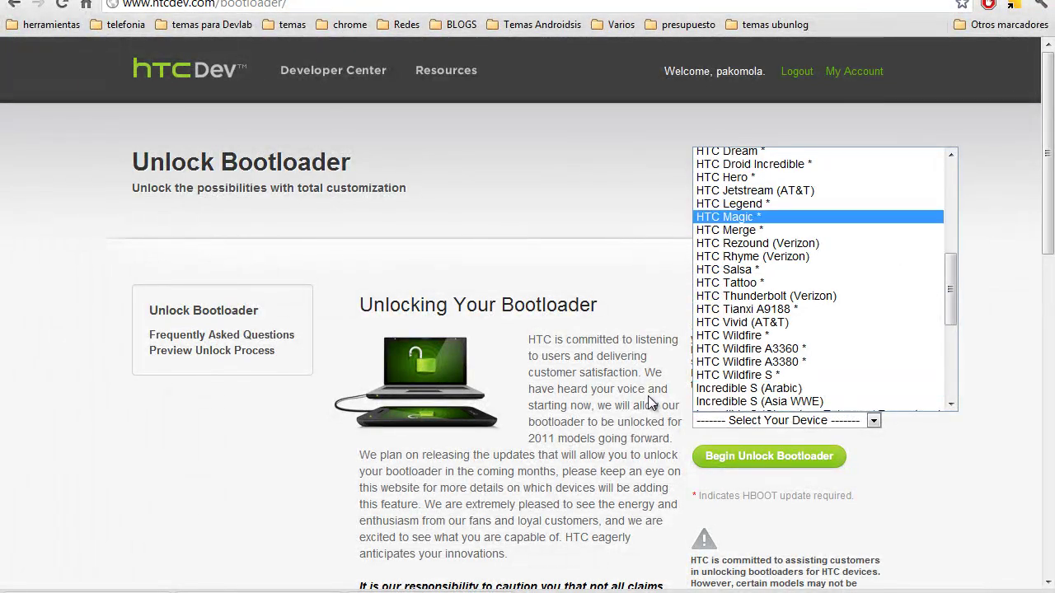
key("Down")
key("Down")
key("Down")
key("Up")
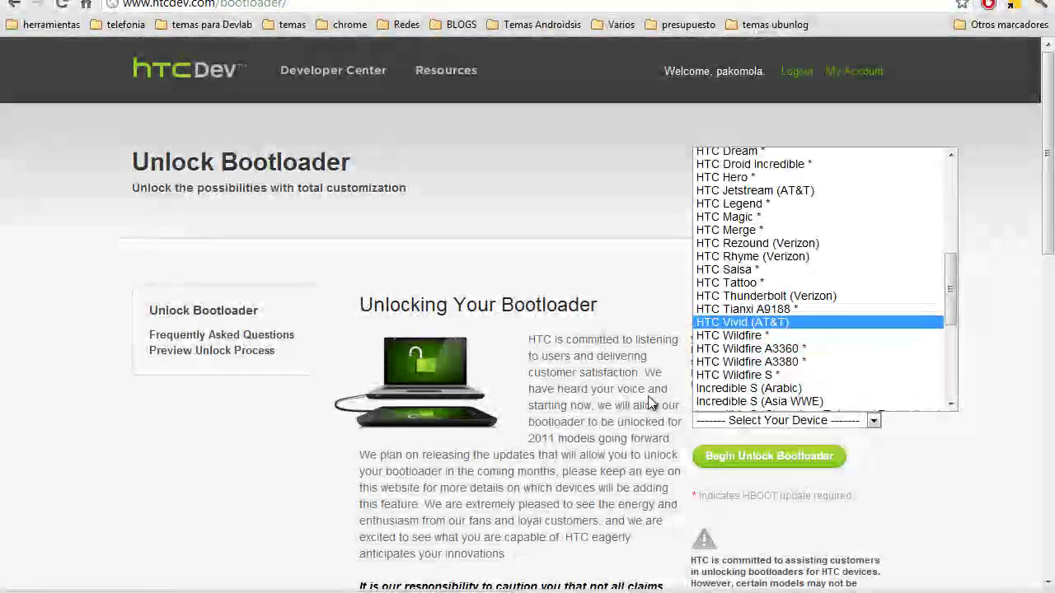
key("Up")
key("Down")
key("Up")
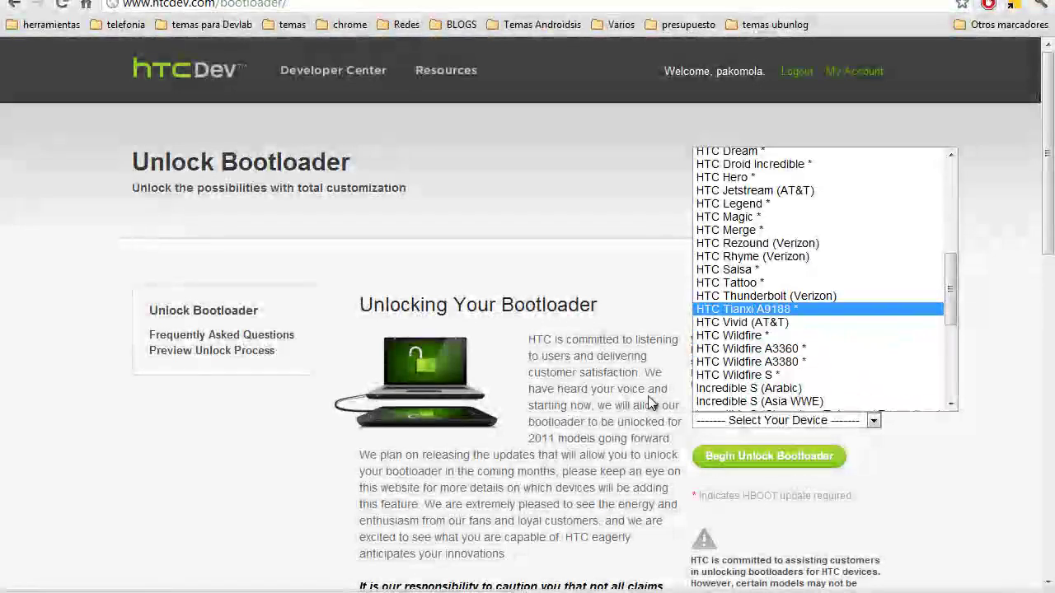
key("Up")
key("Up")
key("Up")
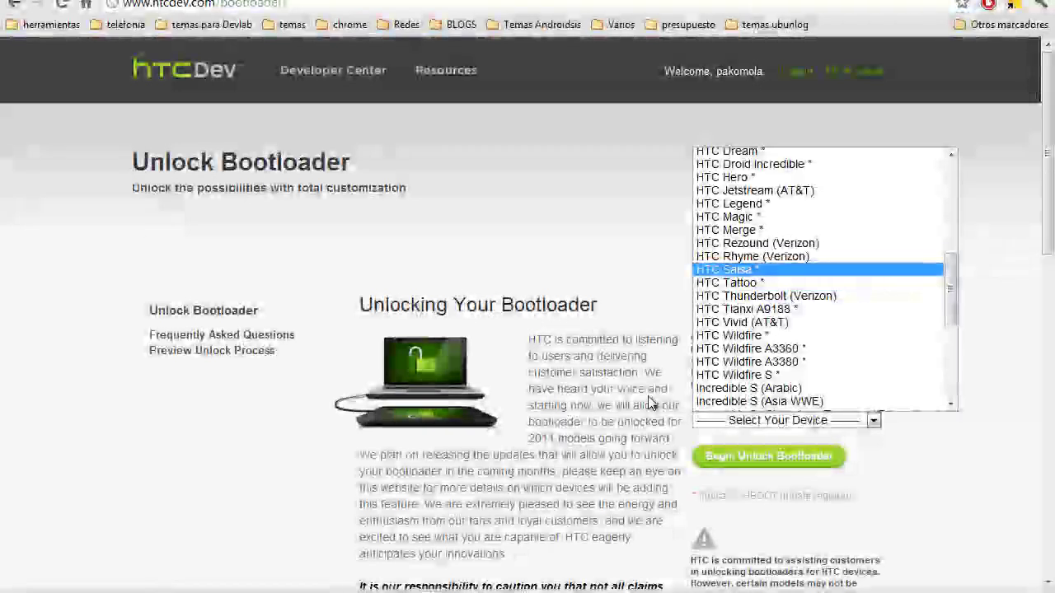
key("Up")
key("Up")
key("Up")
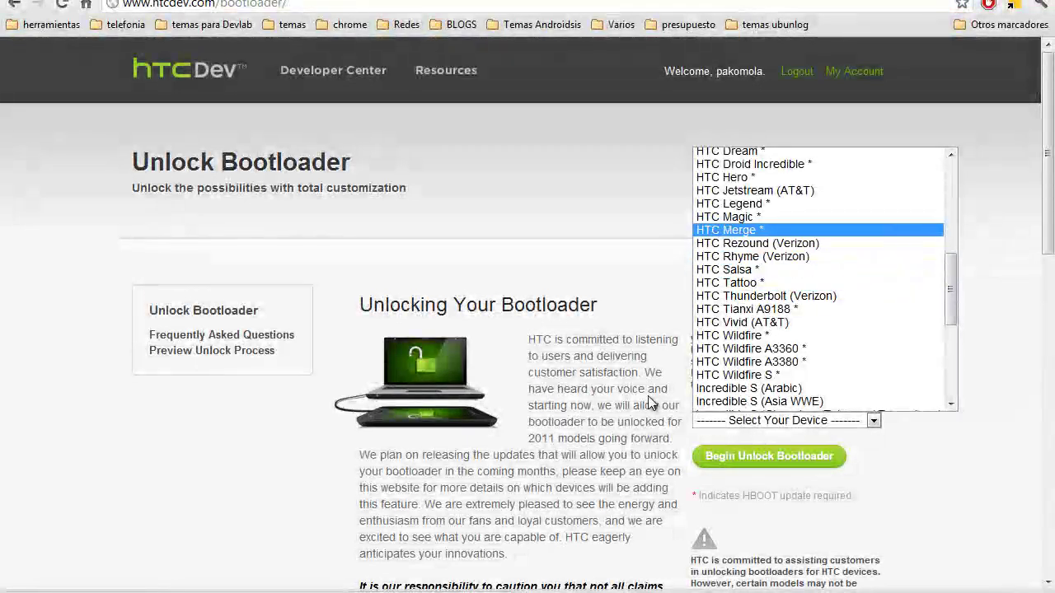
key("Up")
key("Up")
key("Up")
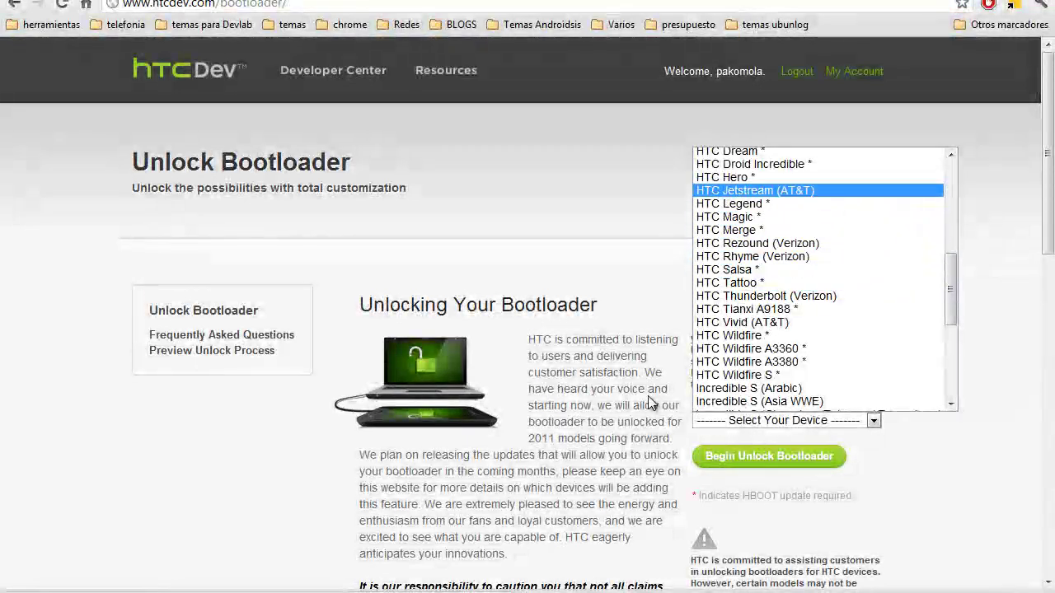
key("Up")
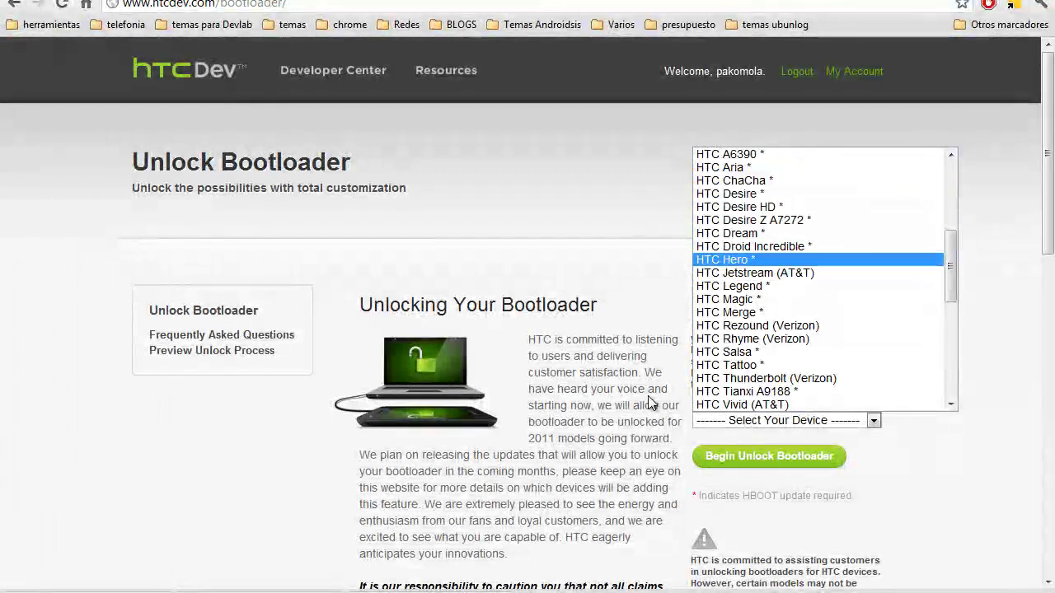
key("Up")
key("Up")
key("Up")
key("Up")
key("Up")
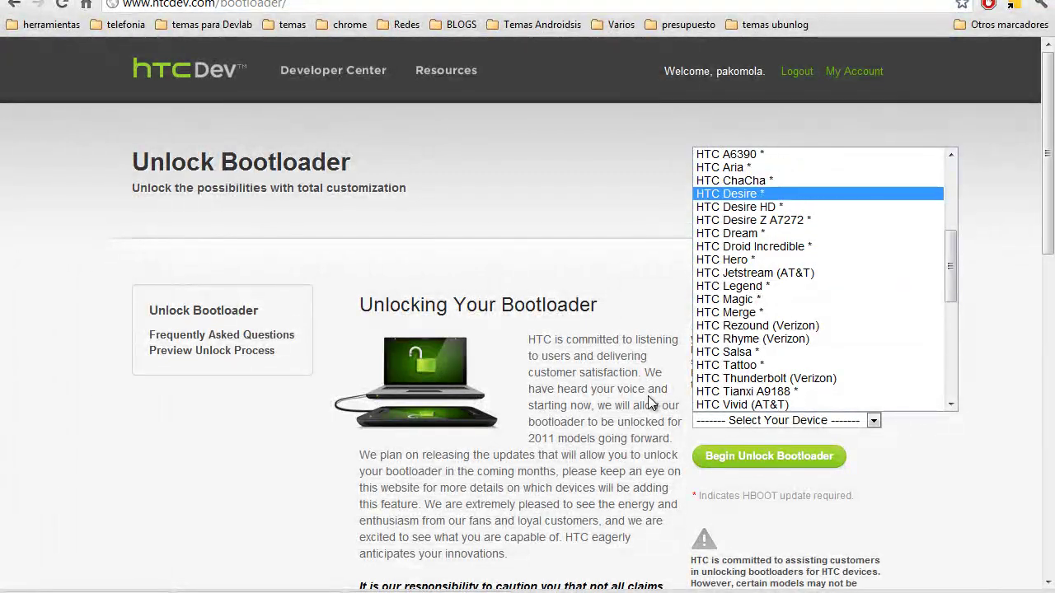
key("Down")
key("Down")
key("Down")
key("Down")
key("Up")
key("Up")
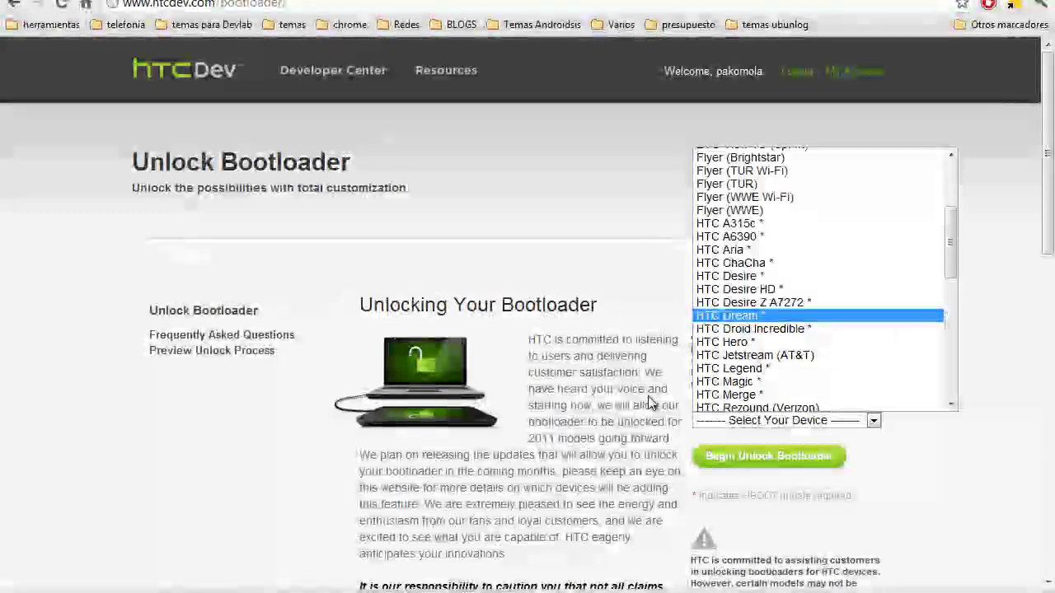
key("Up")
key("Up")
key("Up")
key("Up")
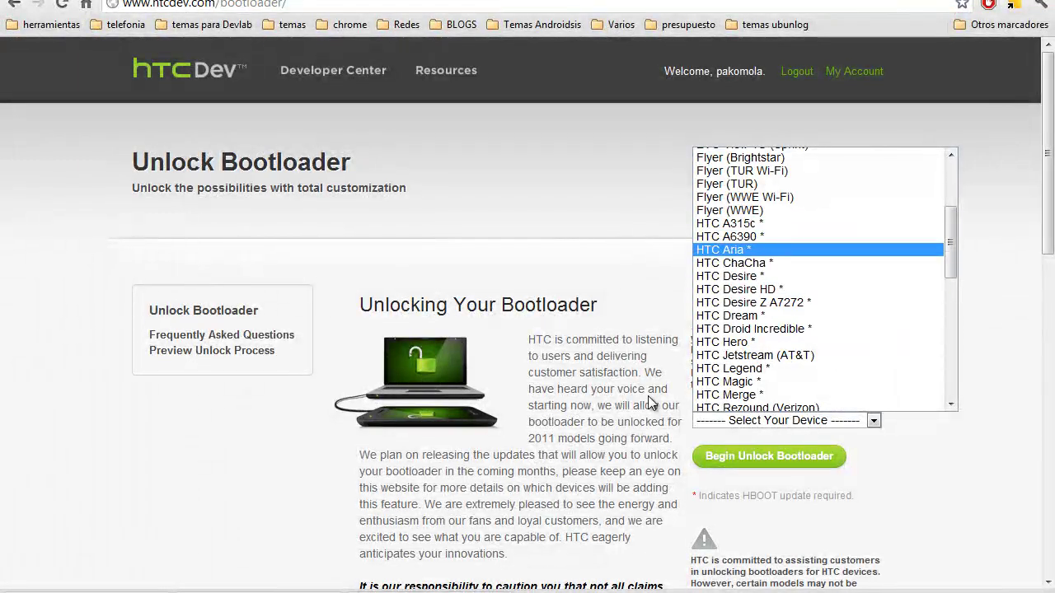
key("Down")
key("Down")
key("Up")
key("Up")
key("Up")
key("Up")
key("Up")
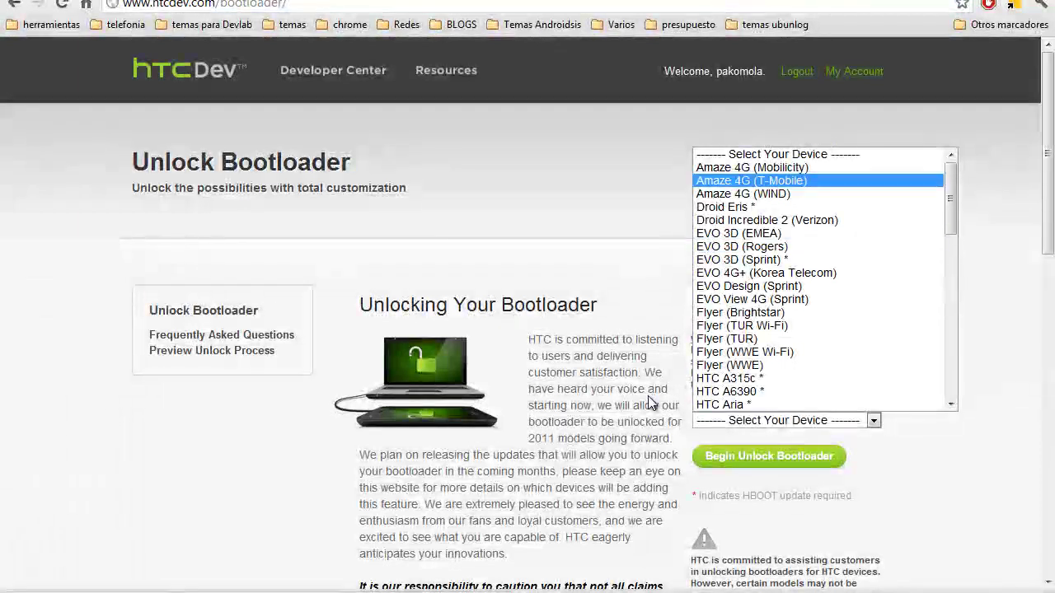
key("Up")
key("Down")
key("Down")
key("Down")
key("Down")
key("Down")
key("Down")
key("Down")
key("Down")
key("Down")
key("Down")
key("Down")
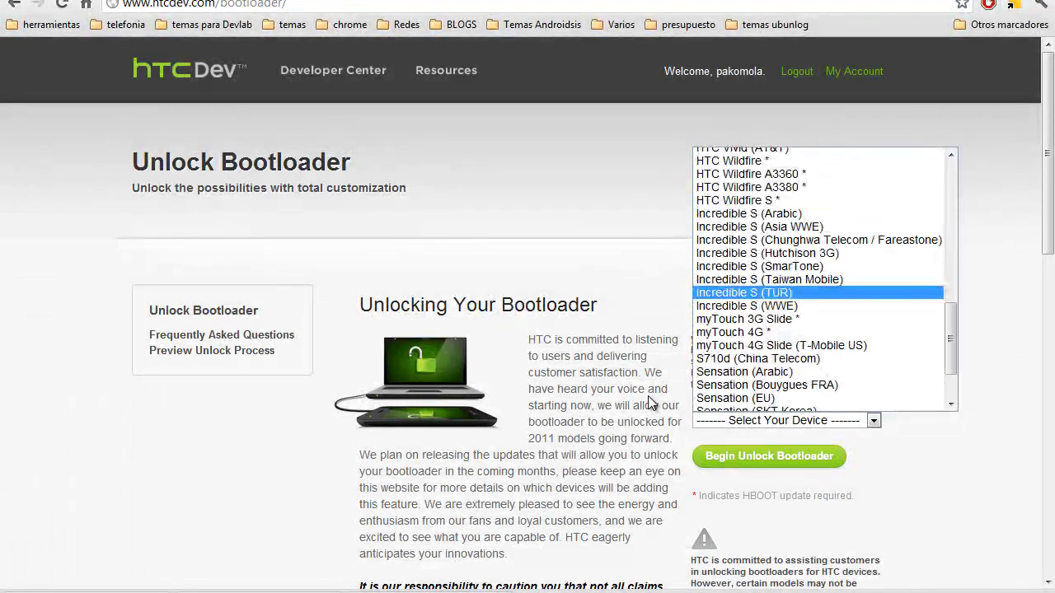
key("Down")
key("Down")
key("Down")
key("Escape")
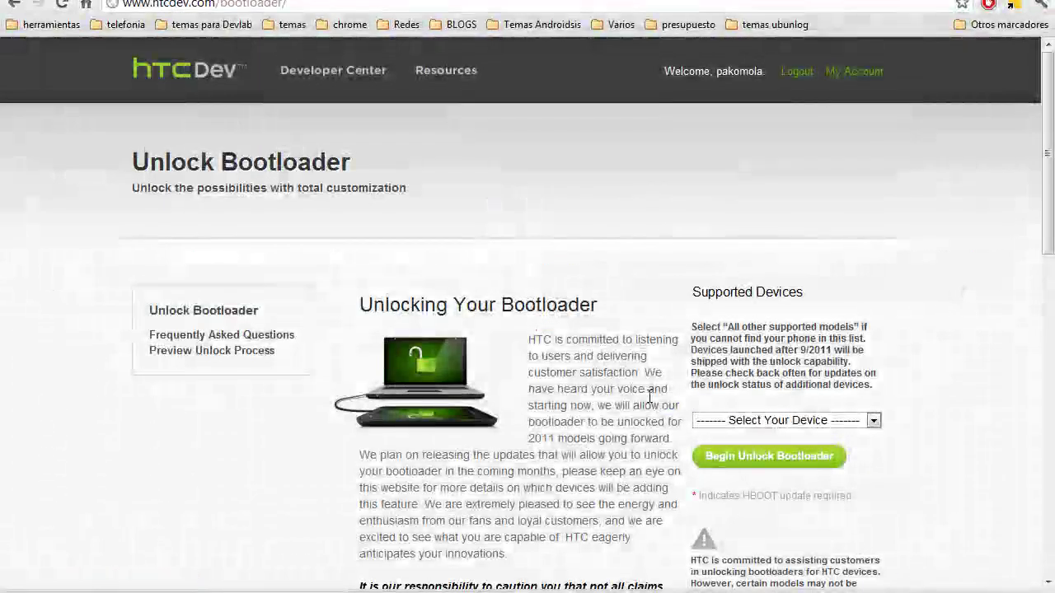
scroll(650, 402, "down", 3)
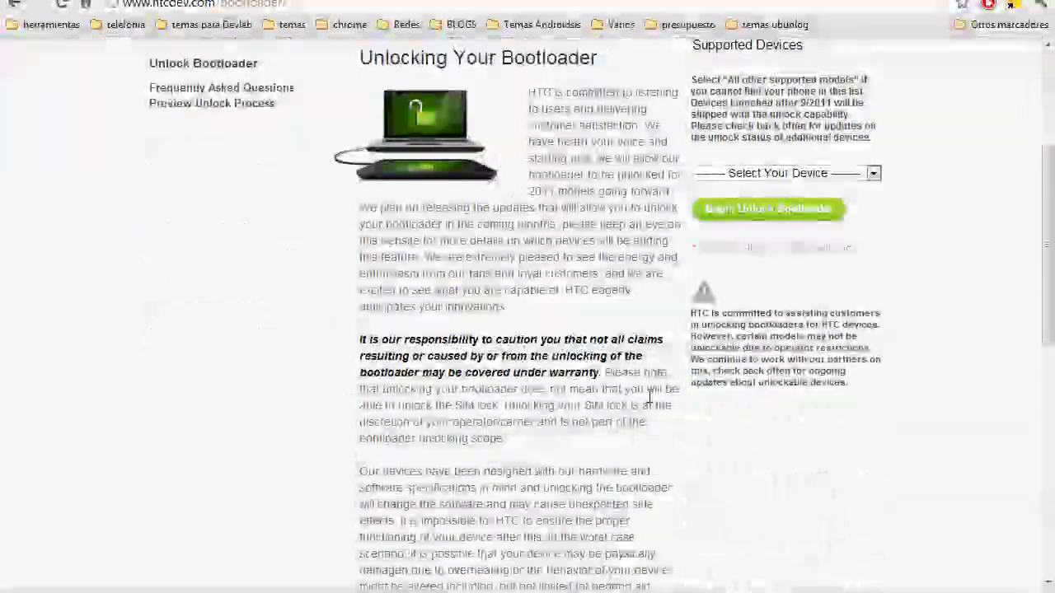
scroll(650, 398, "down", 4)
scroll(650, 398, "down", 3)
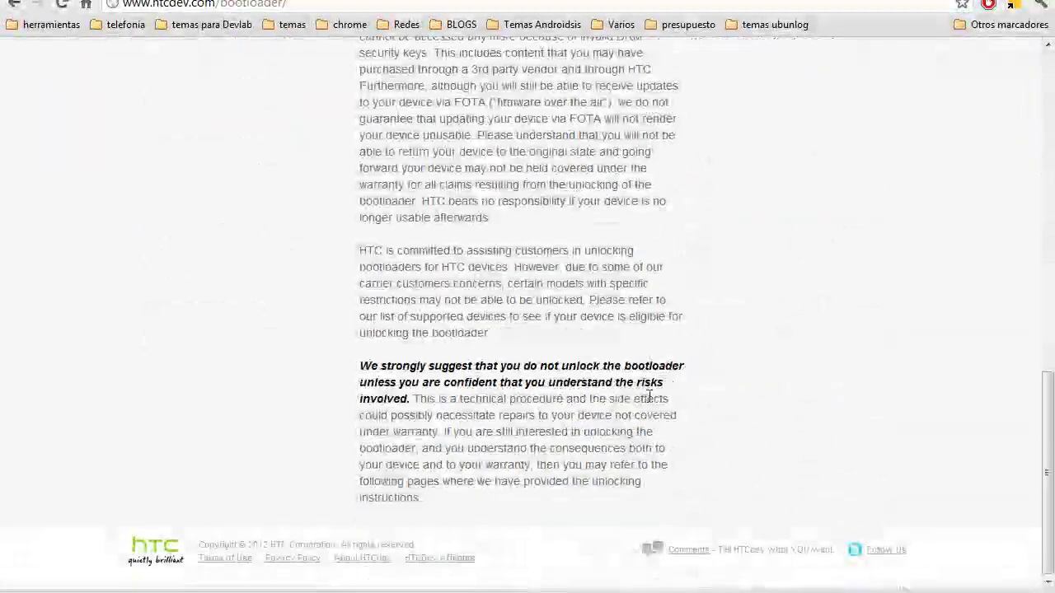
scroll(649, 398, "up", 6)
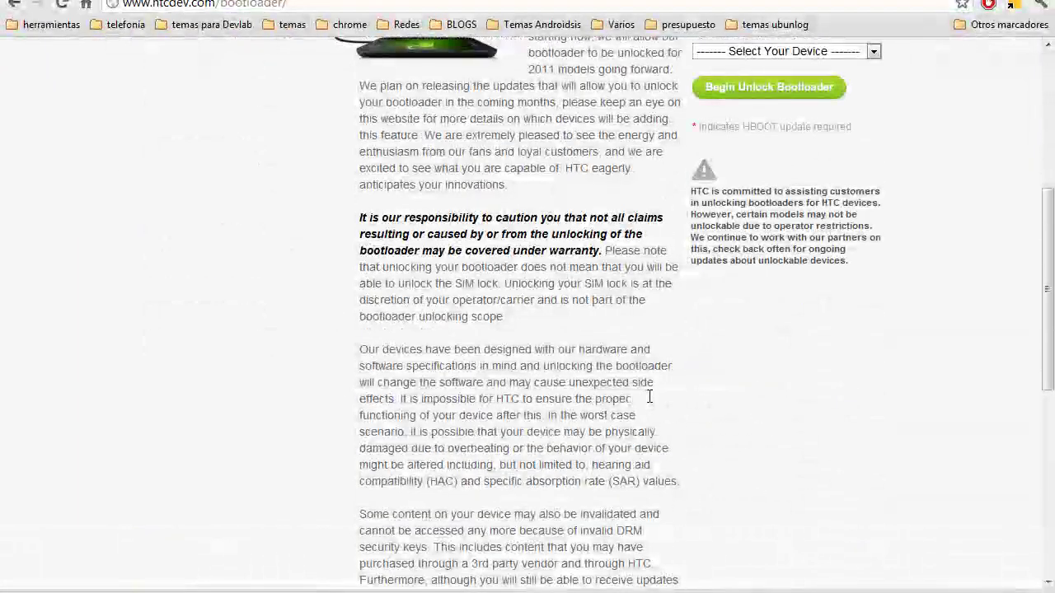
scroll(650, 396, "up", 1)
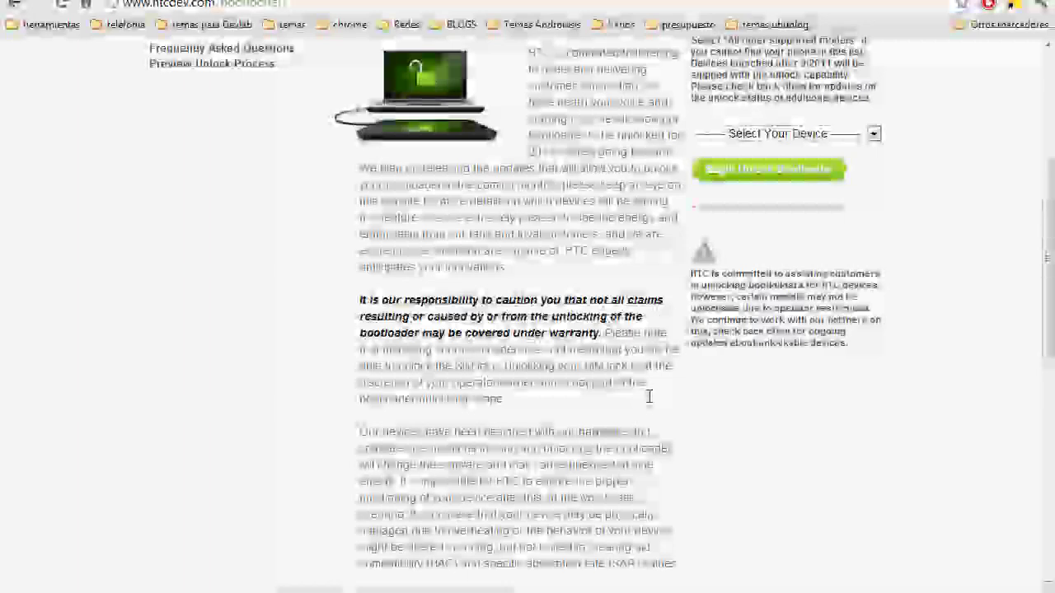
scroll(650, 398, "up", 4)
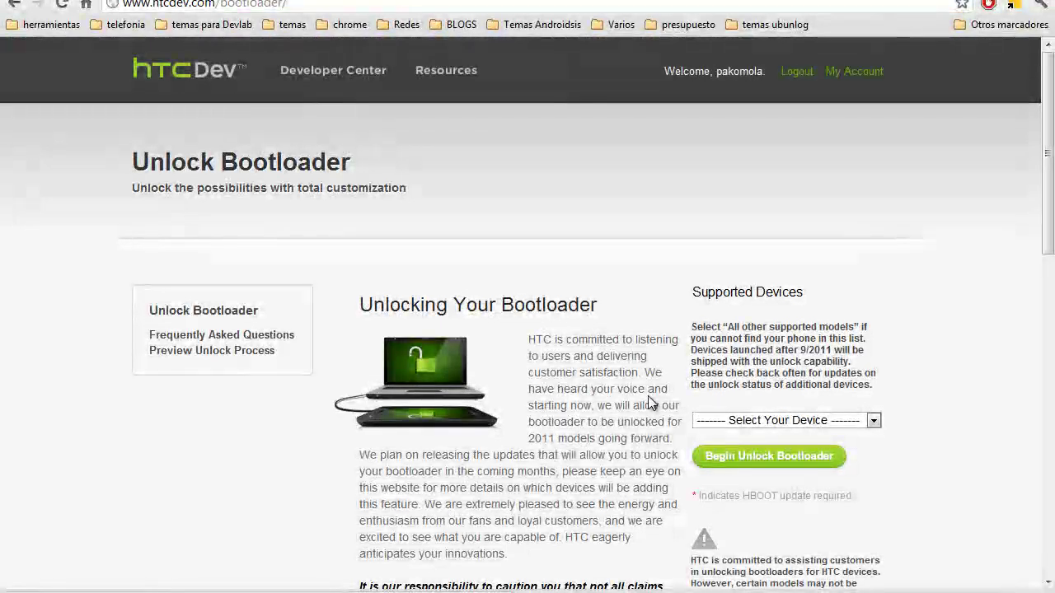
scroll(651, 403, "down", 5)
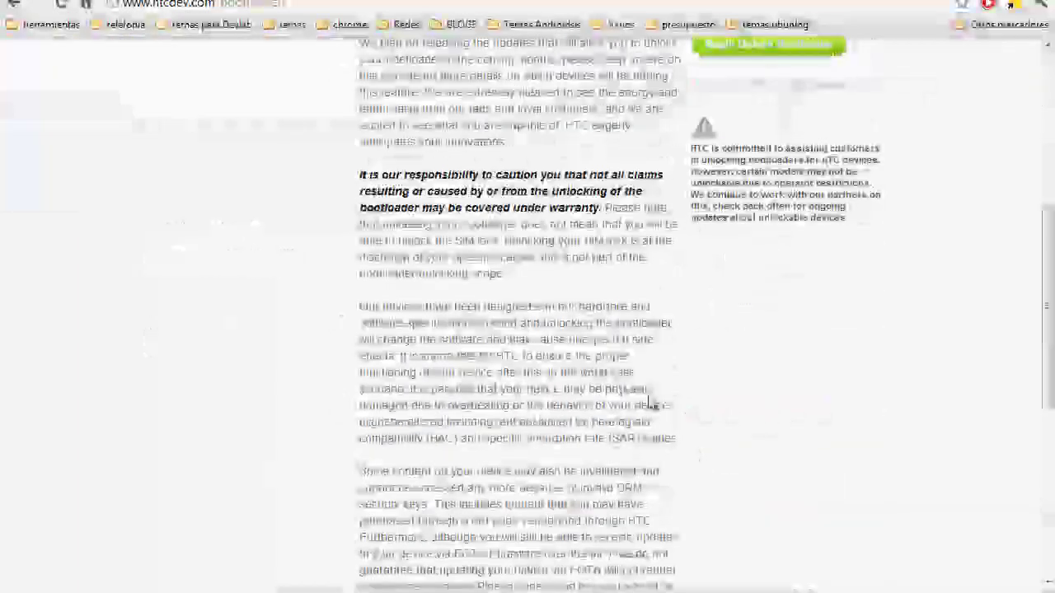
scroll(651, 403, "up", 1)
scroll(651, 404, "up", 4)
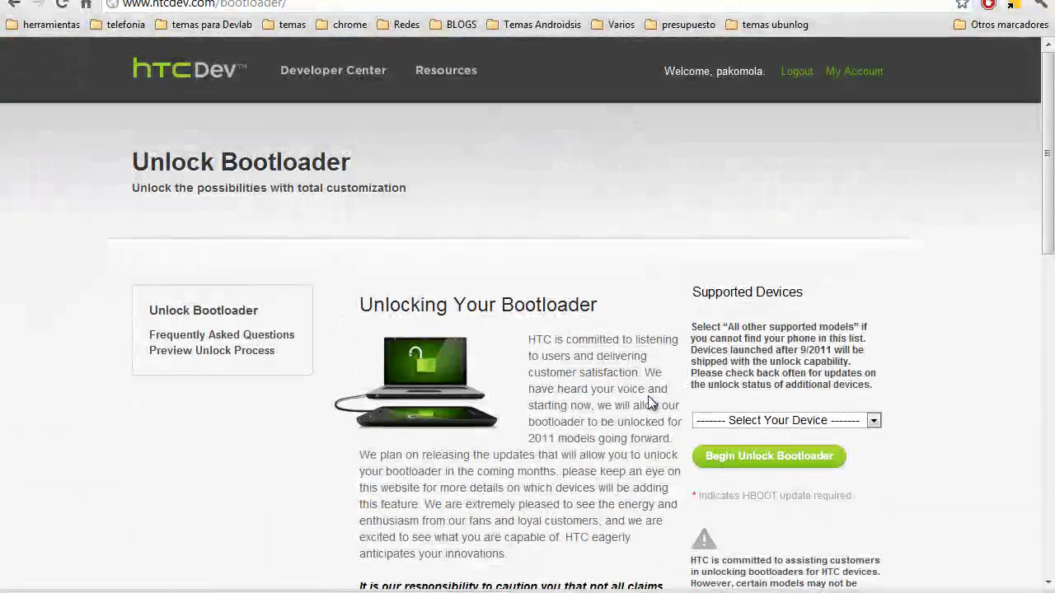